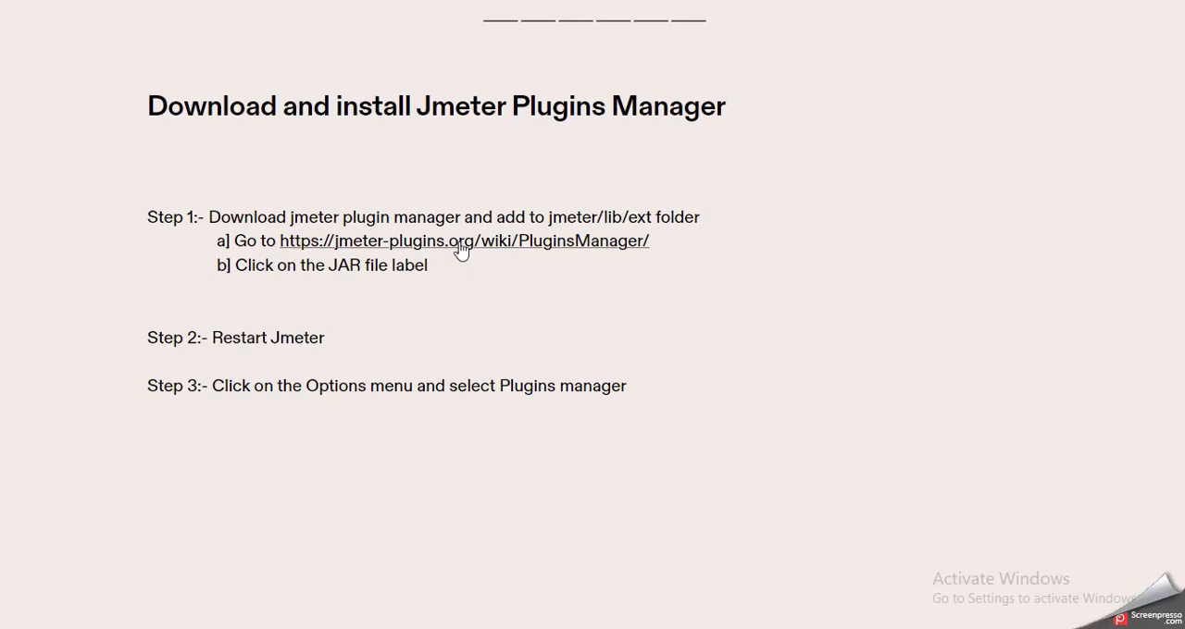
# Step: Open the JMeter Plugins Manager page linked on the slide, and open a new browser tab outside full-screen mode
pyautogui.click(459, 243)
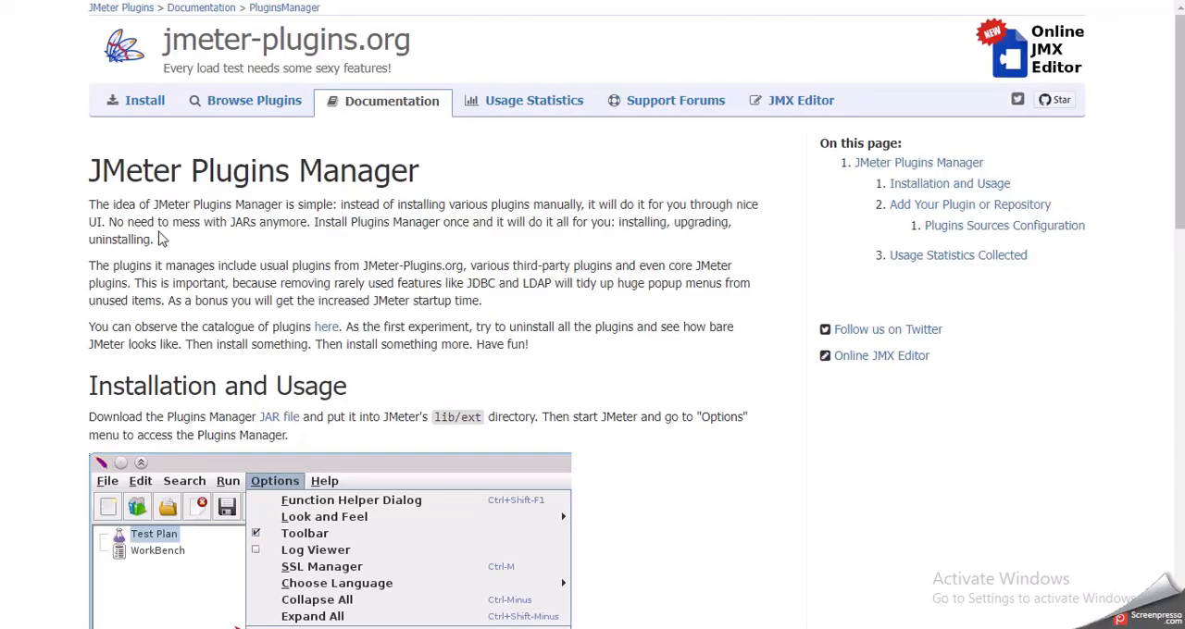
pyautogui.hotkey('ctrl', 't')
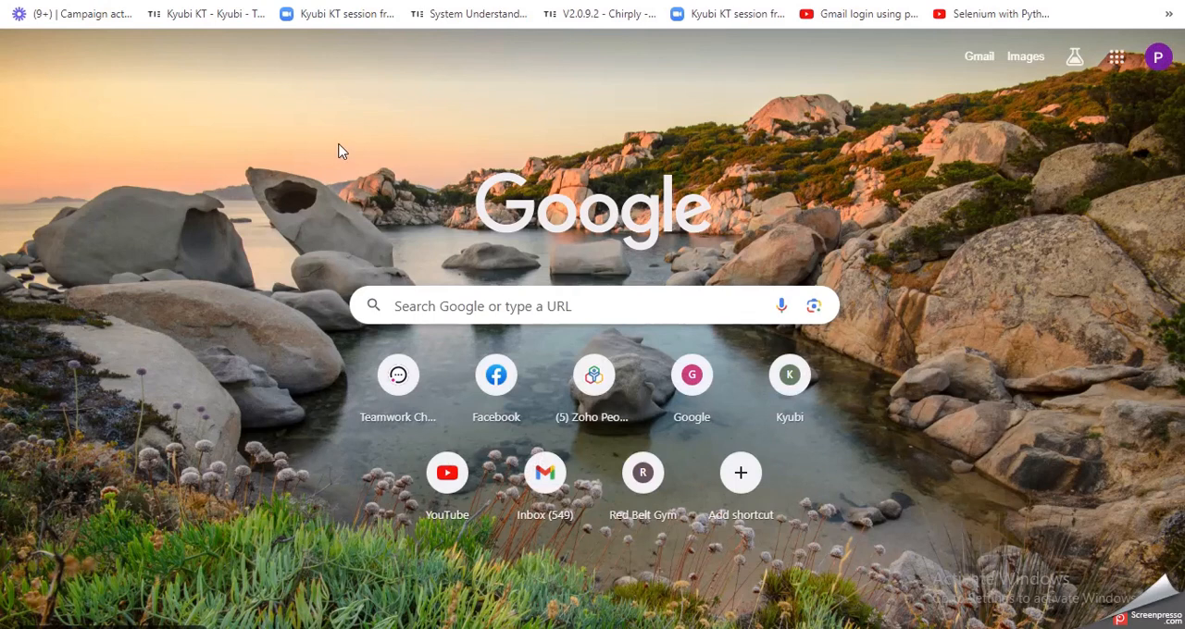
pyautogui.press('F11')
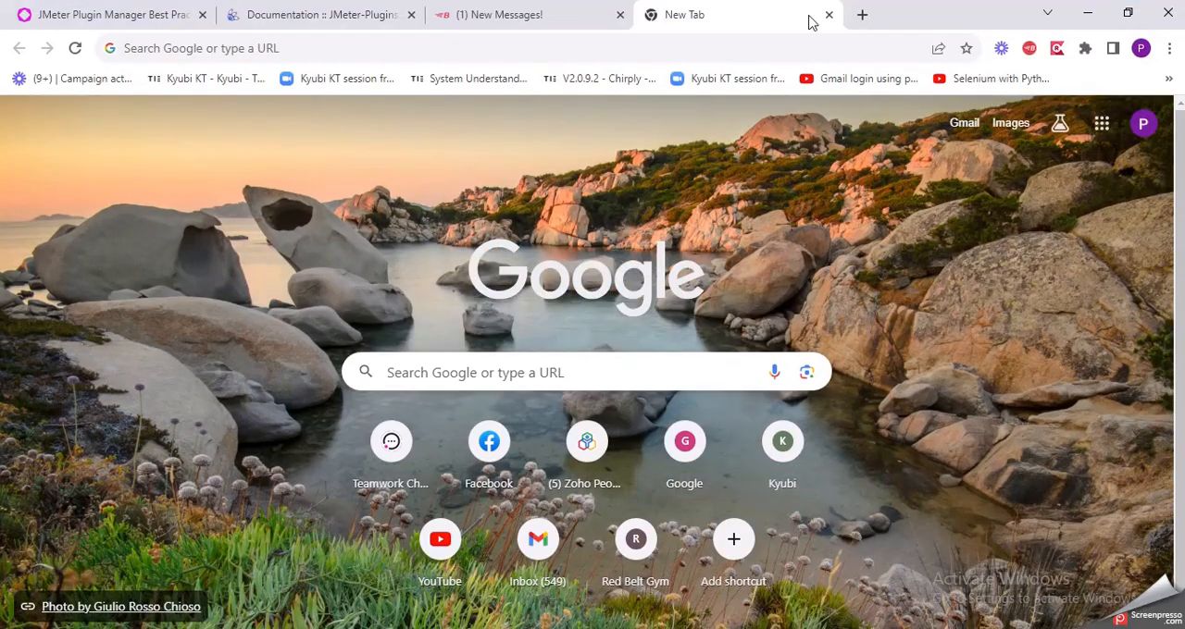
# Step: Search Google for "jmeter download" and open the Download Apache JMeter result
pyautogui.click(697, 56)
pyautogui.write('jmet')
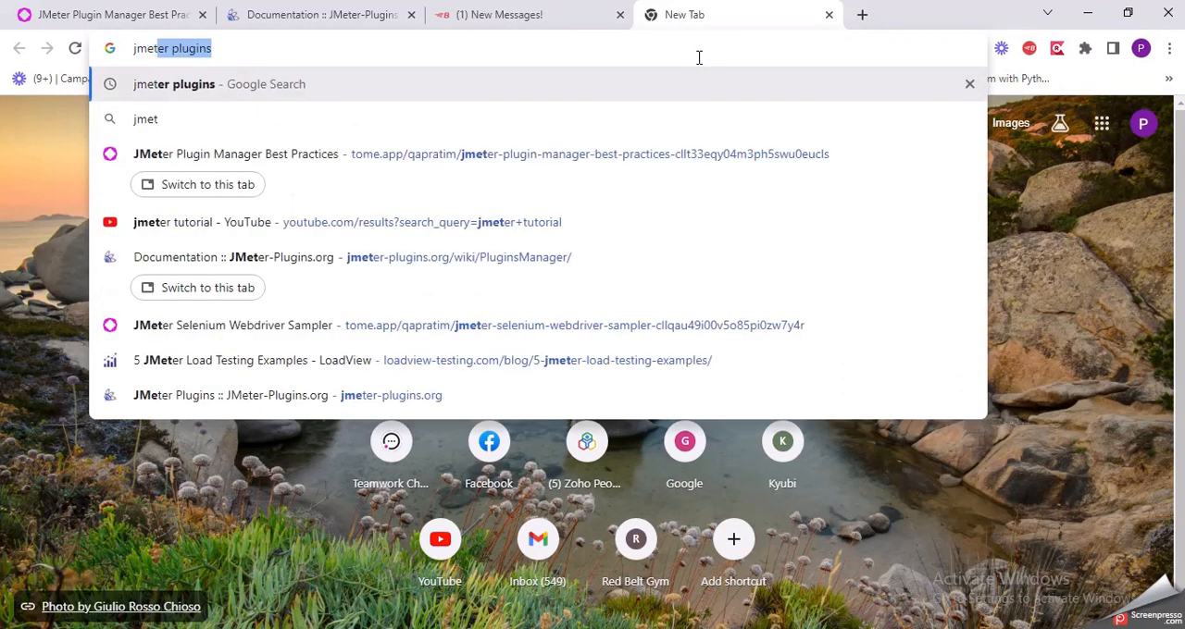
pyautogui.write('er dowl')
pyautogui.press('BackSpace')
pyautogui.press('Down')
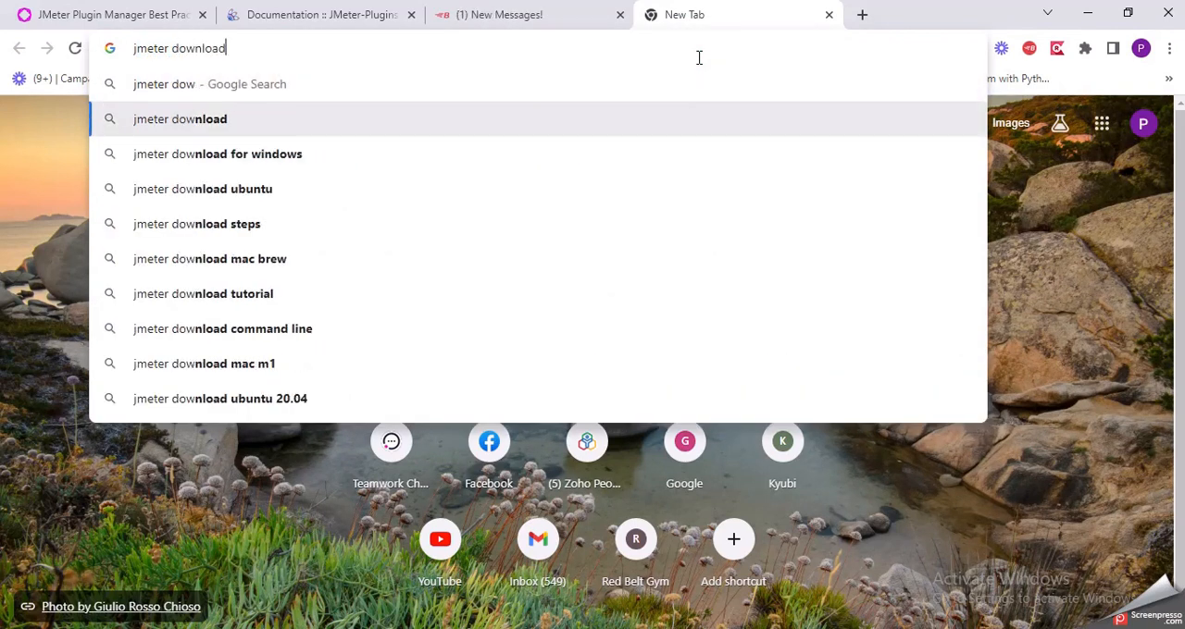
pyautogui.press('Return')
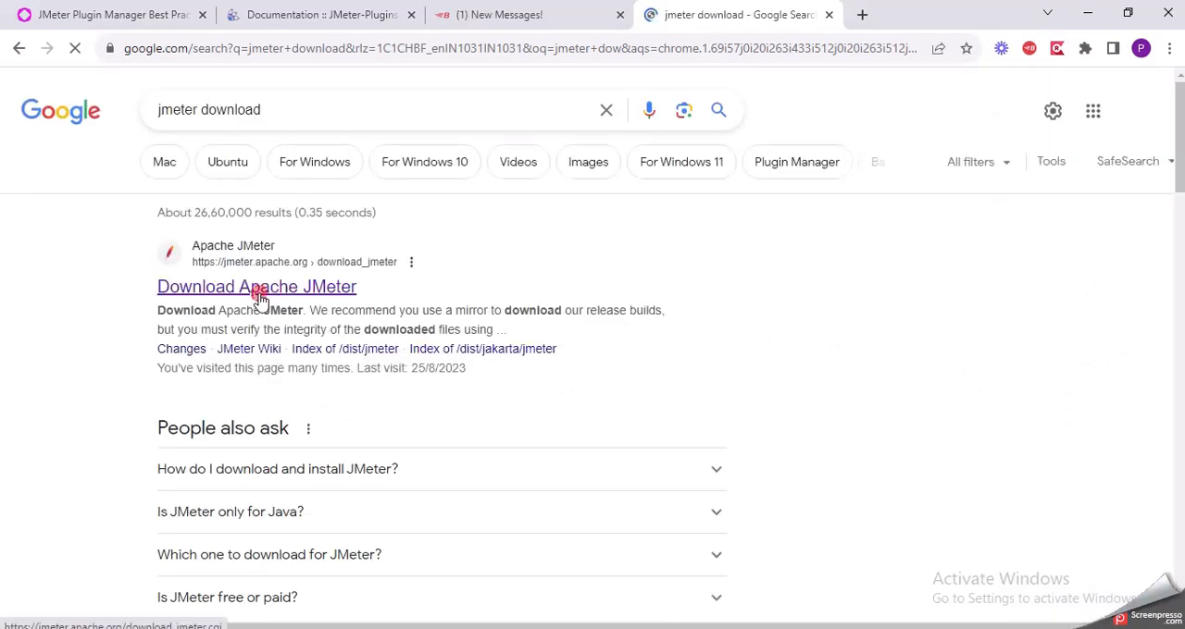
pyautogui.click(311, 270)
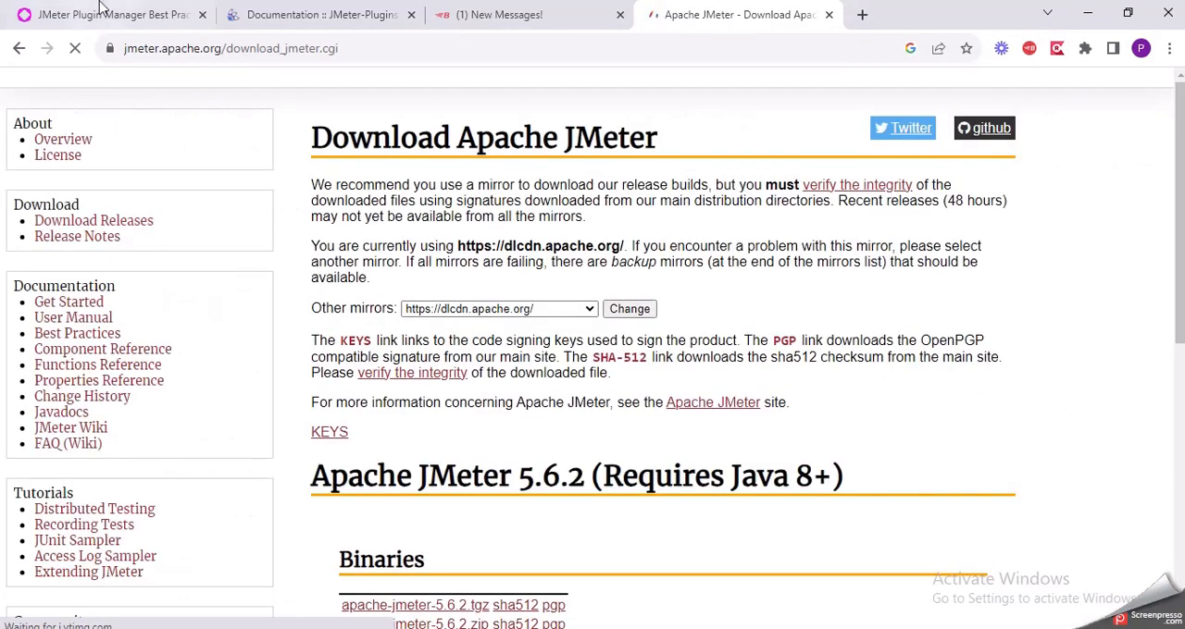
# Step: Review the Plugins Manager installation steps on the slide, and check the Apache JMeter download page
pyautogui.click(98, 13)
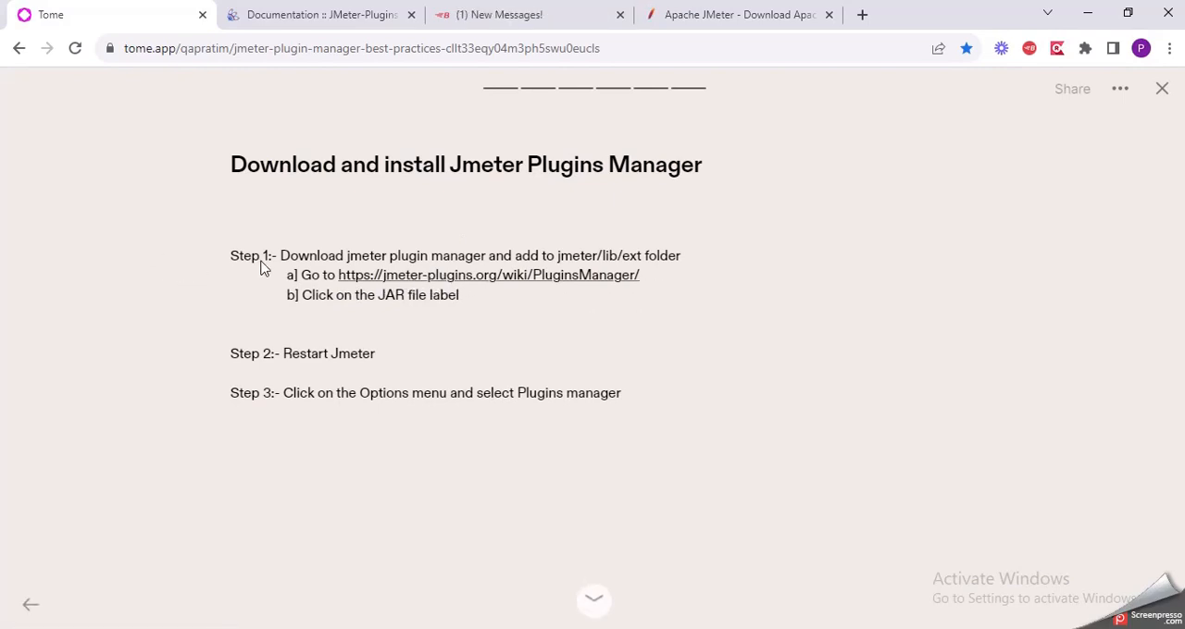
pyautogui.click(669, 11)
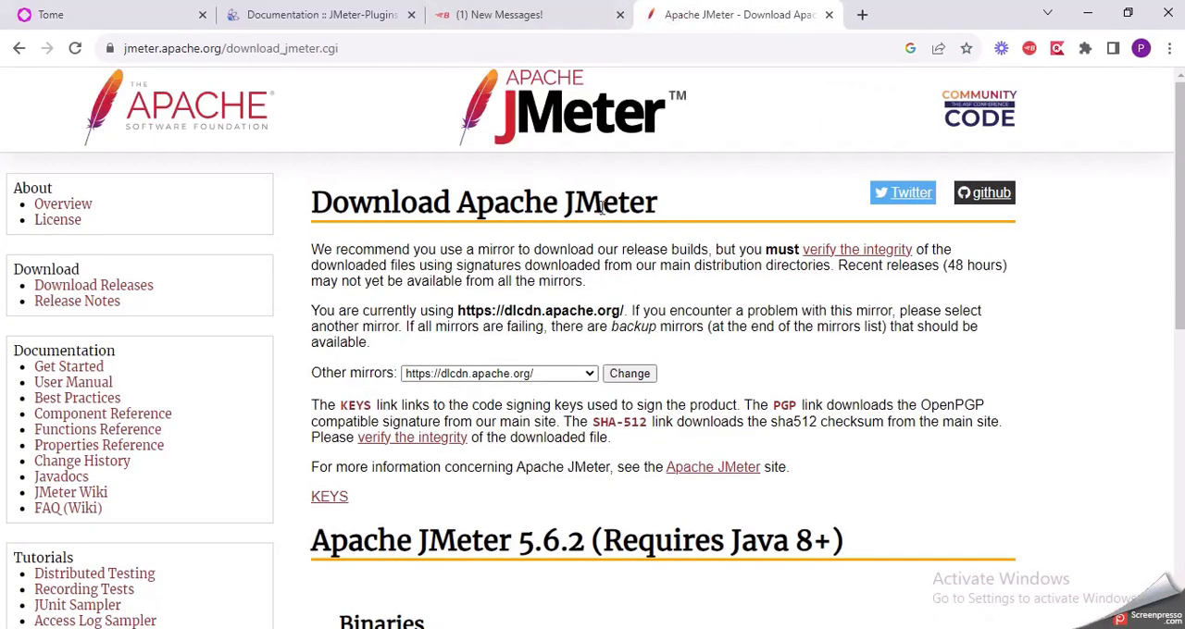
pyautogui.scroll(-5, 553, 383)
pyautogui.scroll(4, 553, 383)
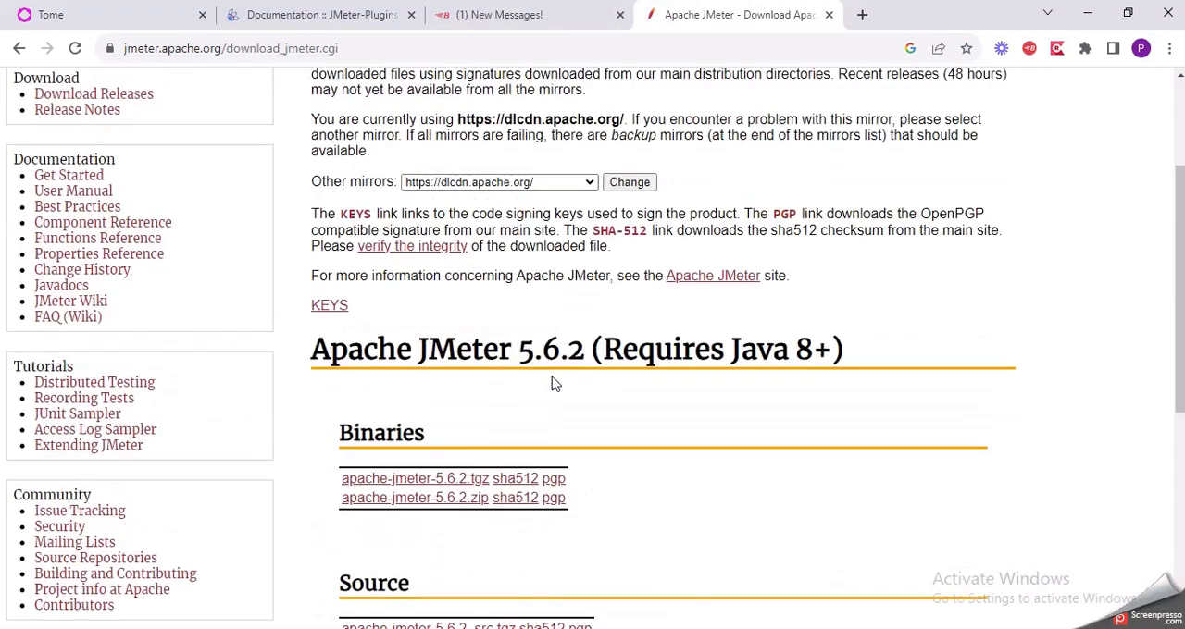
# Step: Reopen the Download Apache JMeter page from the search results and examine its mirror and Binaries sections
pyautogui.hotkey('alt', 'Left')
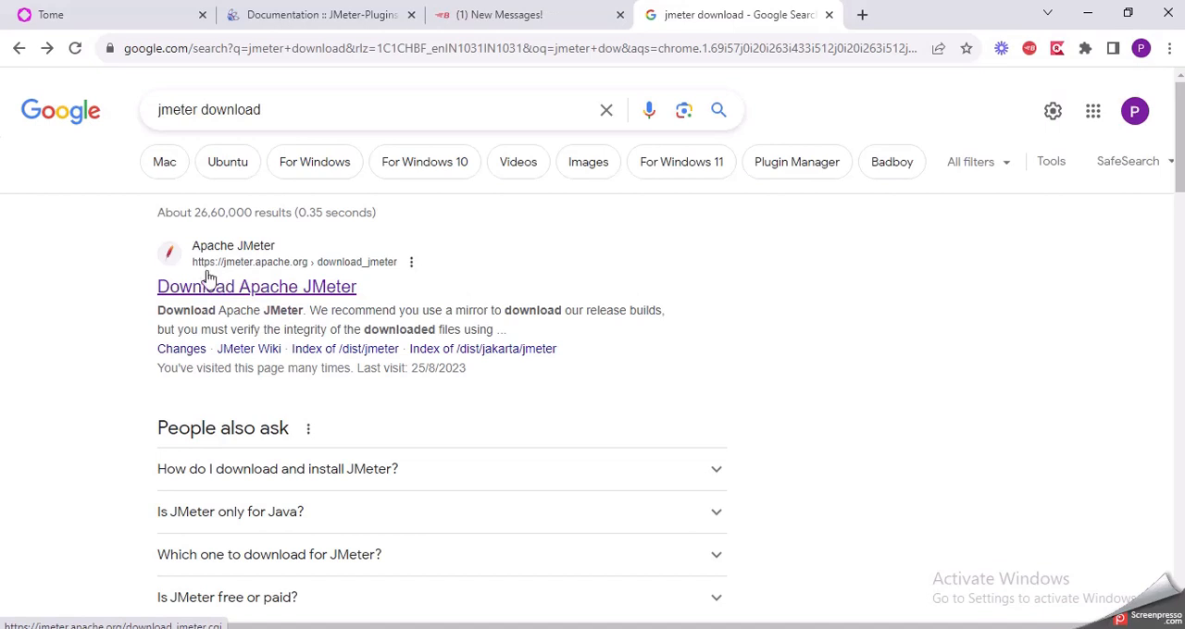
pyautogui.click(256, 289)
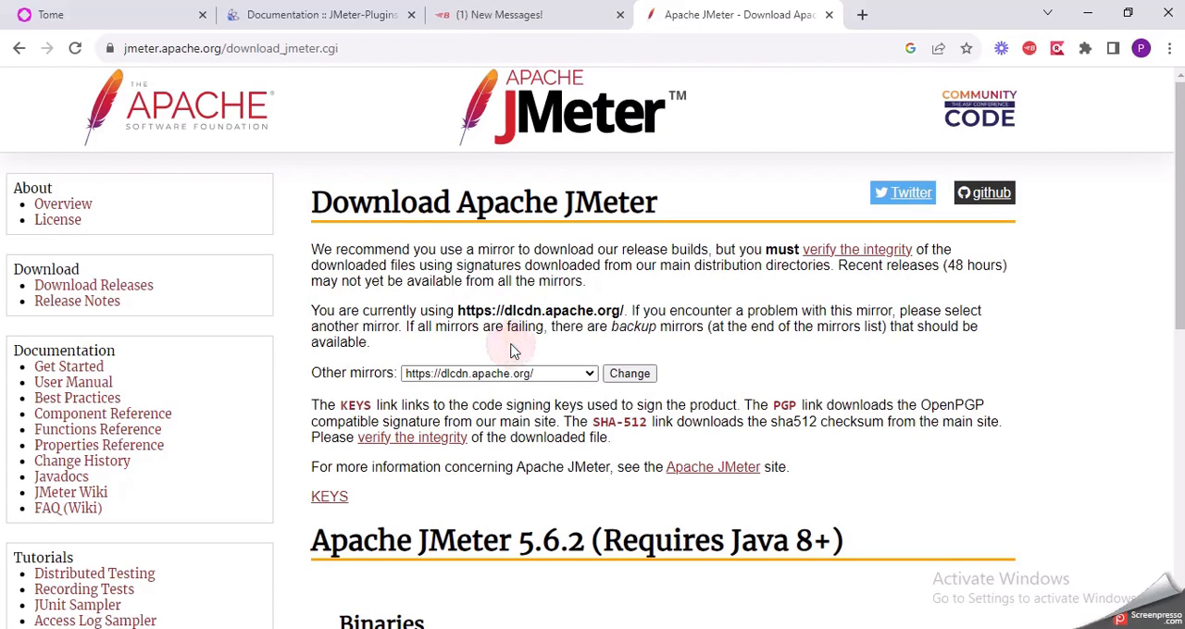
pyautogui.scroll(-3, 511, 350)
pyautogui.scroll(-1, 512, 350)
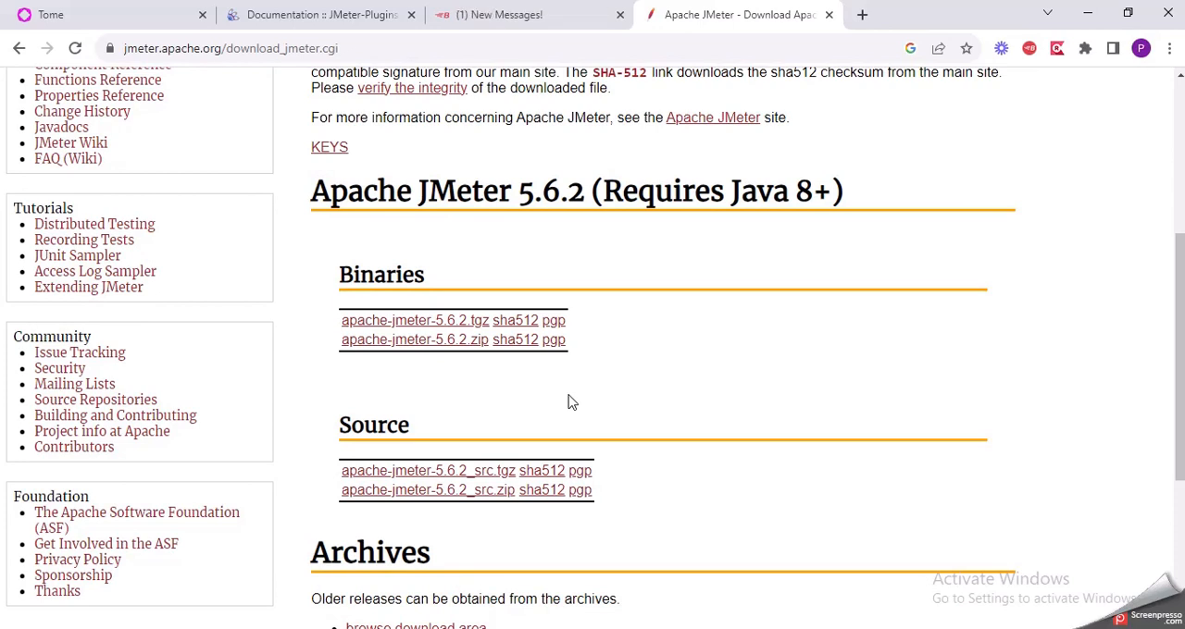
pyautogui.scroll(3, 574, 318)
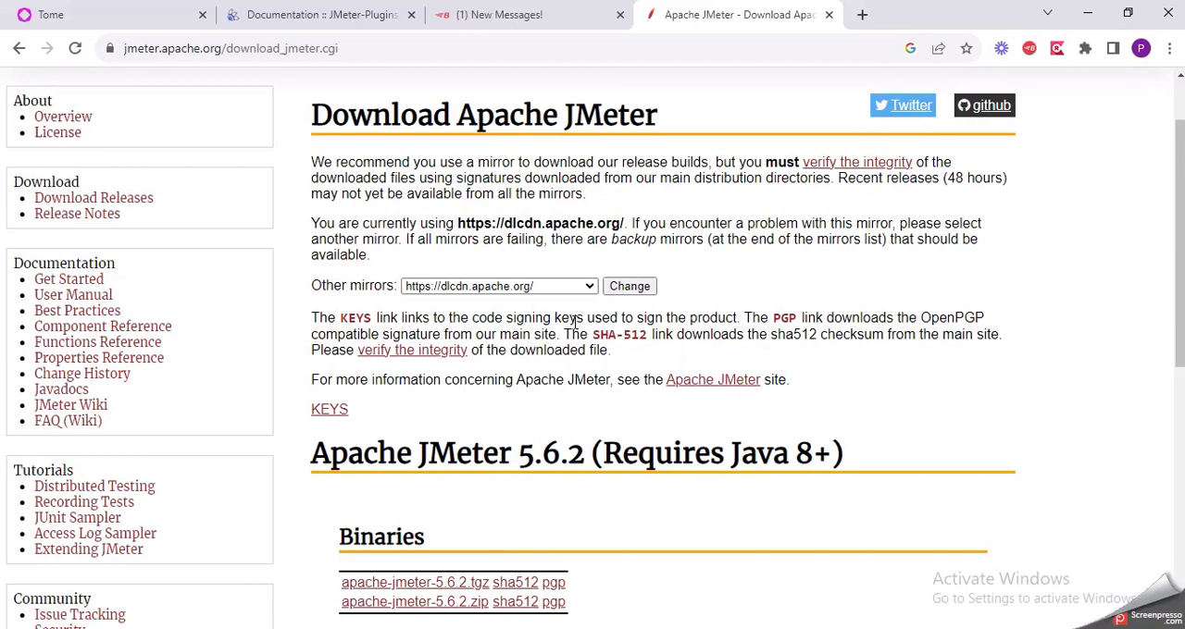
# Step: Start saving the binary apache-jmeter-5.6.2.zip to Local Disk (C:), declining to replace the existing archive
pyautogui.scroll(-2, 575, 322)
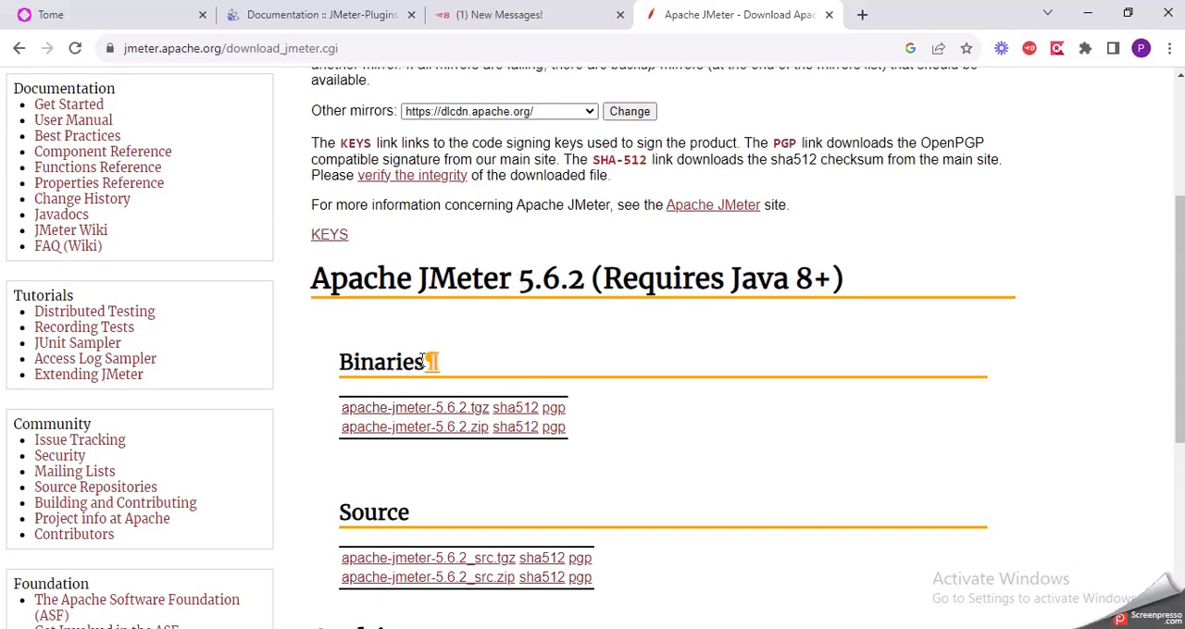
pyautogui.click(427, 433)
pyautogui.click(428, 438)
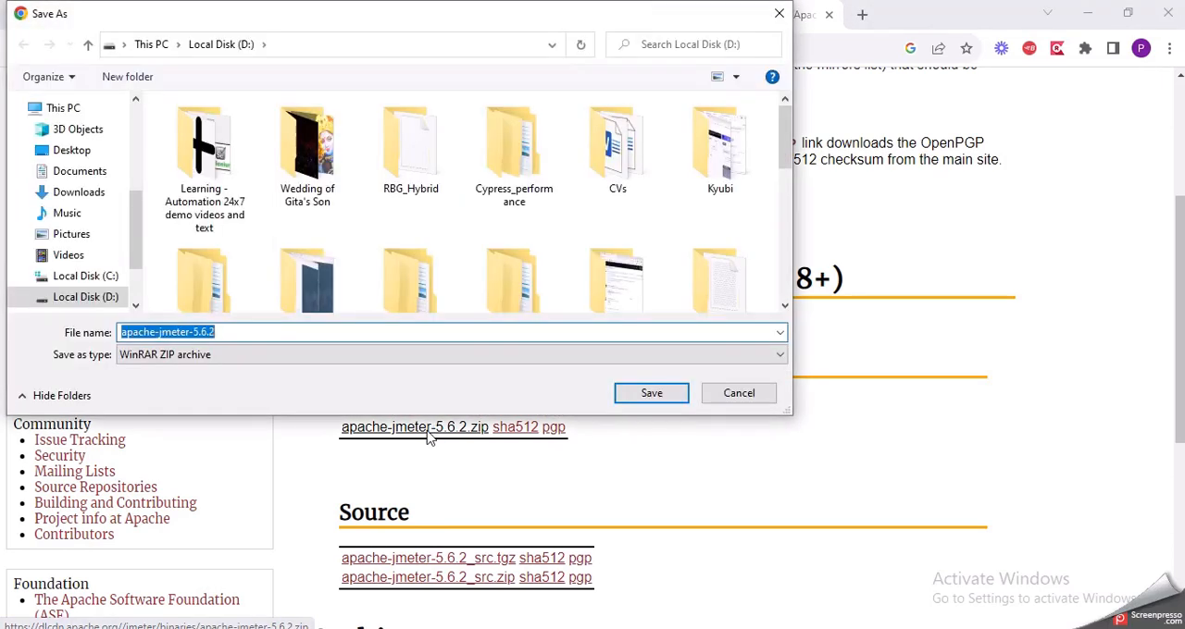
pyautogui.click(79, 194)
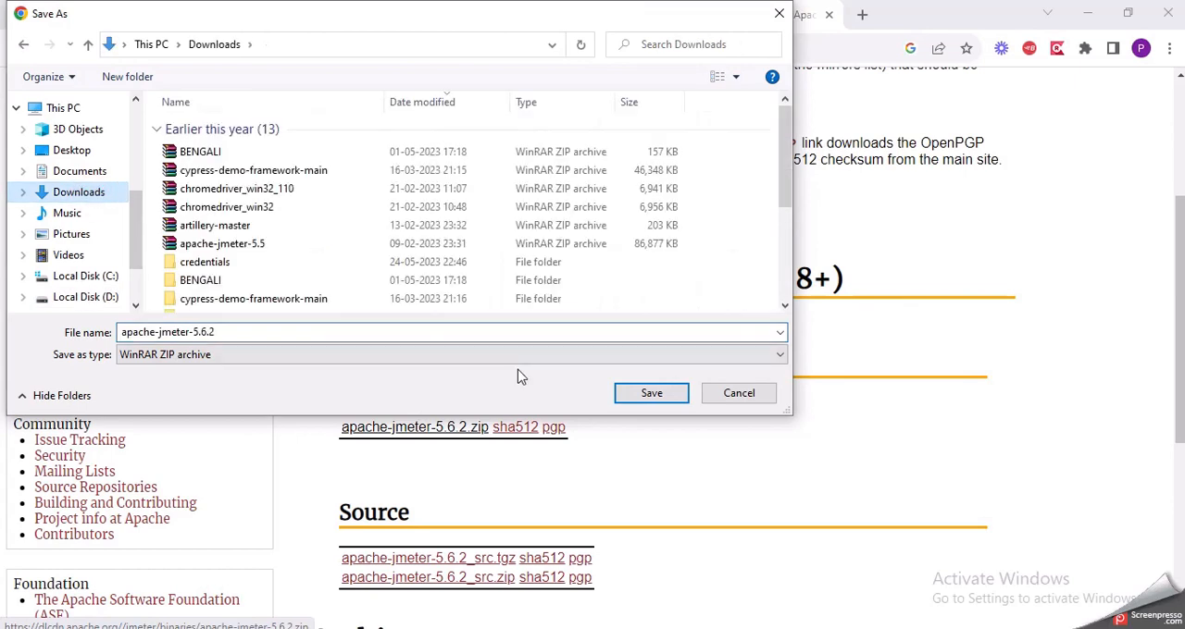
pyautogui.click(86, 275)
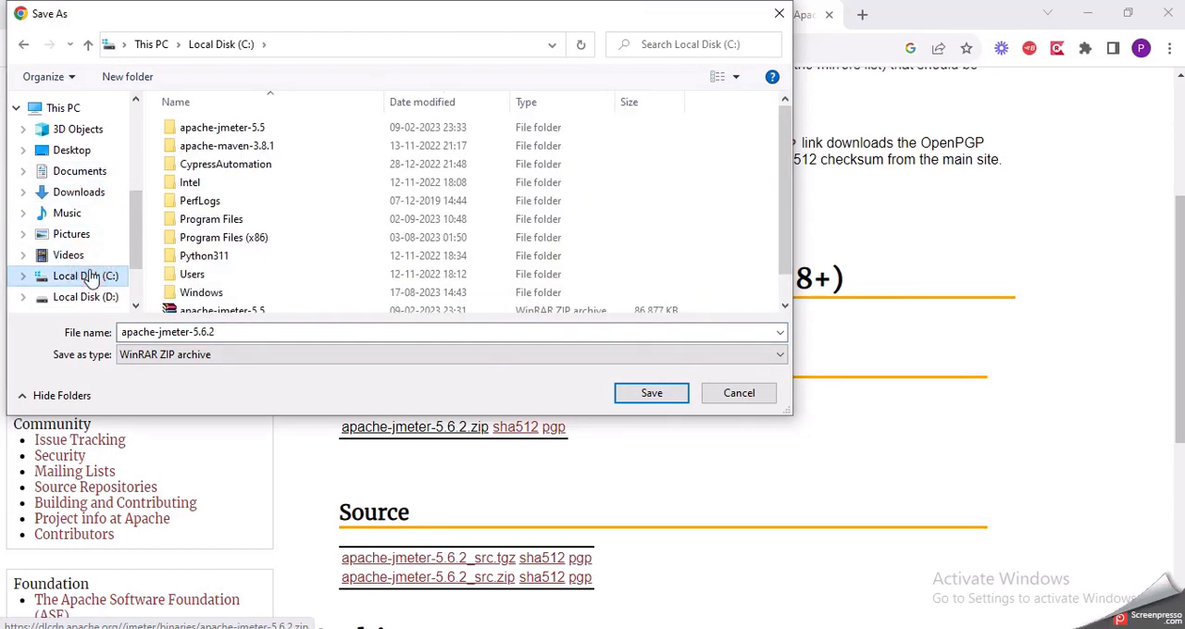
pyautogui.click(674, 394)
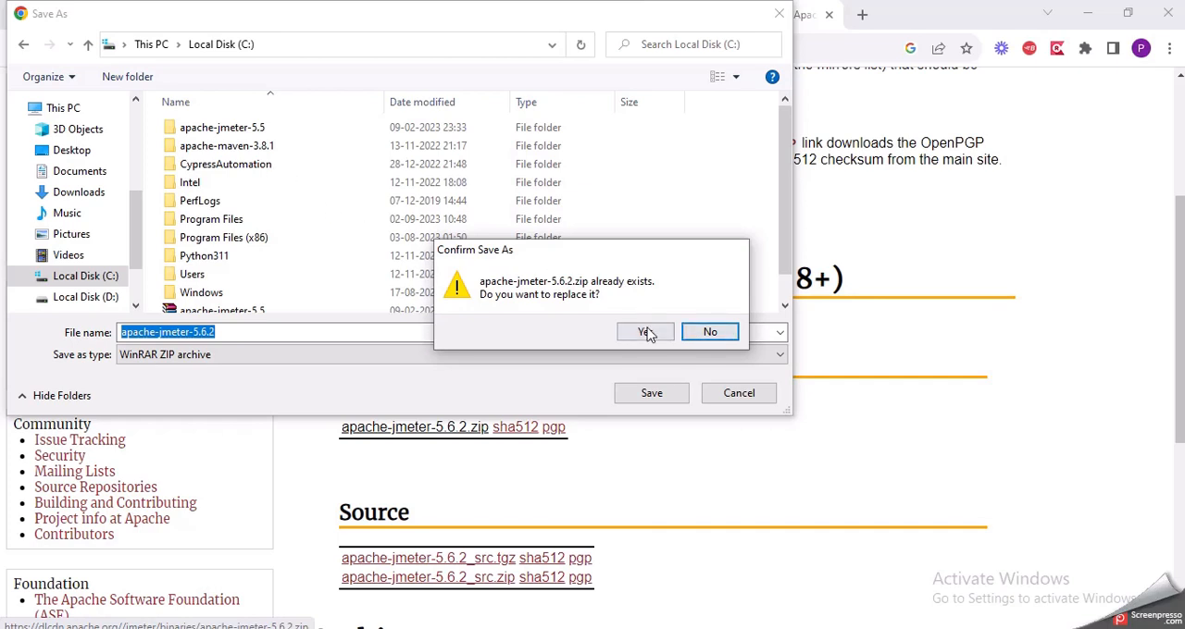
pyautogui.click(703, 331)
# Step: Delete the existing apache-jmeter-5.6.2 archive from Local Disk (C:), granting administrator permission
pyautogui.scroll(-1, 339, 254)
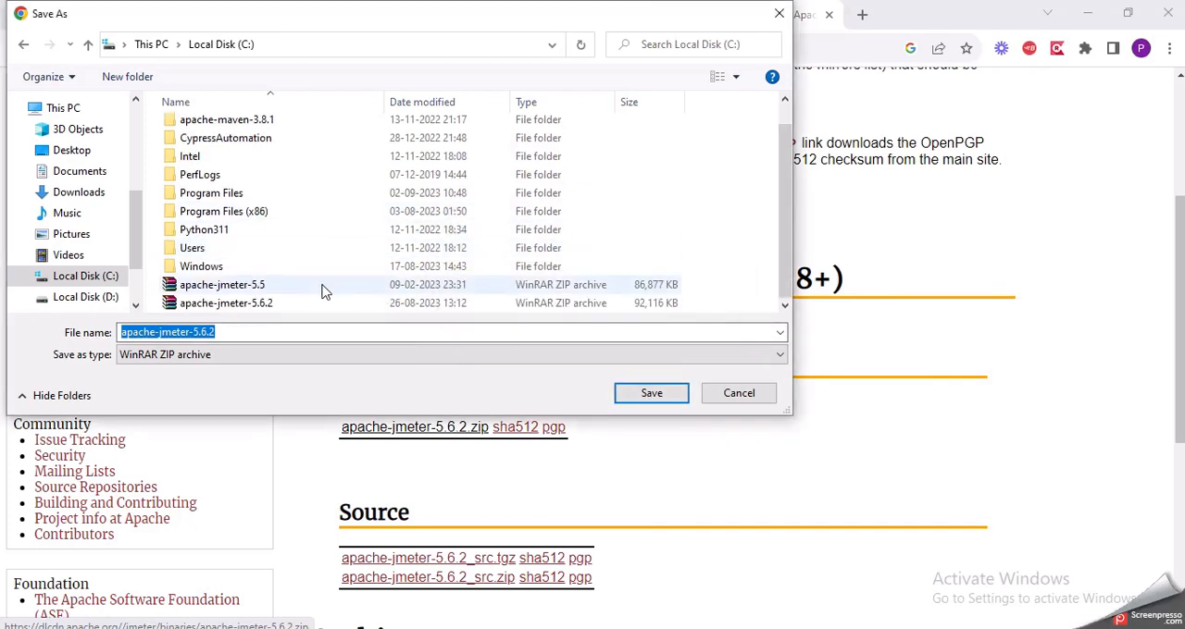
pyautogui.click(298, 308)
pyautogui.press('Delete')
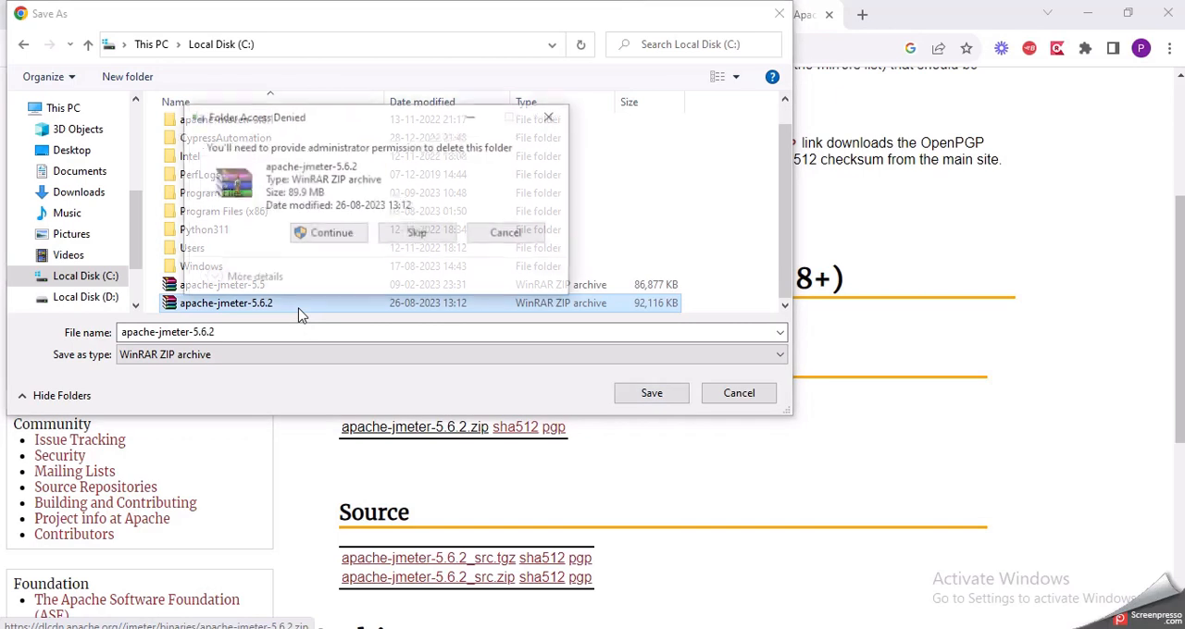
pyautogui.click(357, 234)
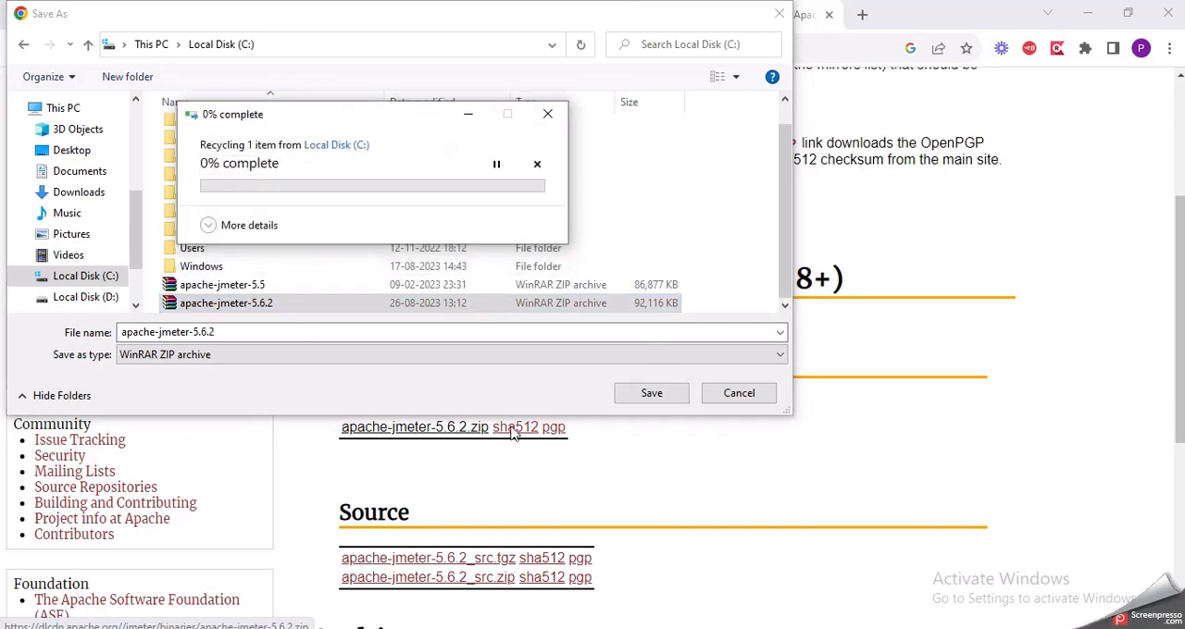
# Step: Try again to save apache-jmeter-5.6.2 to Local Disk (C:), declining replacement and cancelling the save
pyautogui.click(438, 332)
pyautogui.click(680, 397)
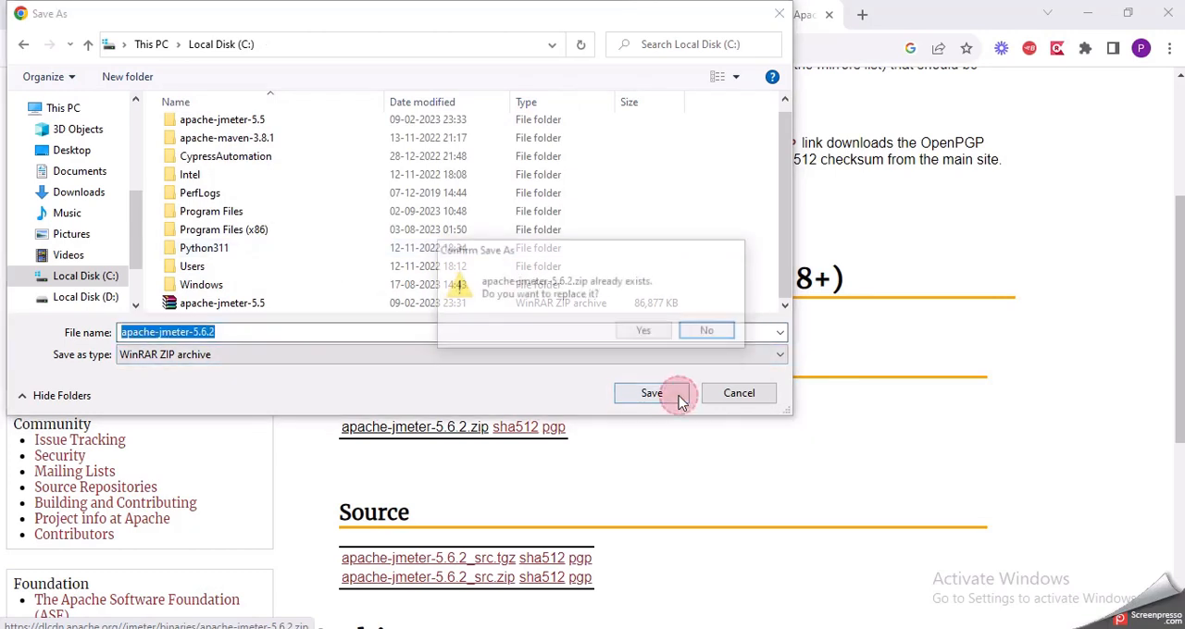
pyautogui.click(709, 333)
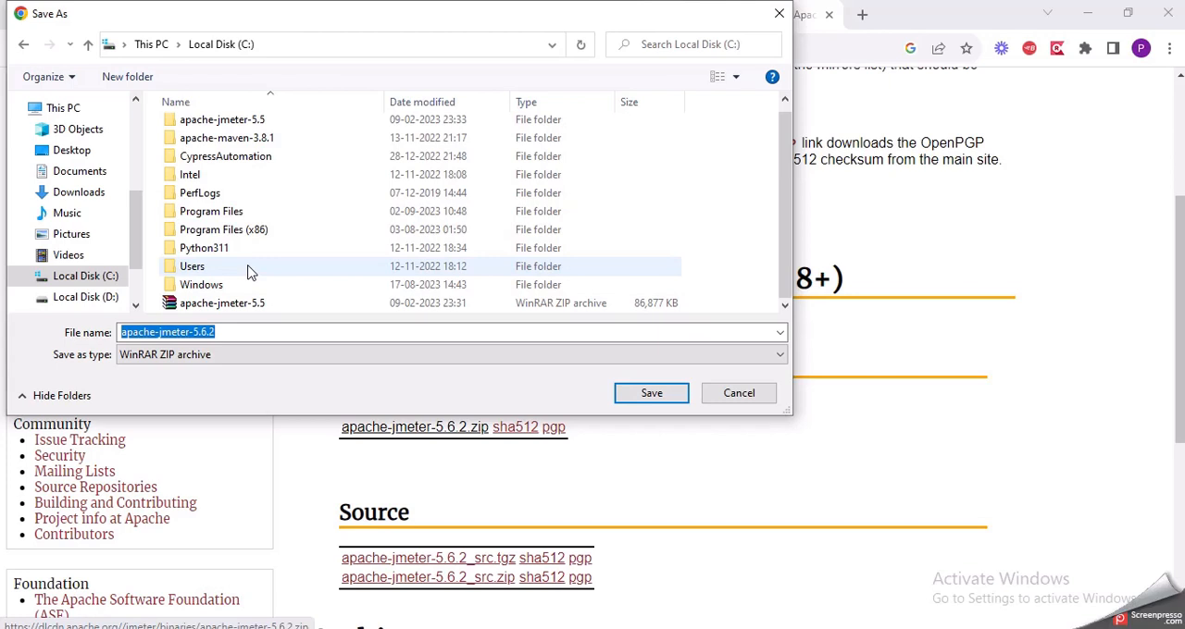
pyautogui.click(644, 393)
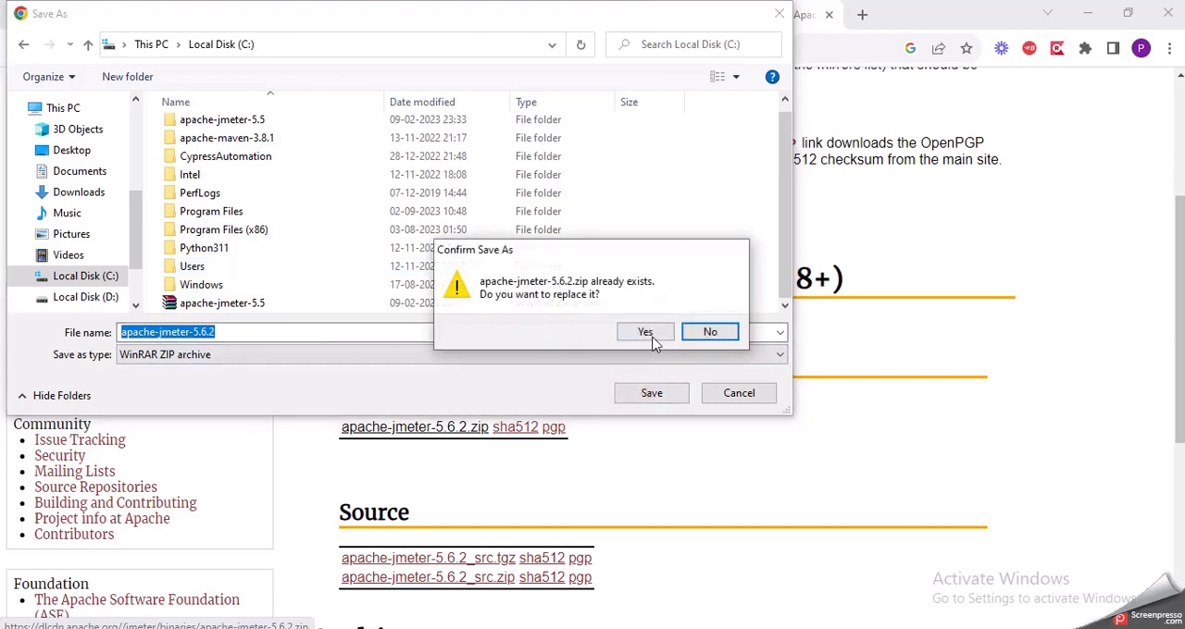
pyautogui.click(709, 332)
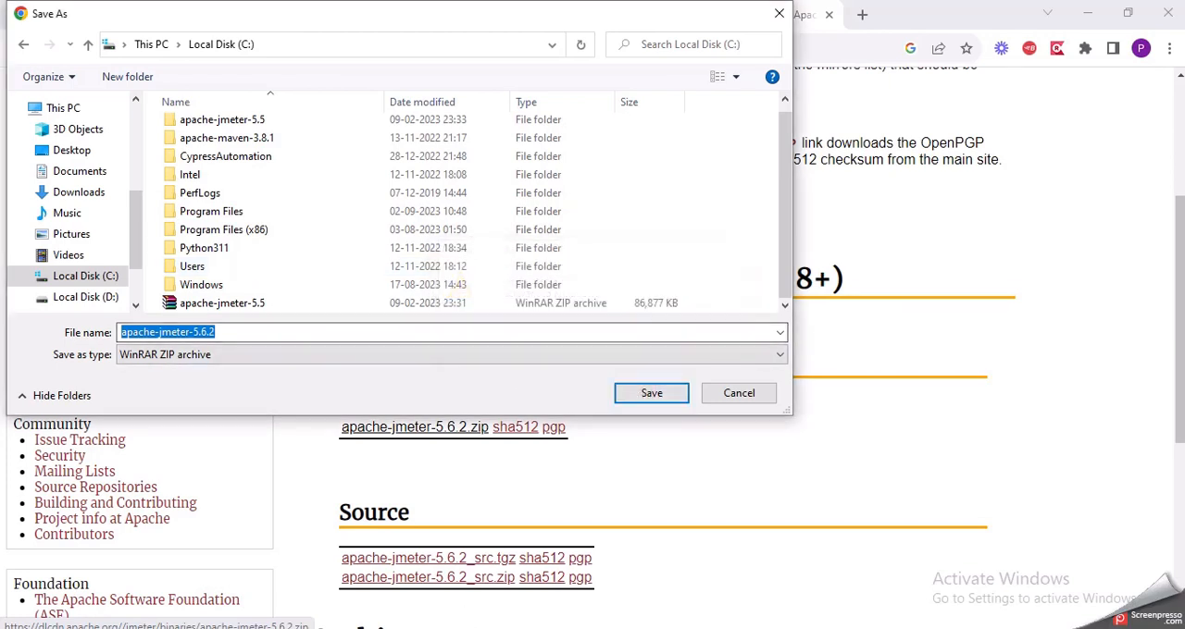
pyautogui.click(741, 393)
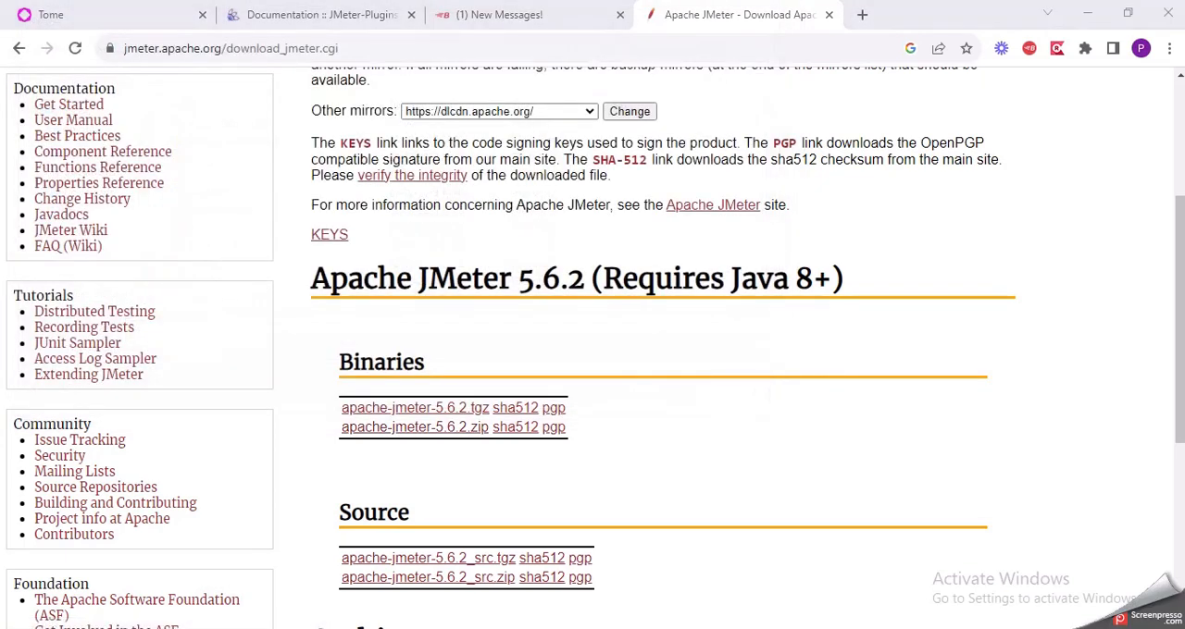
# Step: Open Local Disk (C:) in File Explorer and rename the apache-jmeter-5.5 folder to apache-jmeter-5.5___
pyautogui.press('super+e')
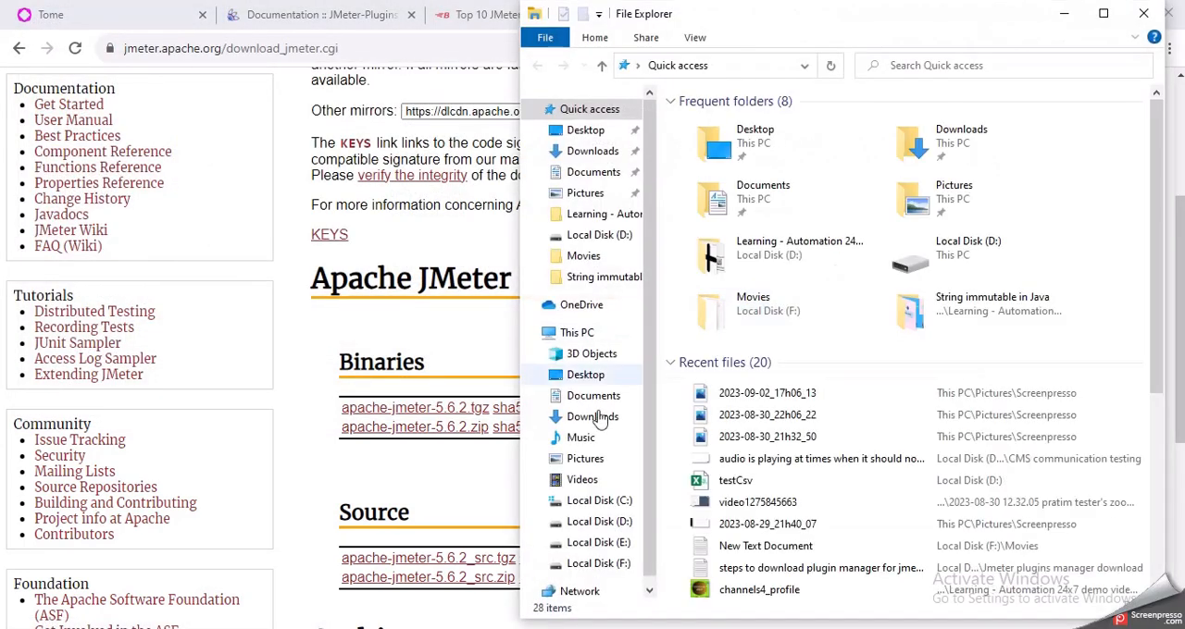
pyautogui.click(632, 501)
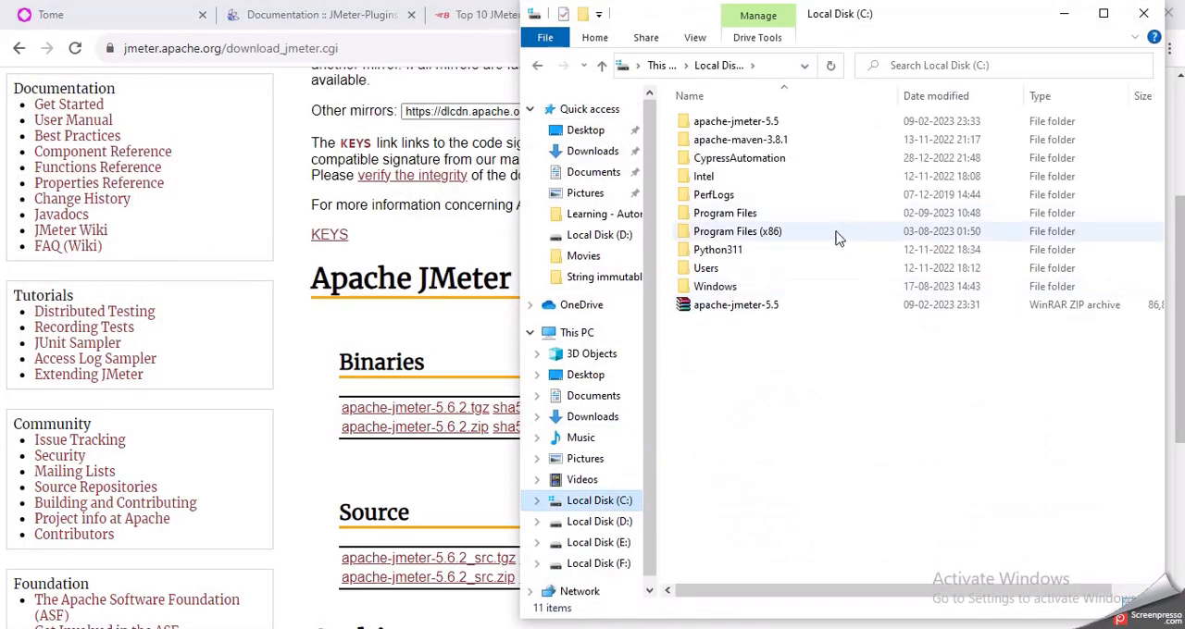
pyautogui.click(815, 131)
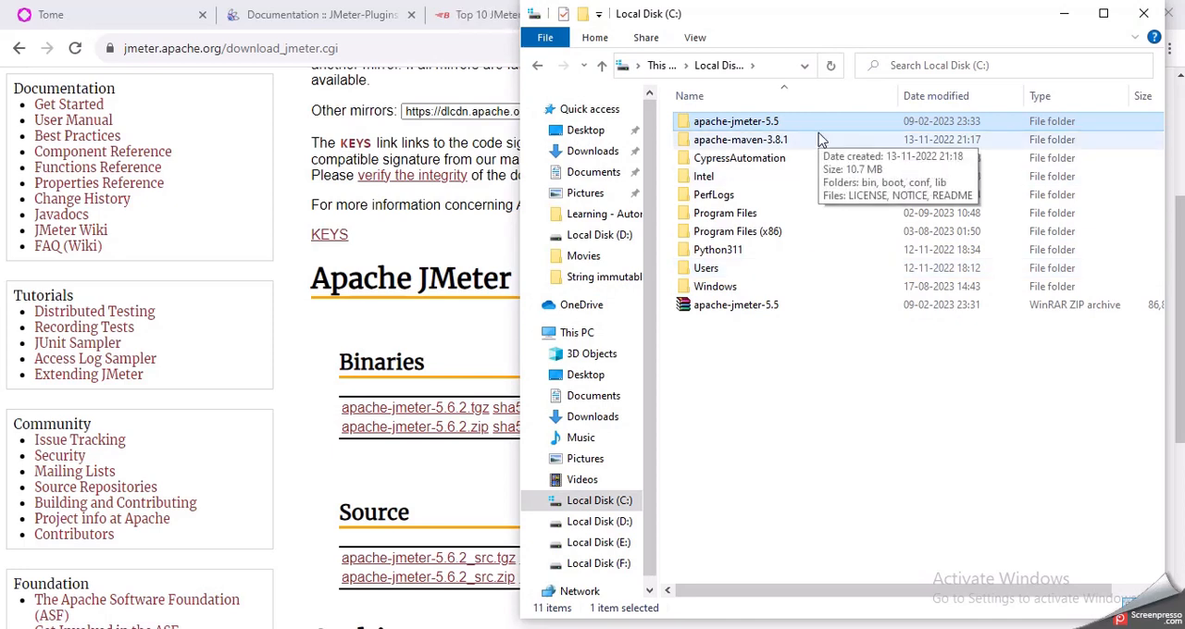
pyautogui.press('F2')
pyautogui.press('End')
pyautogui.write('___')
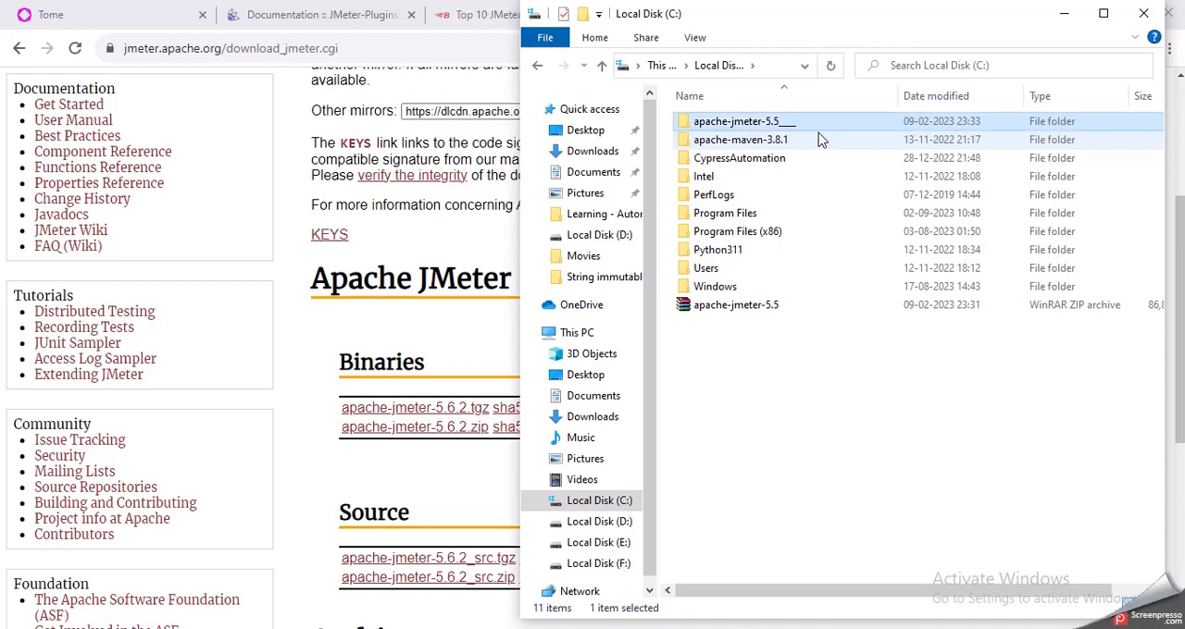
pyautogui.press('Return')
# Step: Rename the apache-jmeter-5.5 ZIP archive to apache-jmeter-5.5_ and minimize the File Explorer window
pyautogui.press('Down')
pyautogui.press('Down')
pyautogui.press('Down')
pyautogui.press('Down')
pyautogui.press('Down')
pyautogui.press('Down')
pyautogui.press('Down')
pyautogui.press('Down')
pyautogui.press('Down')
pyautogui.press('Down')
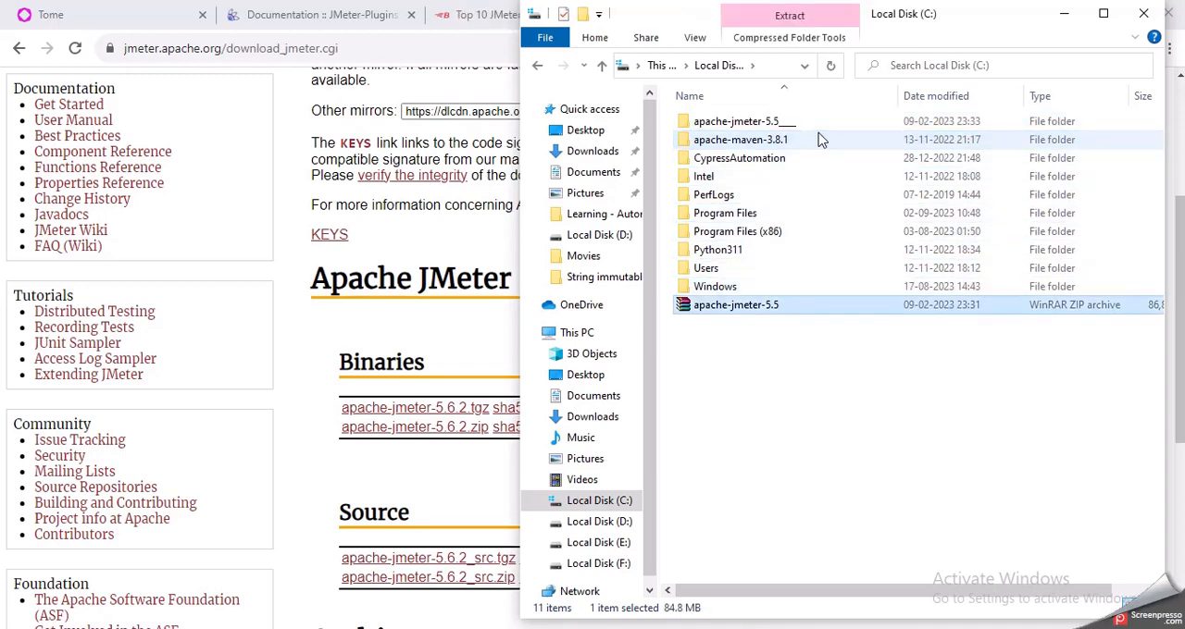
pyautogui.press('F2')
pyautogui.press('End')
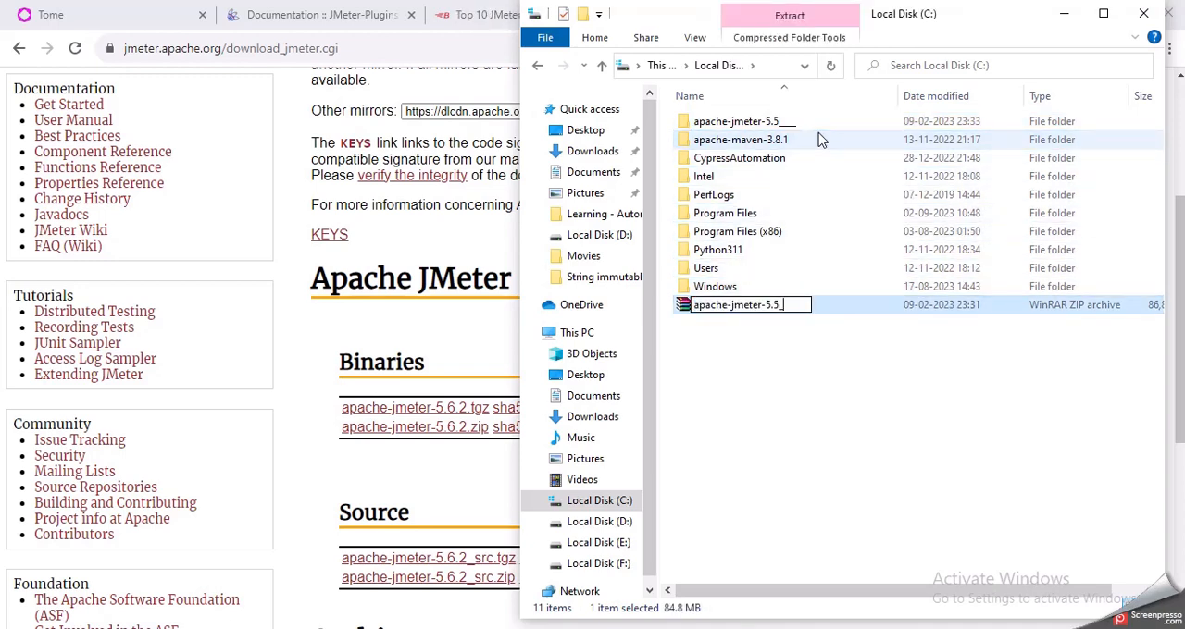
pyautogui.press('Return')
pyautogui.click(582, 398)
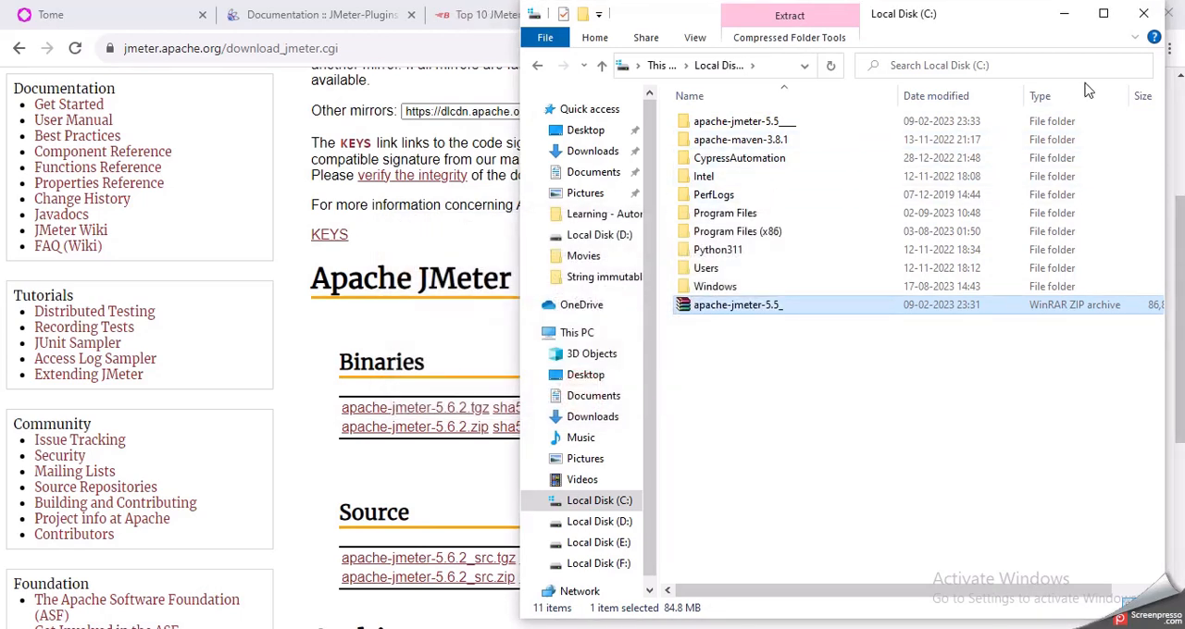
pyautogui.click(1057, 11)
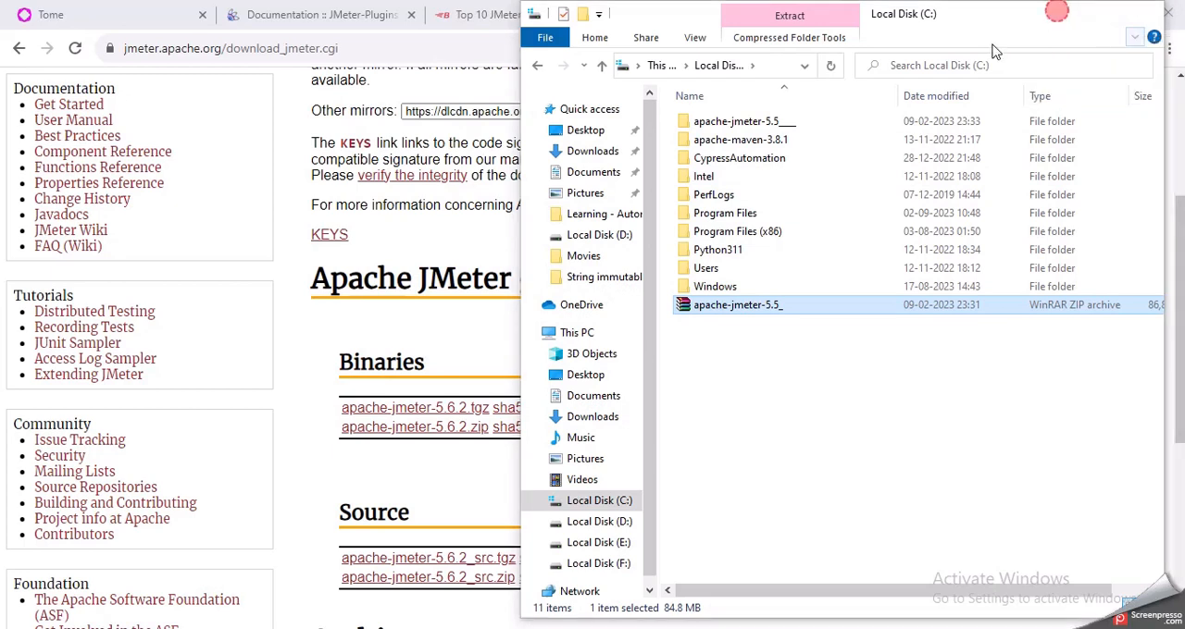
# Step: Start downloading apache-jmeter-5.6.2.zip, try saving it to Local Disk (C:), and accept the user's profile folder as the alternative location
pyautogui.click(438, 431)
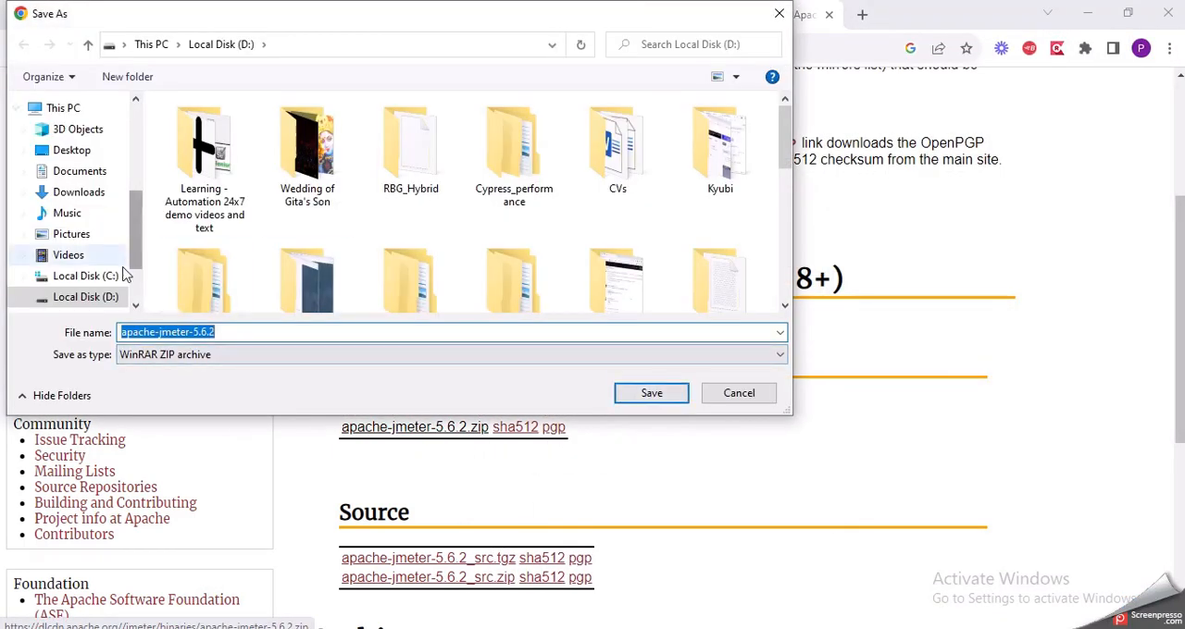
pyautogui.click(92, 274)
pyautogui.click(645, 394)
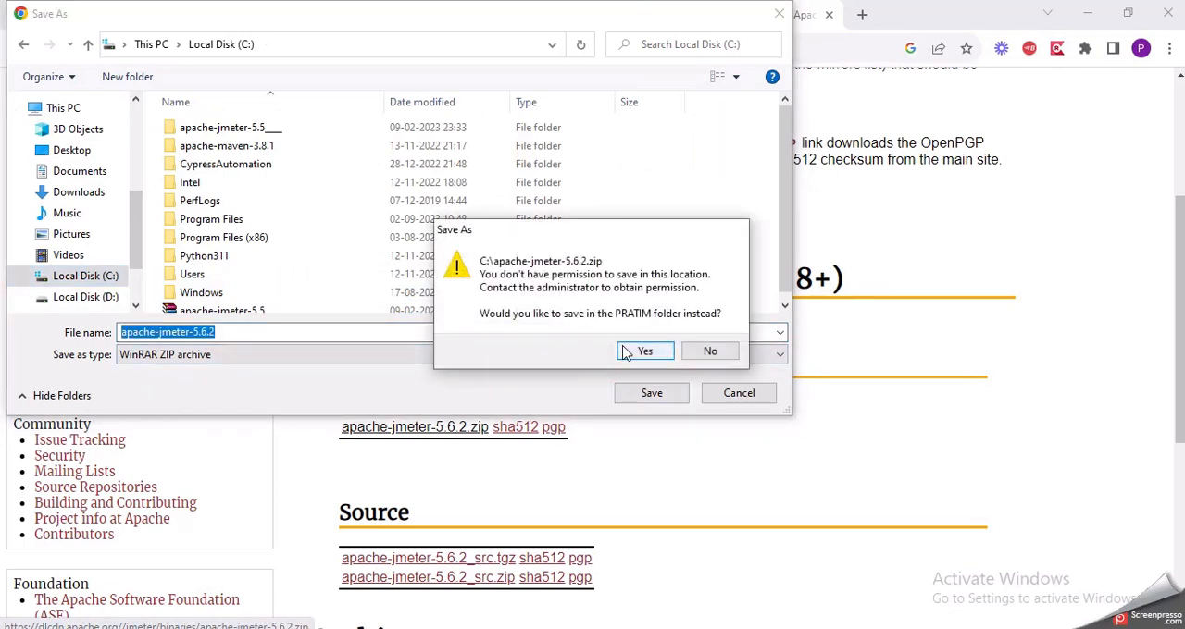
pyautogui.click(706, 352)
pyautogui.click(631, 389)
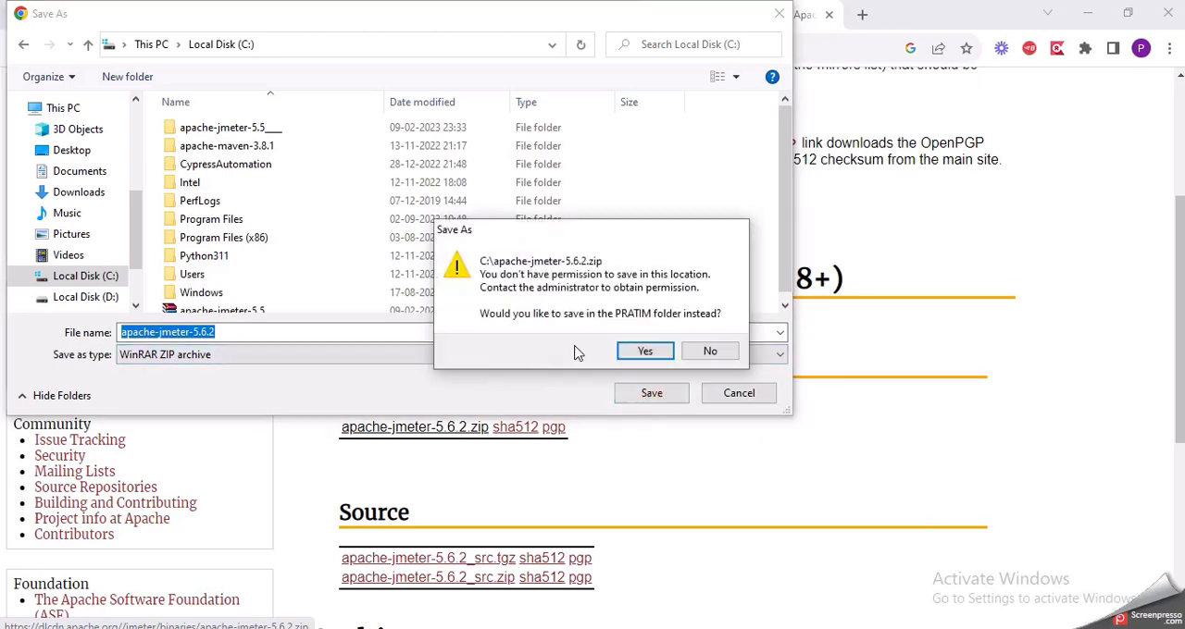
pyautogui.click(711, 349)
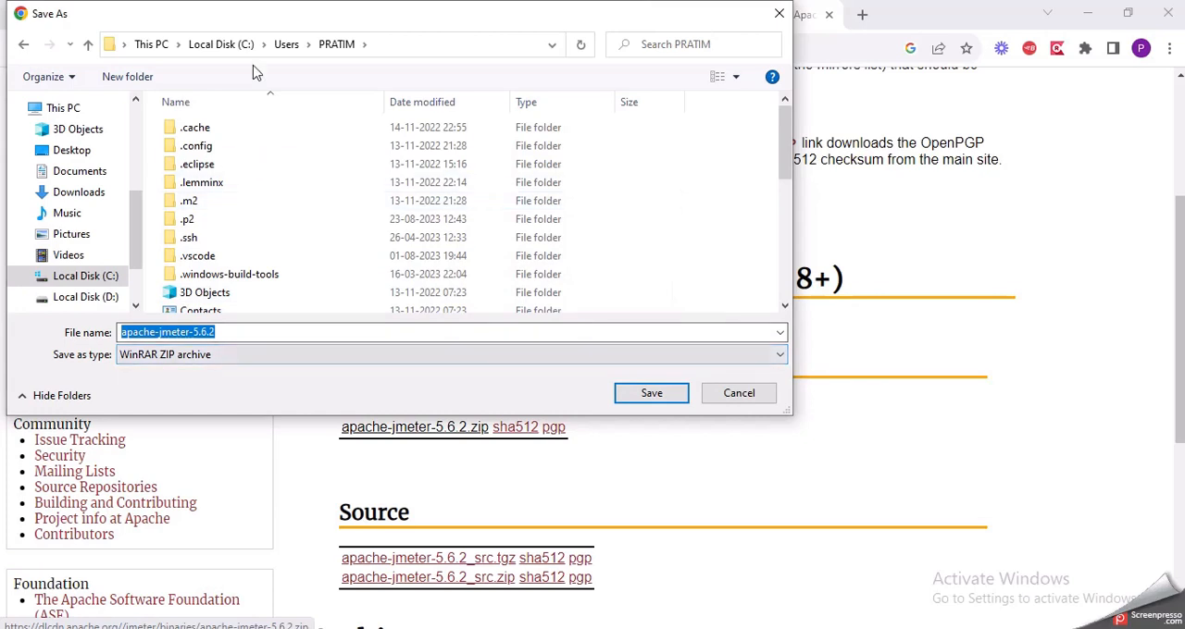
# Step: Save the apache-jmeter-5.6.2 ZIP archive in the user's profile folder, replacing the existing archive of that name
pyautogui.scroll(-4, 342, 230)
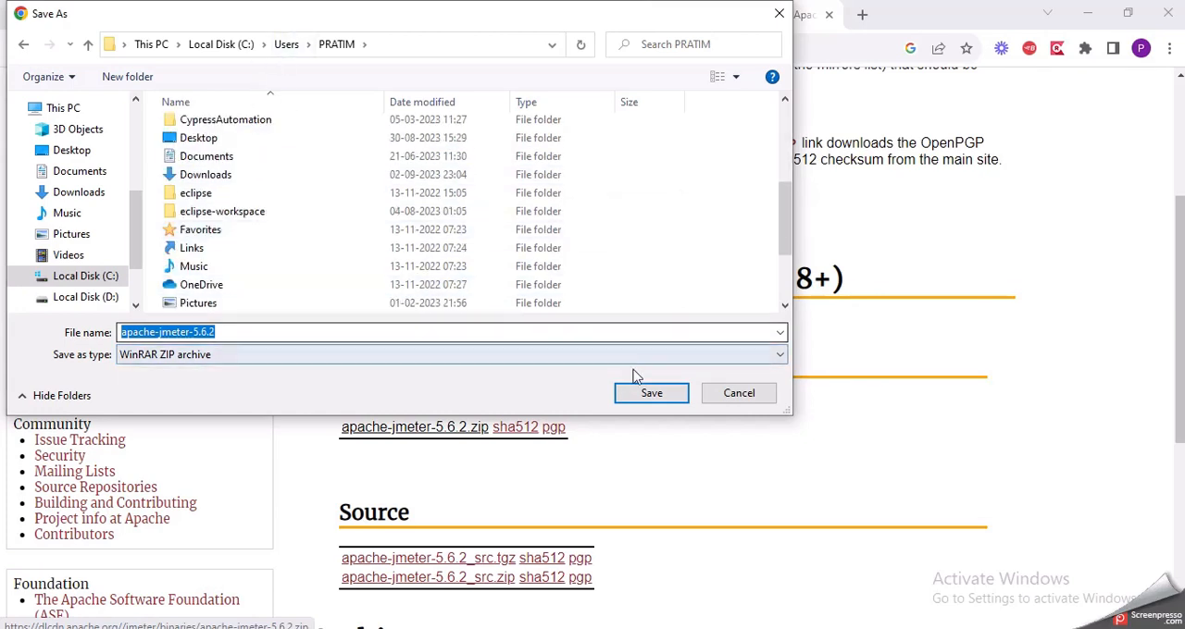
pyautogui.click(640, 389)
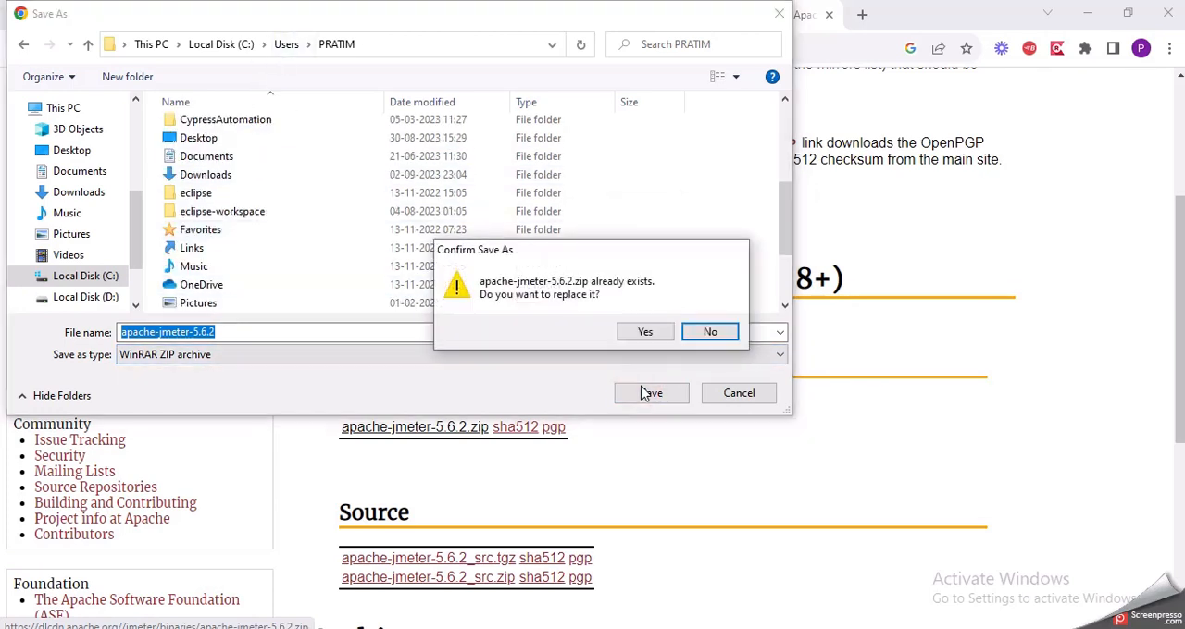
pyautogui.click(693, 338)
pyautogui.scroll(-2, 490, 259)
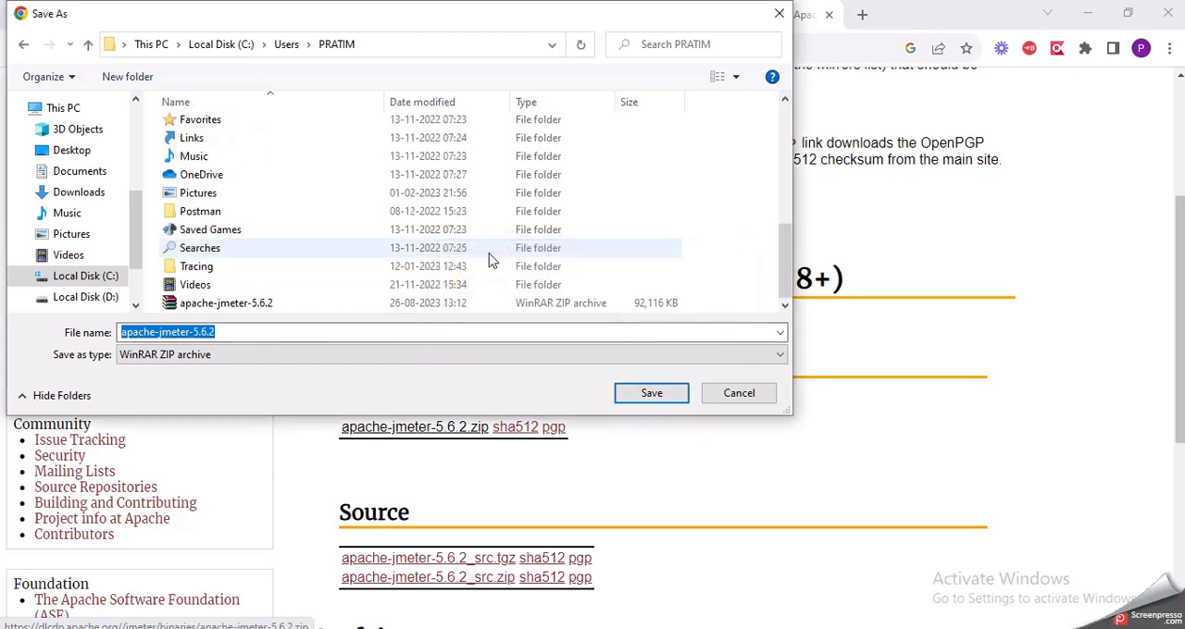
pyautogui.click(329, 303)
pyautogui.scroll(1, 331, 302)
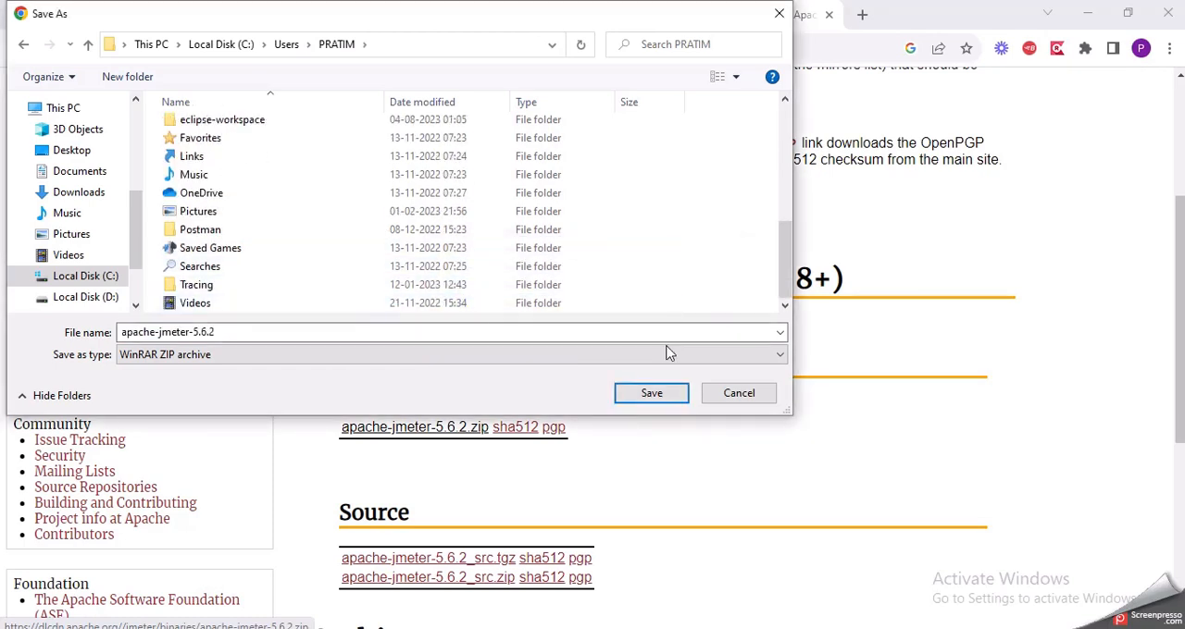
pyautogui.click(652, 394)
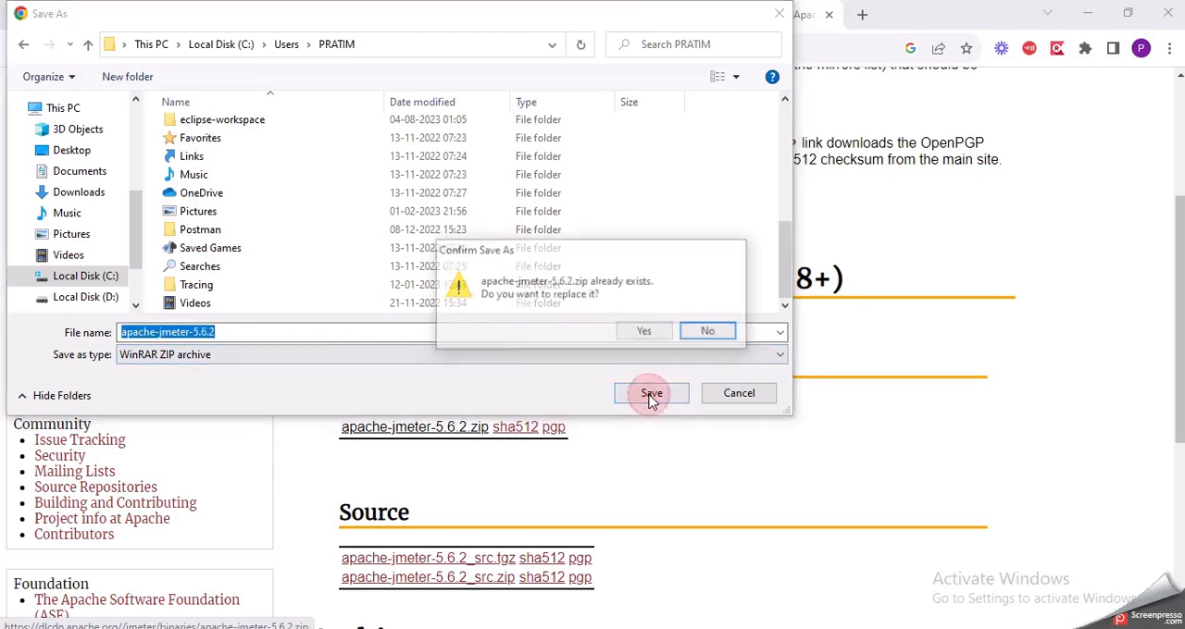
pyautogui.click(647, 333)
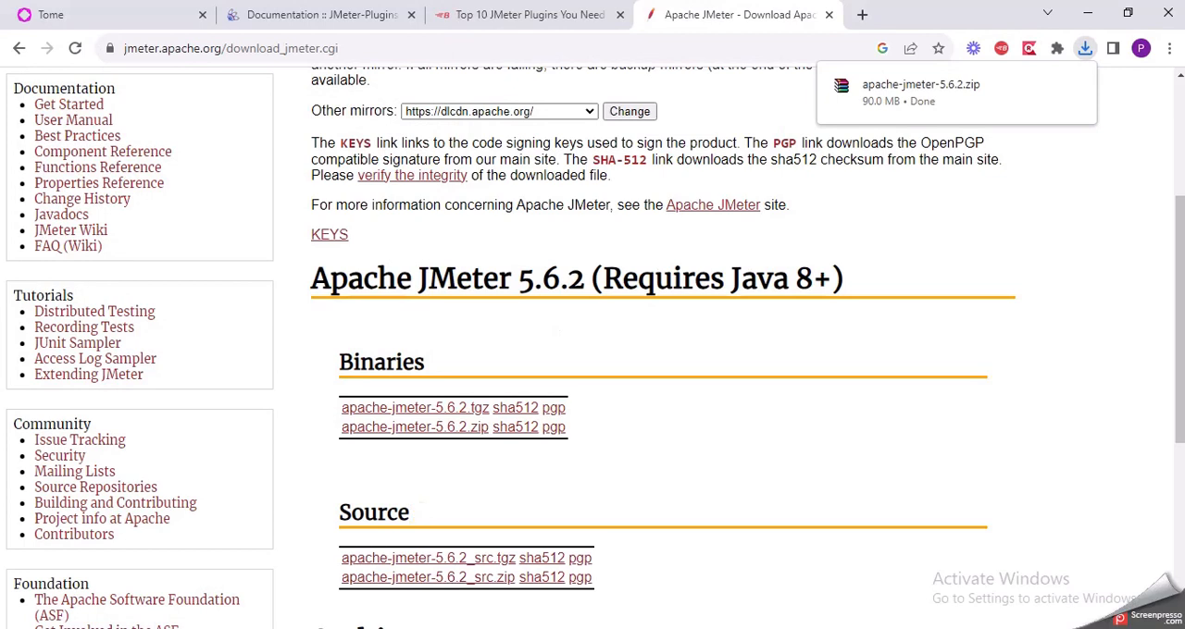
# Step: Switch to File Explorer, open the user's profile folder under Users sorted by date modified, and copy the apache-jmeter-5.6.2 archive
pyautogui.click(425, 628)
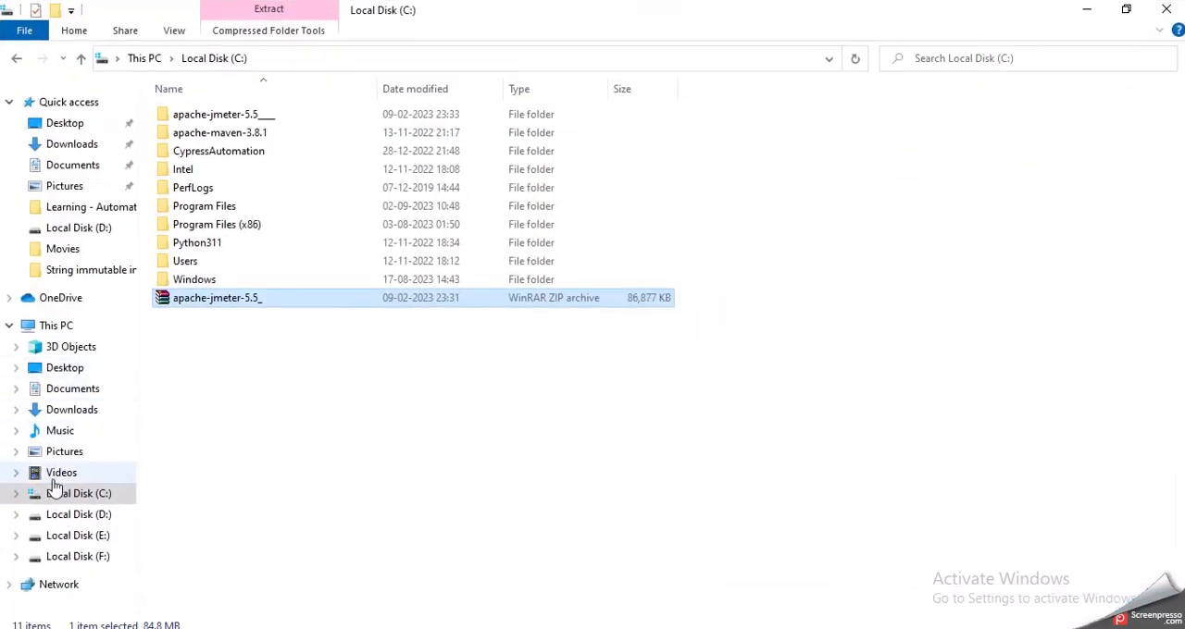
pyautogui.doubleClick(212, 262)
pyautogui.doubleClick(216, 120)
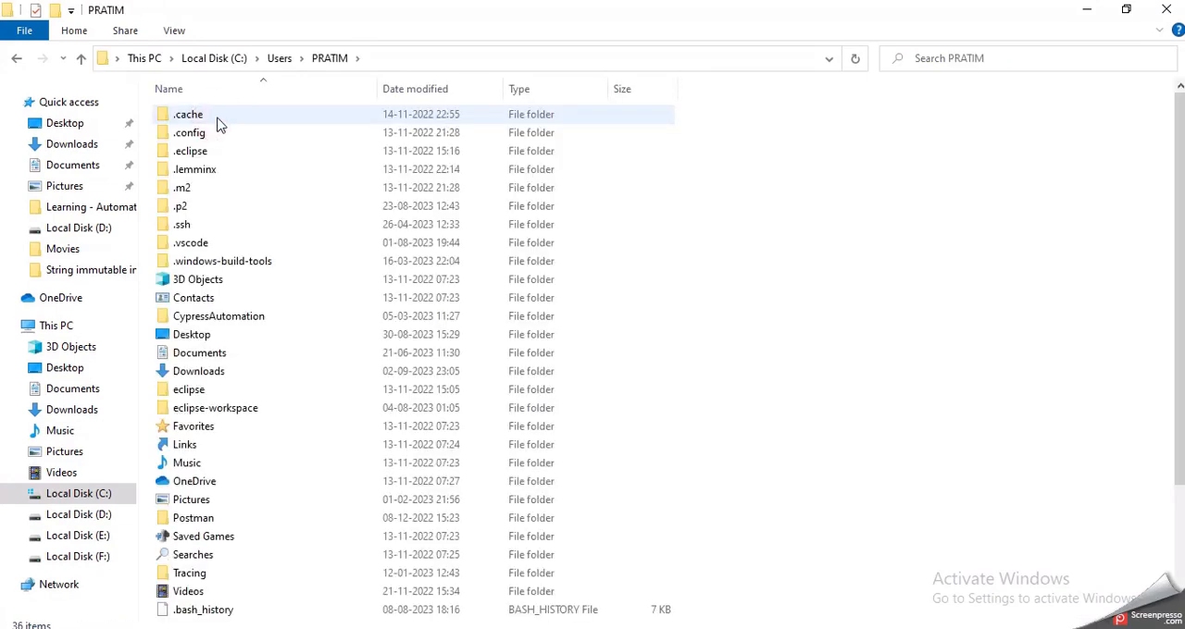
pyautogui.click(421, 89)
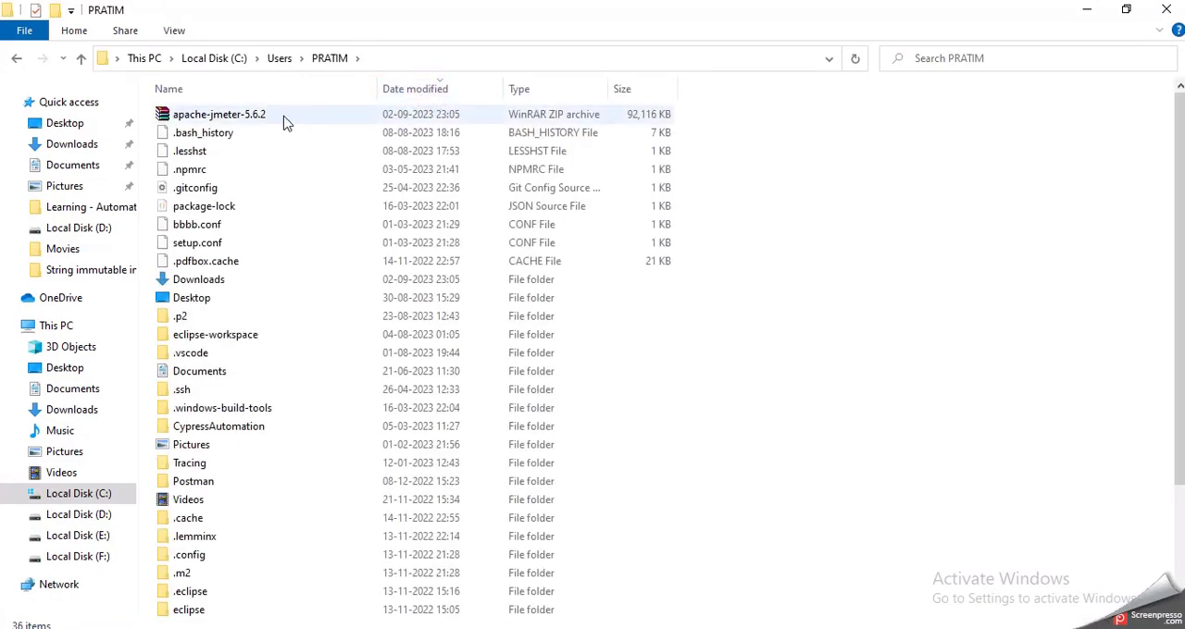
pyautogui.rightClick(285, 118)
pyautogui.click(265, 114)
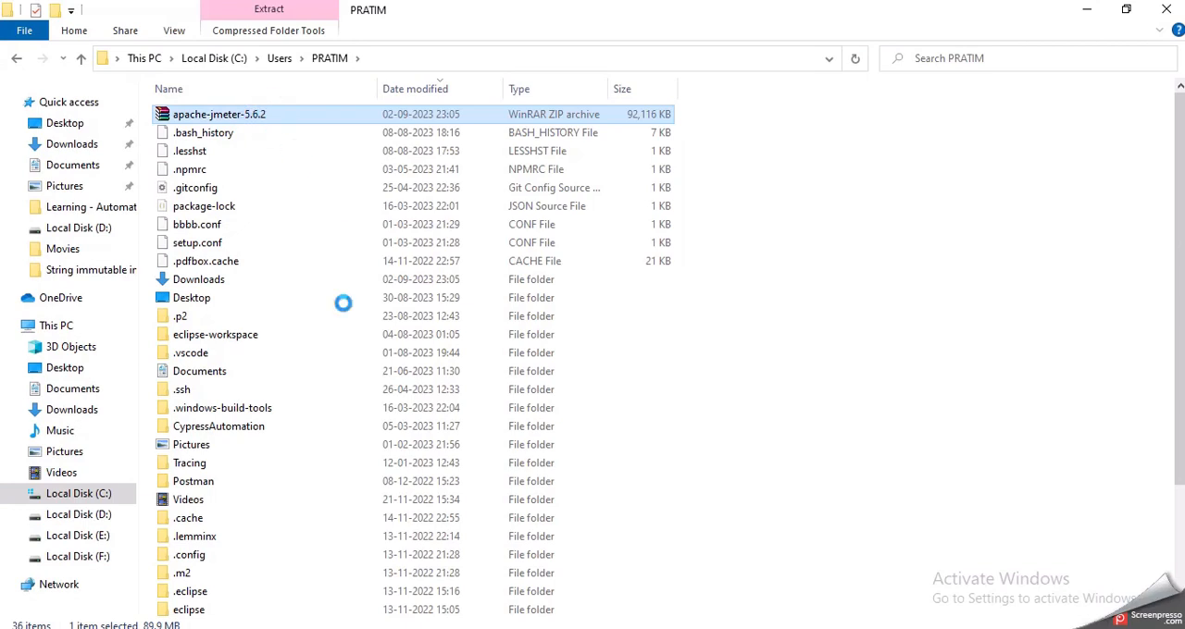
pyautogui.click(339, 436)
# Step: Paste the archive into Local Disk (C:) with administrator permission and extract it to an apache-jmeter-5.6.2 folder
pyautogui.hotkey('alt', 'Up')
pyautogui.hotkey('alt', 'Up')
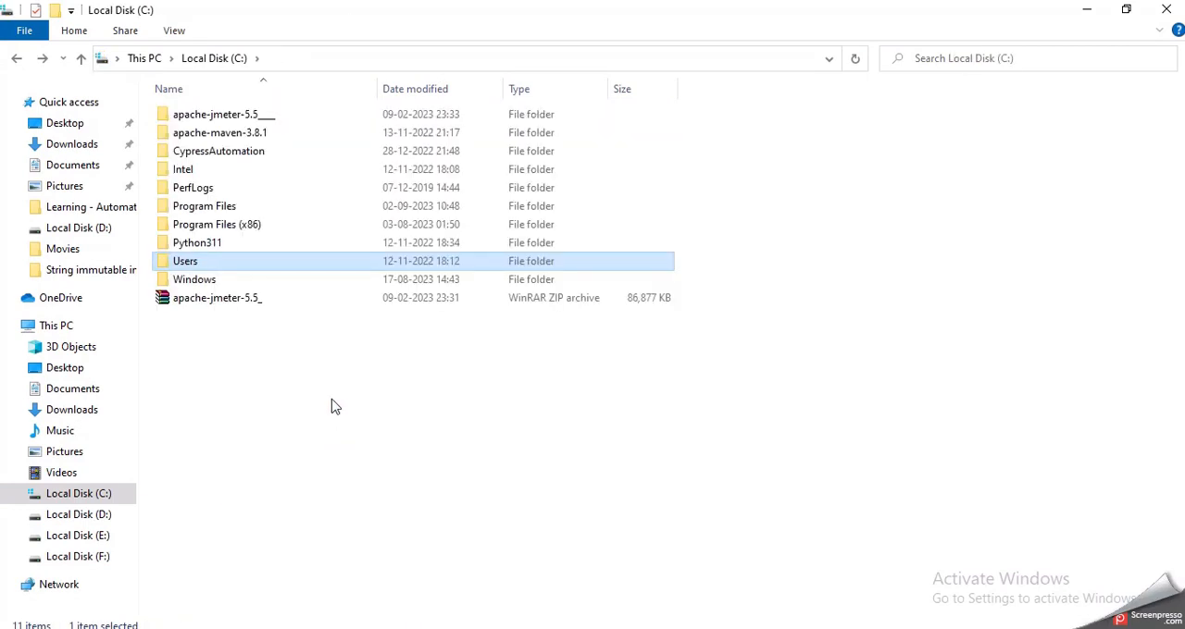
pyautogui.click(335, 408)
pyautogui.hotkey('ctrl', 'v')
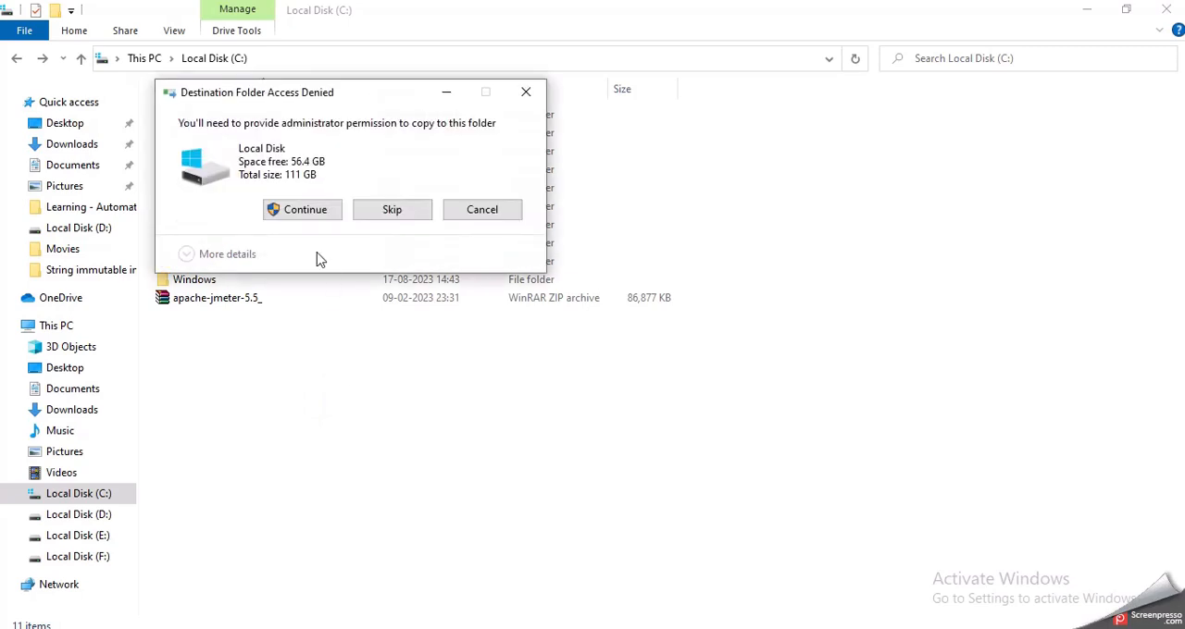
pyautogui.click(306, 211)
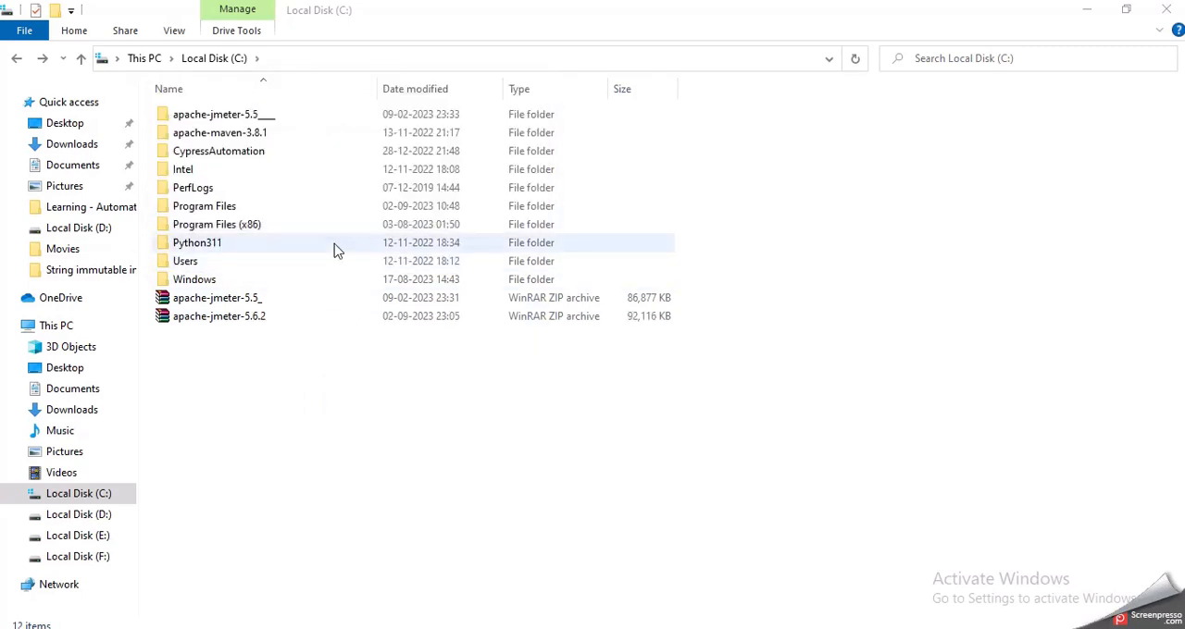
pyautogui.rightClick(265, 322)
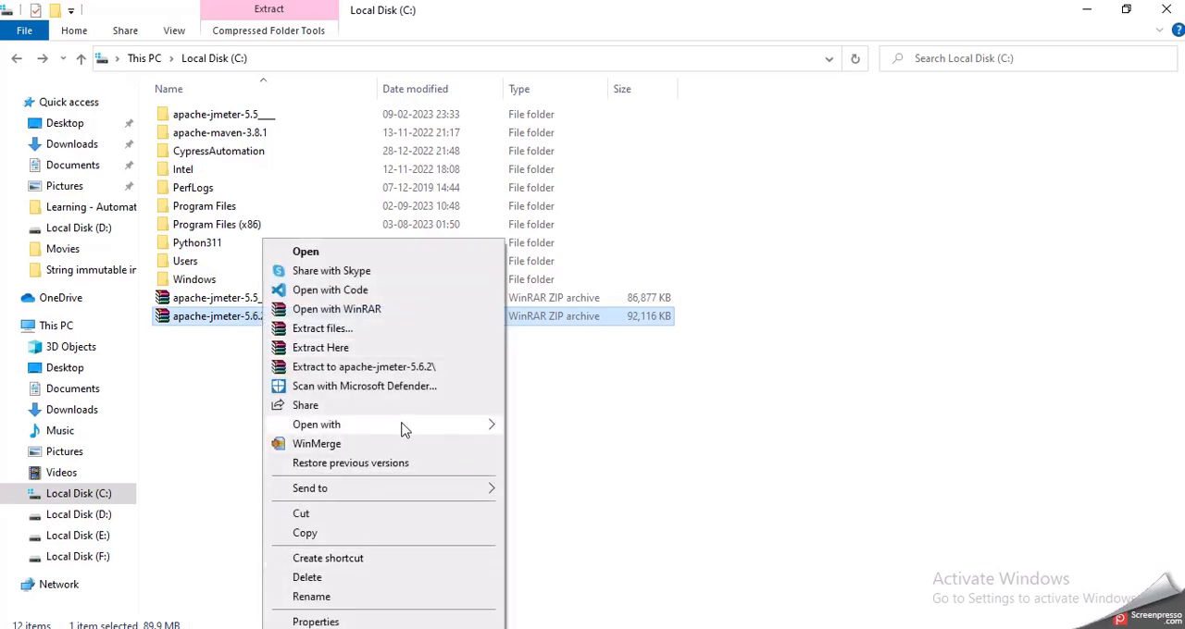
pyautogui.click(408, 370)
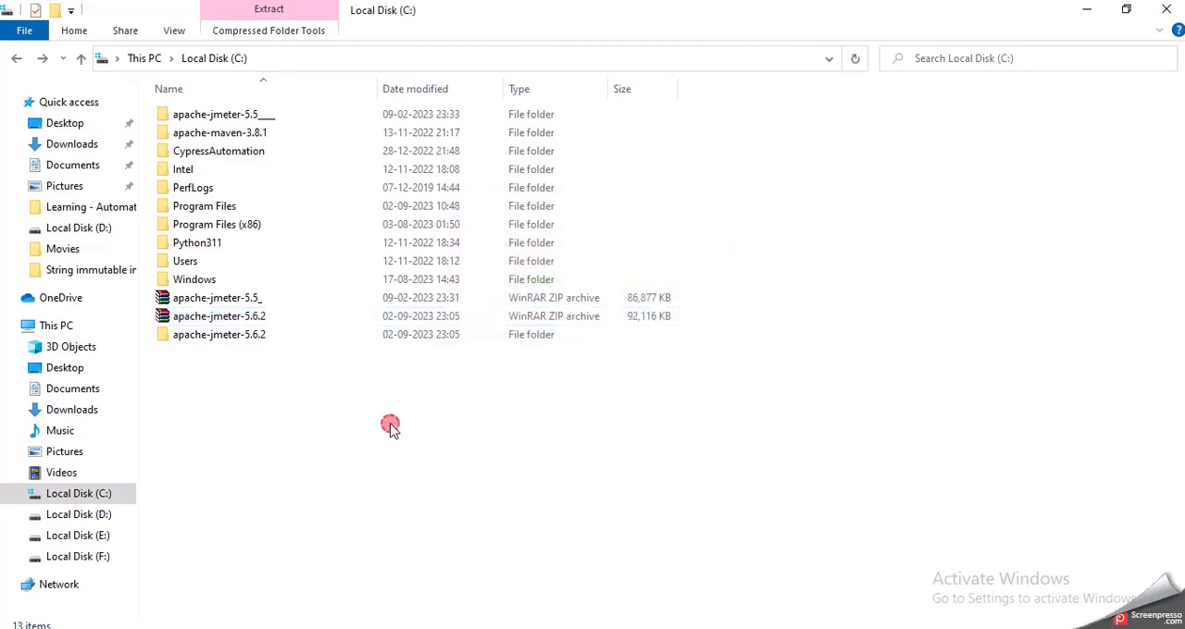
# Step: Launch JMeter from the jmeter Windows Batch File in the extracted apache-jmeter-5.6.2 bin folder and minimize the command console
pyautogui.doubleClick(298, 337)
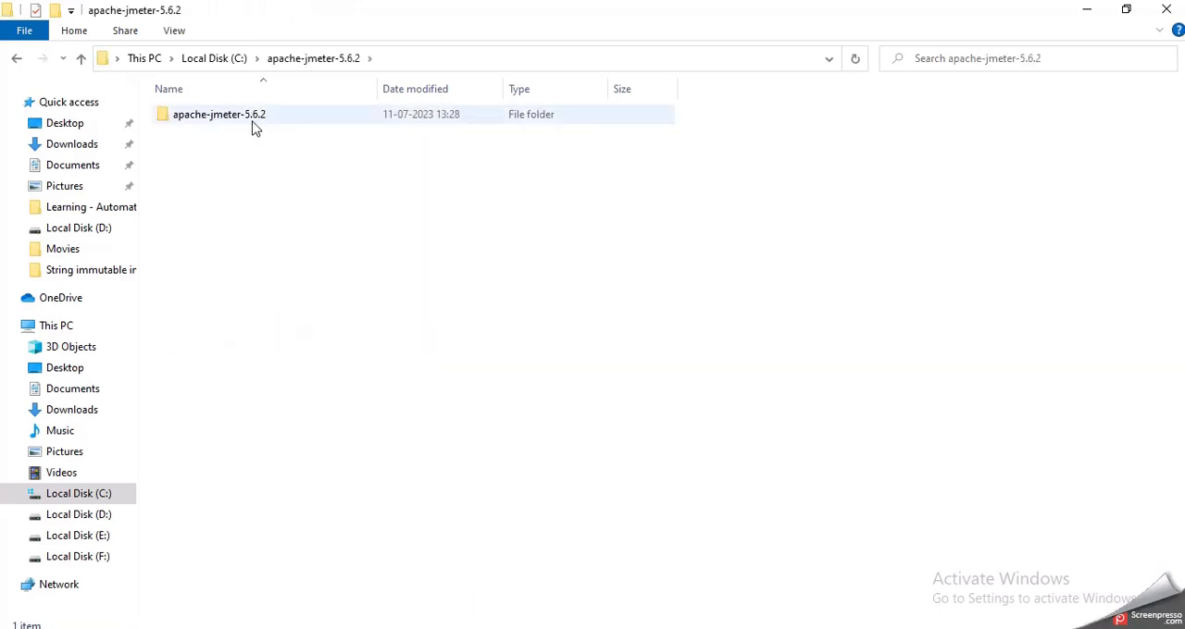
pyautogui.doubleClick(252, 120)
pyautogui.doubleClick(242, 117)
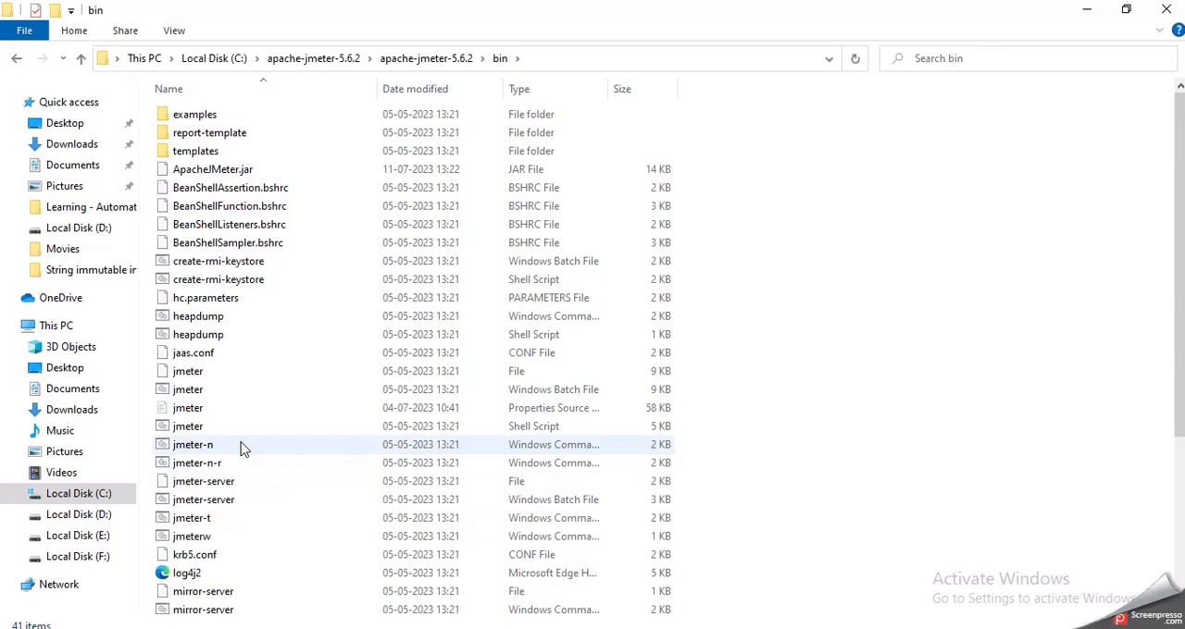
pyautogui.click(563, 392)
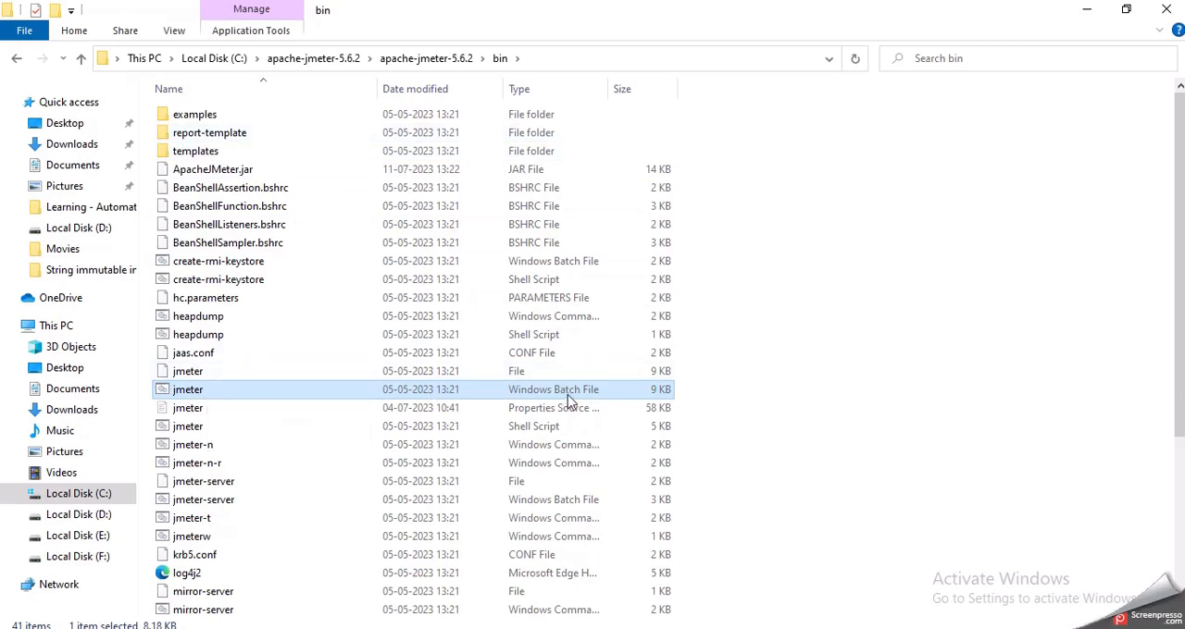
pyautogui.doubleClick(182, 392)
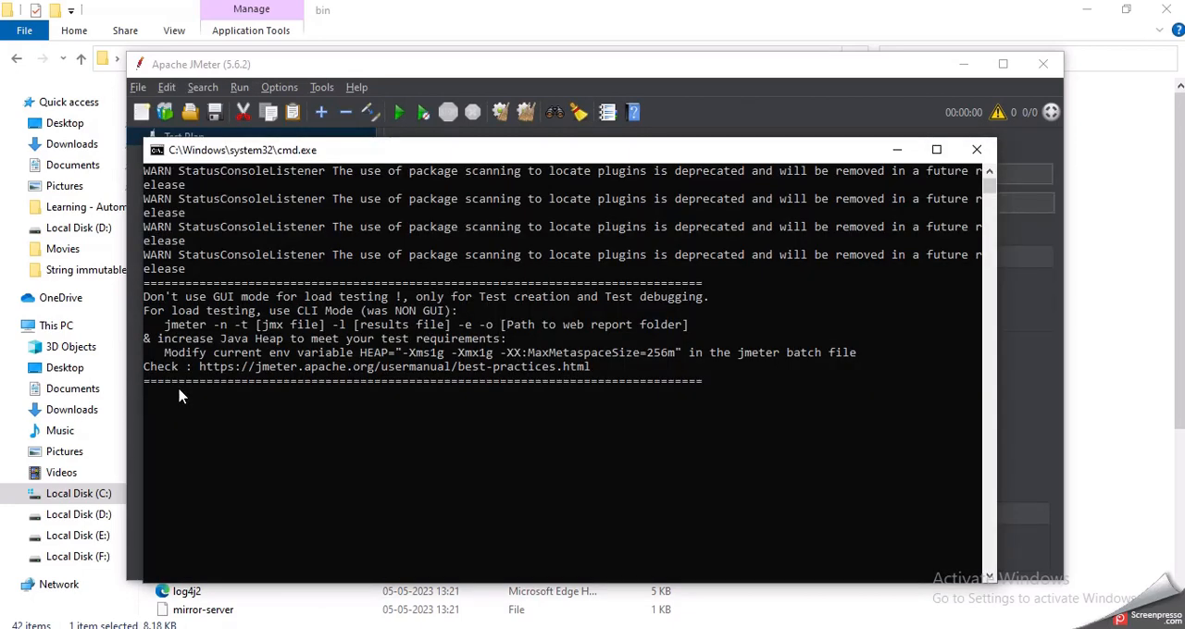
pyautogui.click(892, 150)
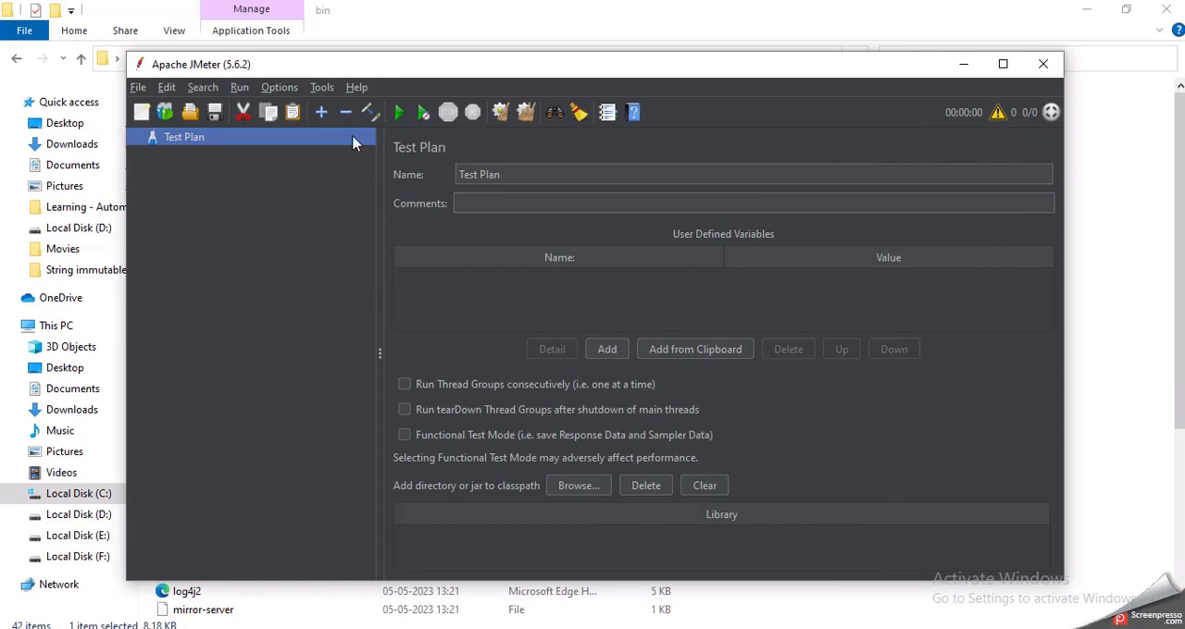
# Step: Maximize the Apache JMeter window and look through its available run and file commands
pyautogui.click(321, 88)
pyautogui.moveTo(269, 93)
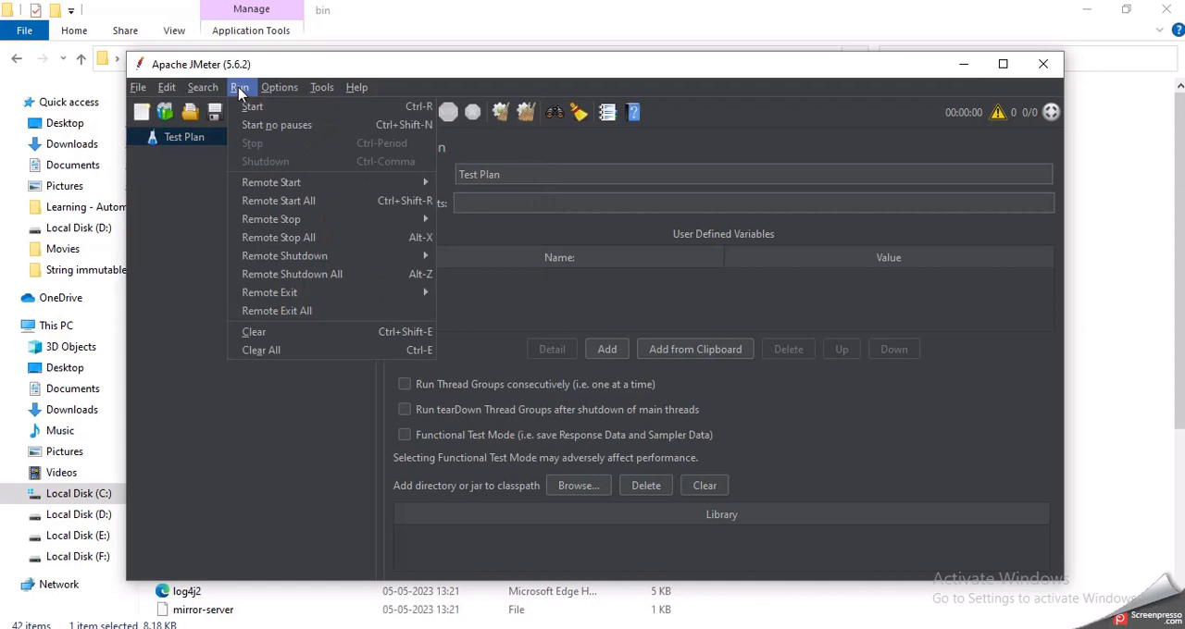
pyautogui.click(1002, 65)
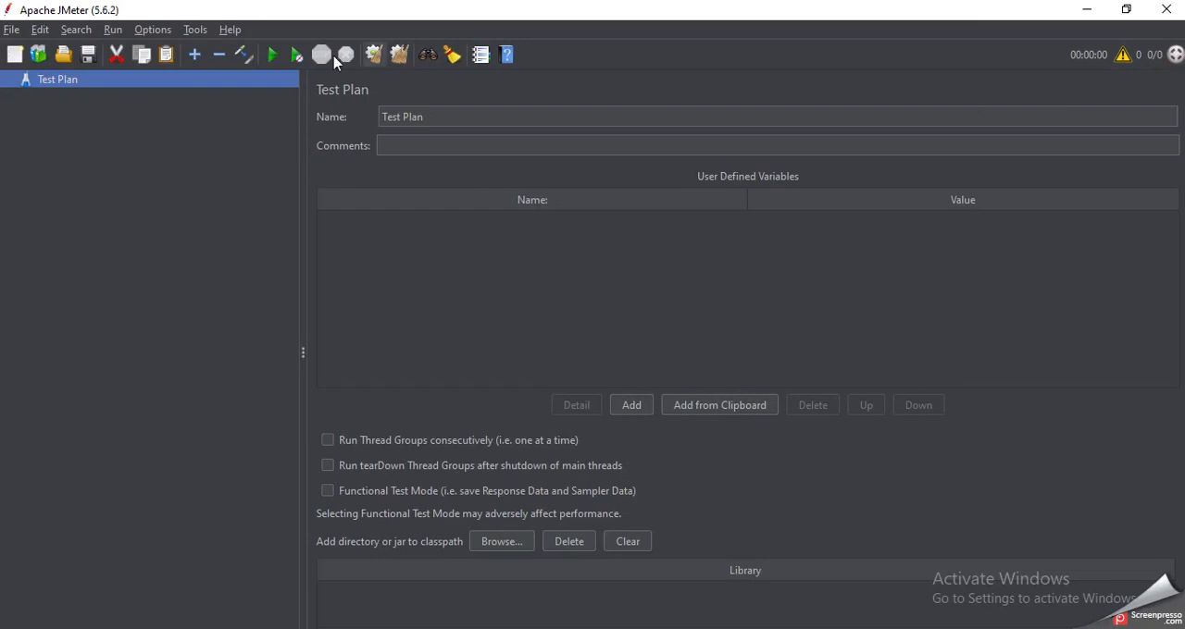
pyautogui.click(11, 31)
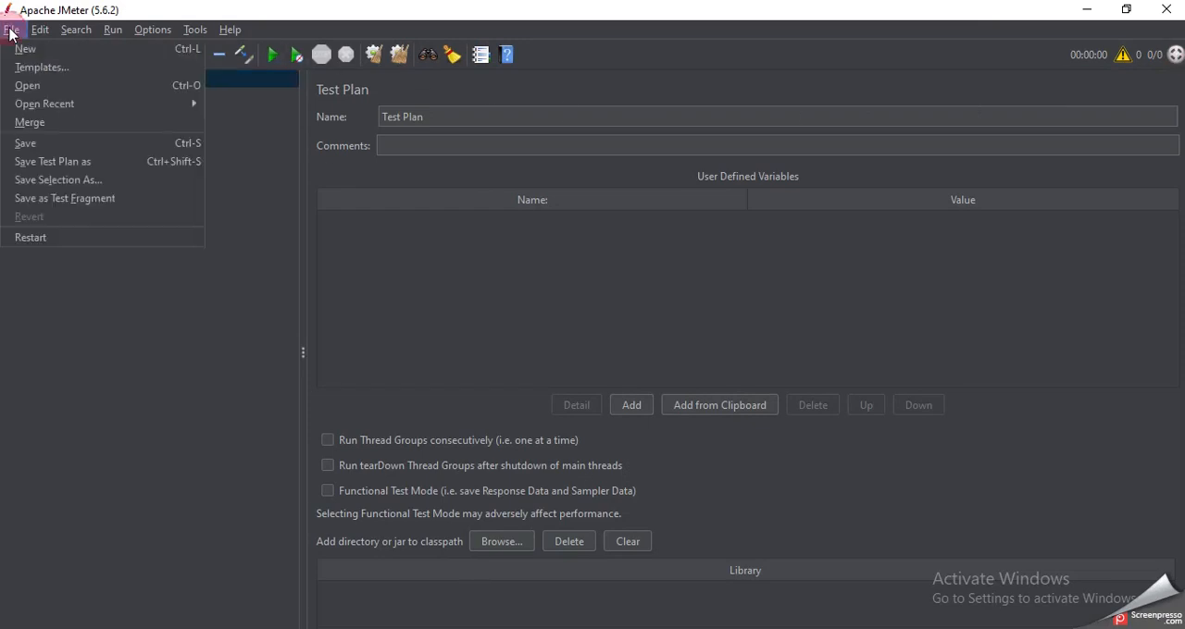
pyautogui.moveTo(44, 33)
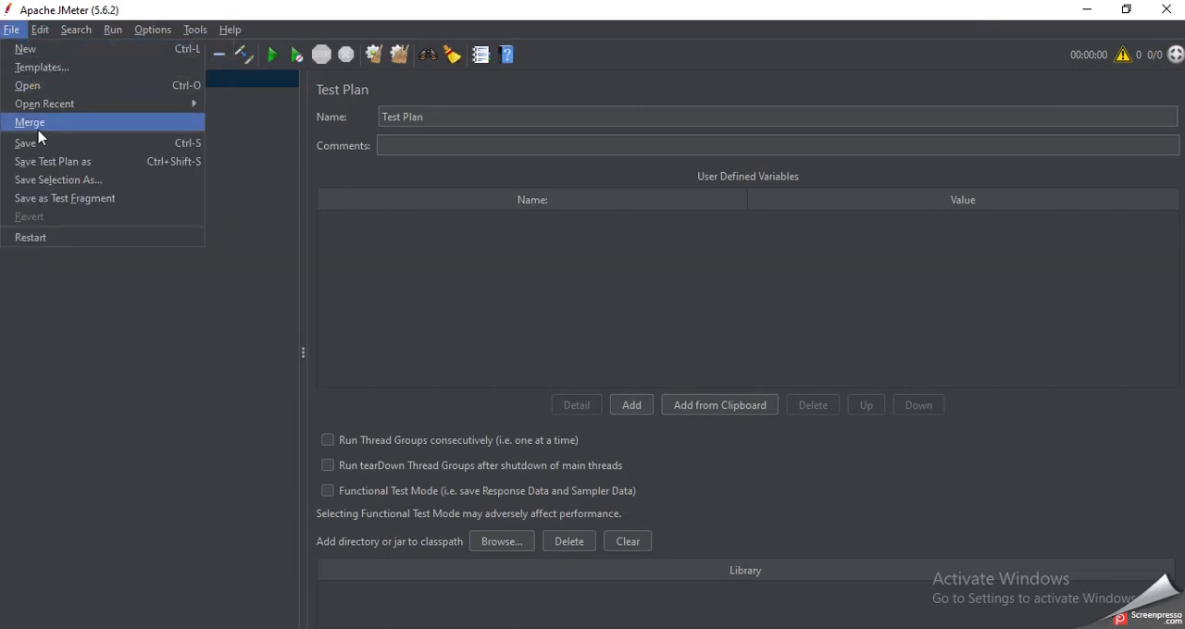
pyautogui.click(225, 140)
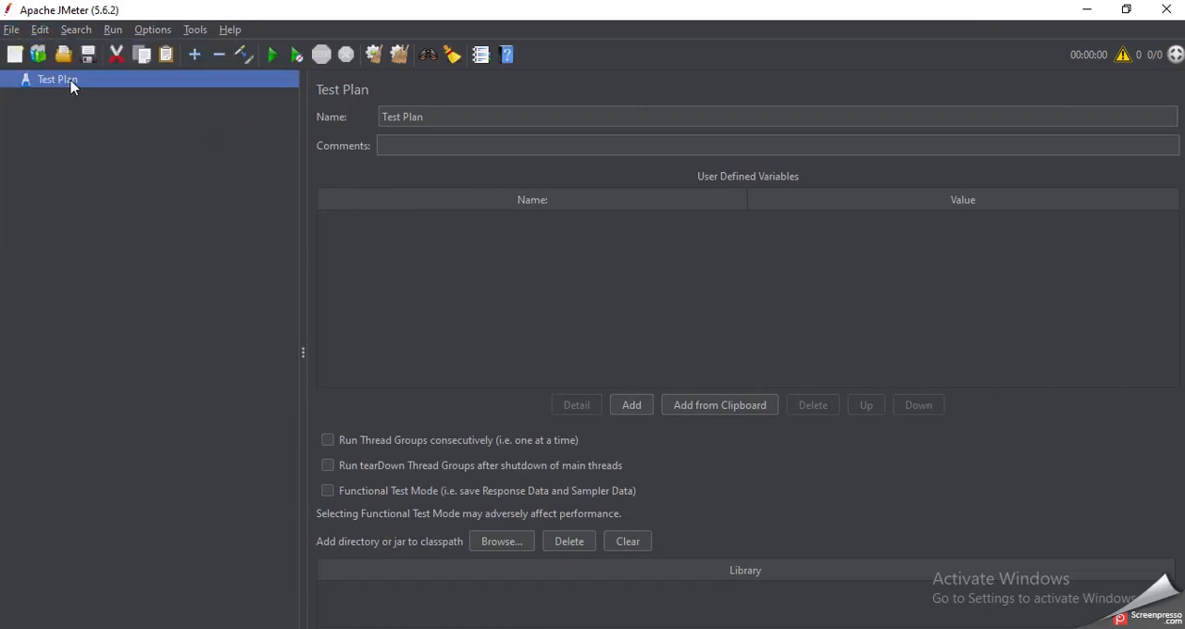
# Step: Look through the default elements that can be added to the Test Plan, including config elements, listeners, pre processors and post processors
pyautogui.rightClick(73, 82)
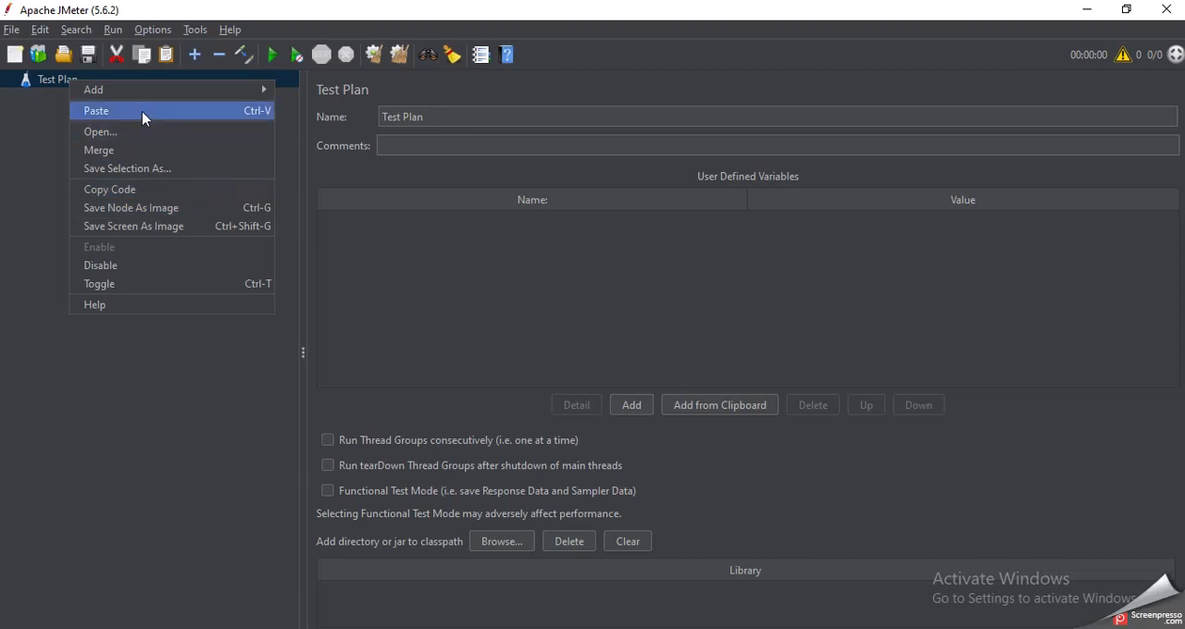
pyautogui.moveTo(161, 91)
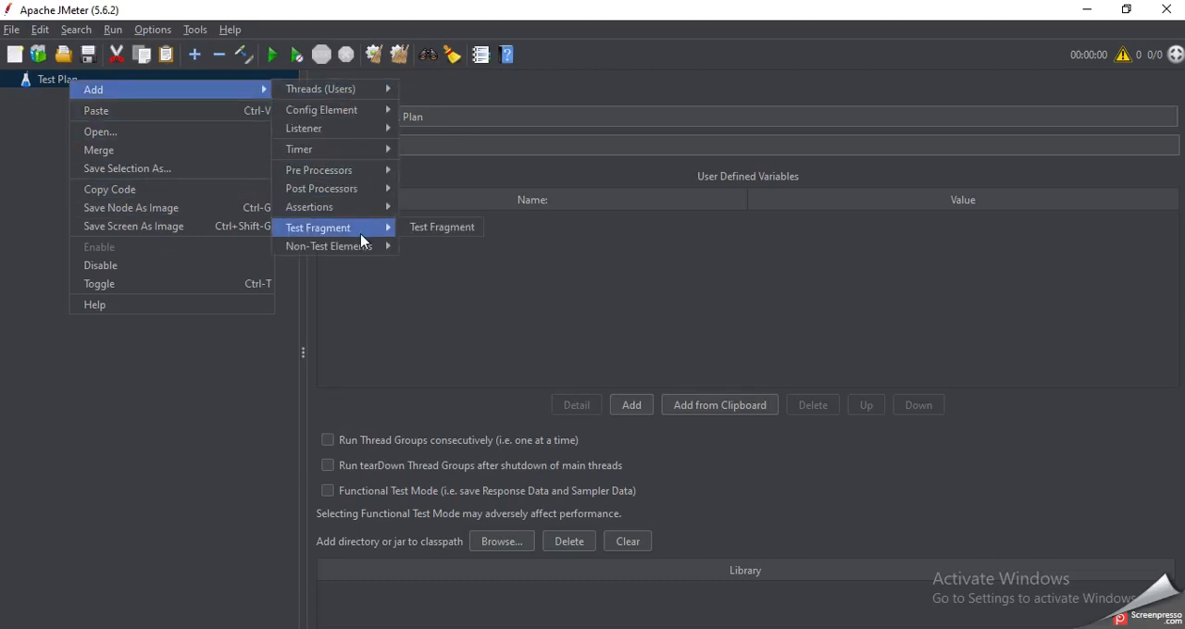
pyautogui.moveTo(375, 248)
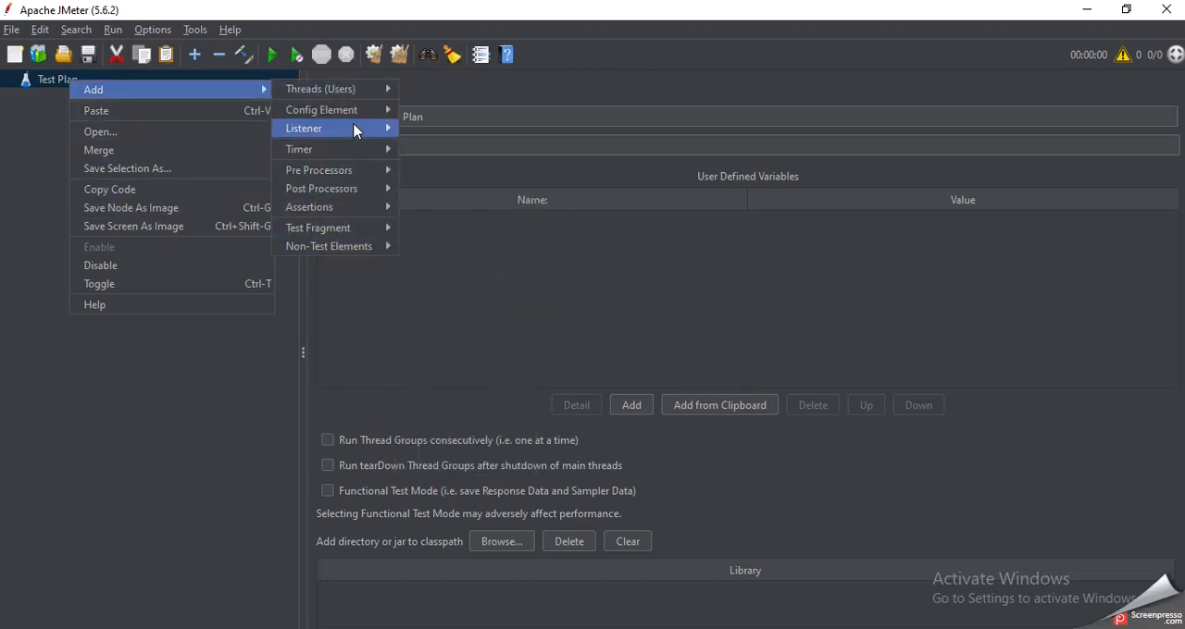
pyautogui.moveTo(361, 91)
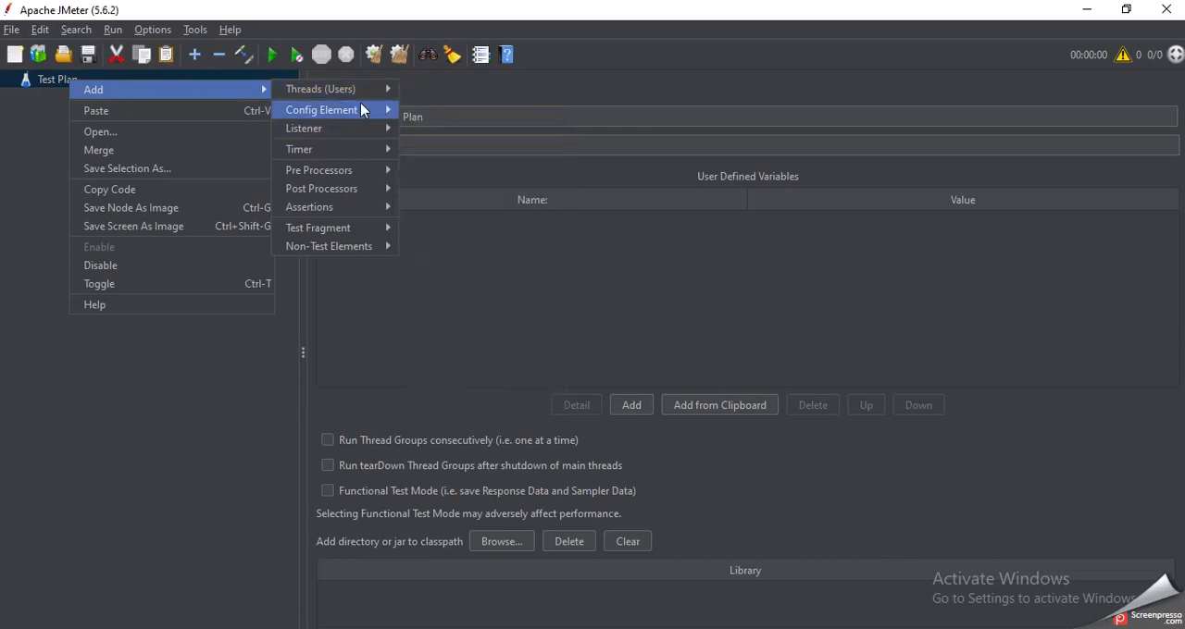
pyautogui.moveTo(362, 111)
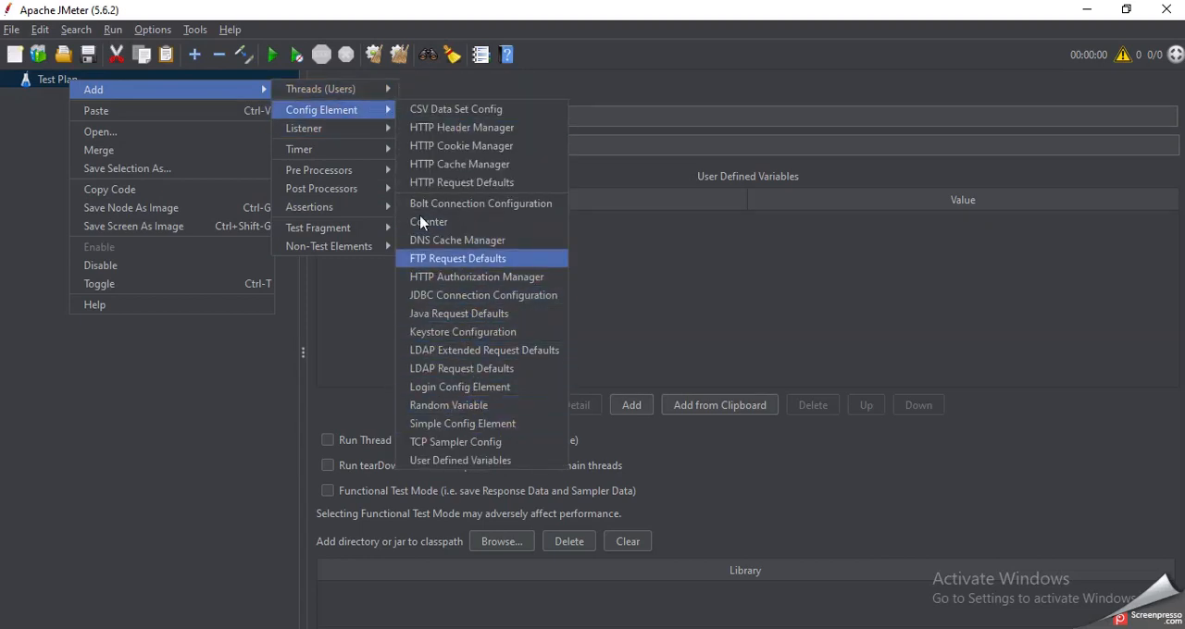
pyautogui.moveTo(349, 130)
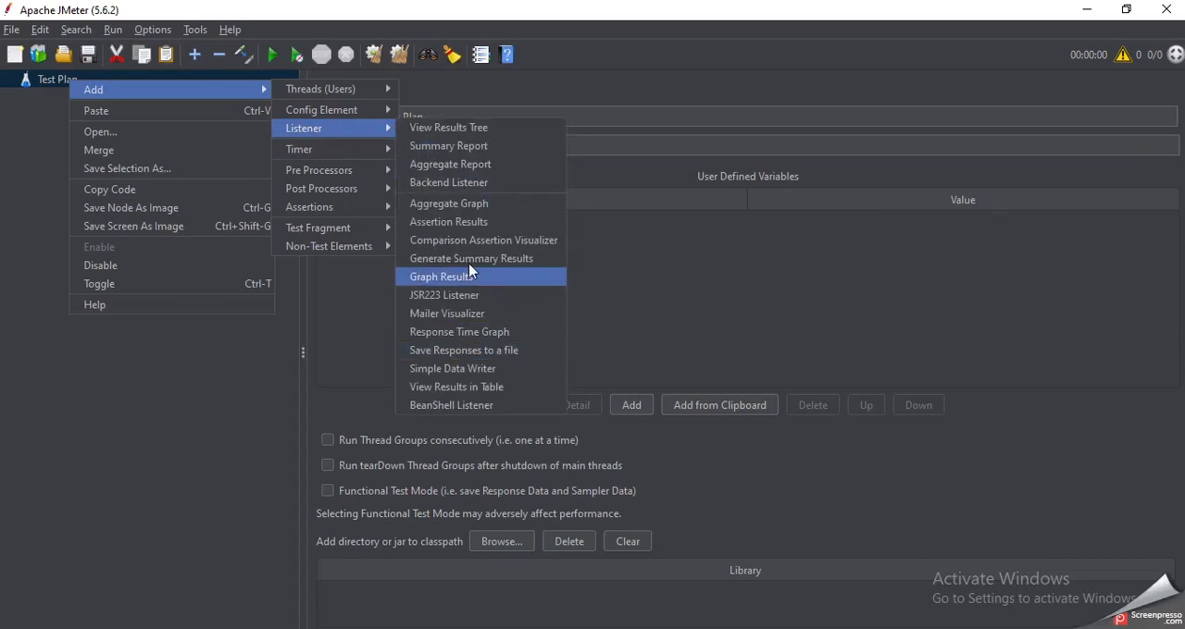
pyautogui.moveTo(366, 166)
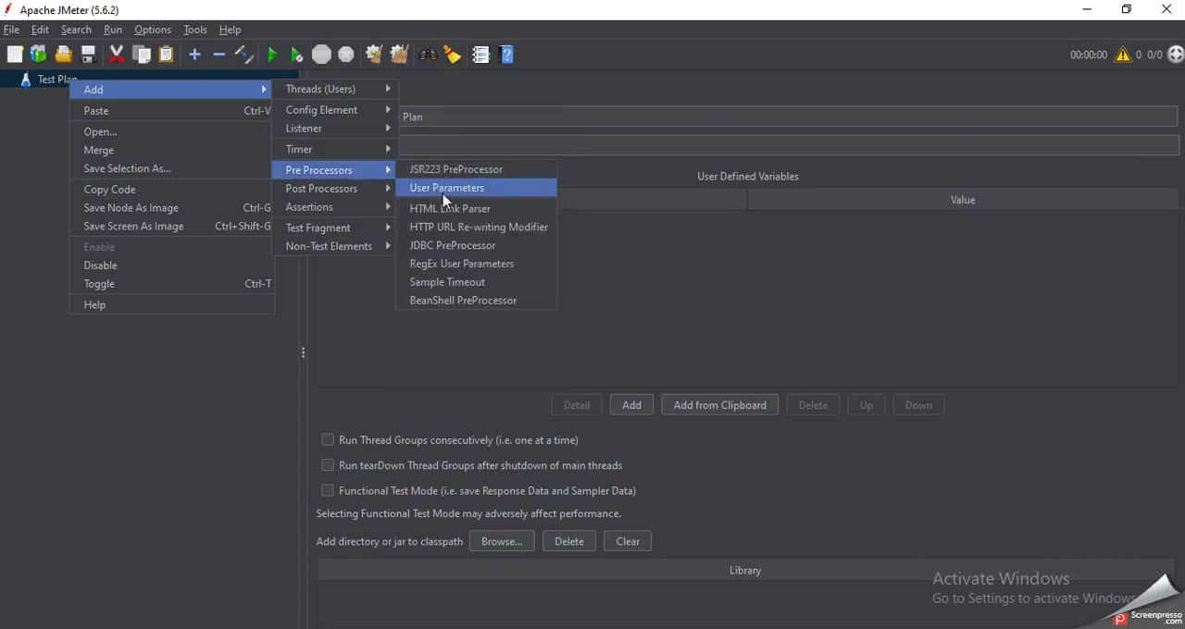
pyautogui.moveTo(376, 195)
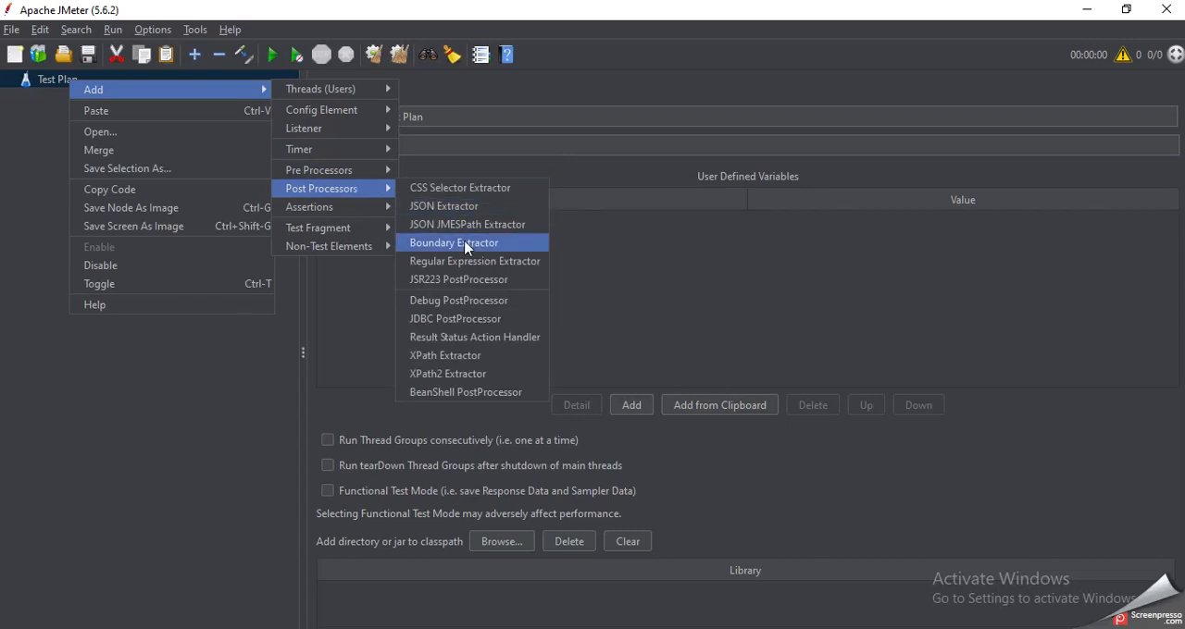
pyautogui.moveTo(344, 204)
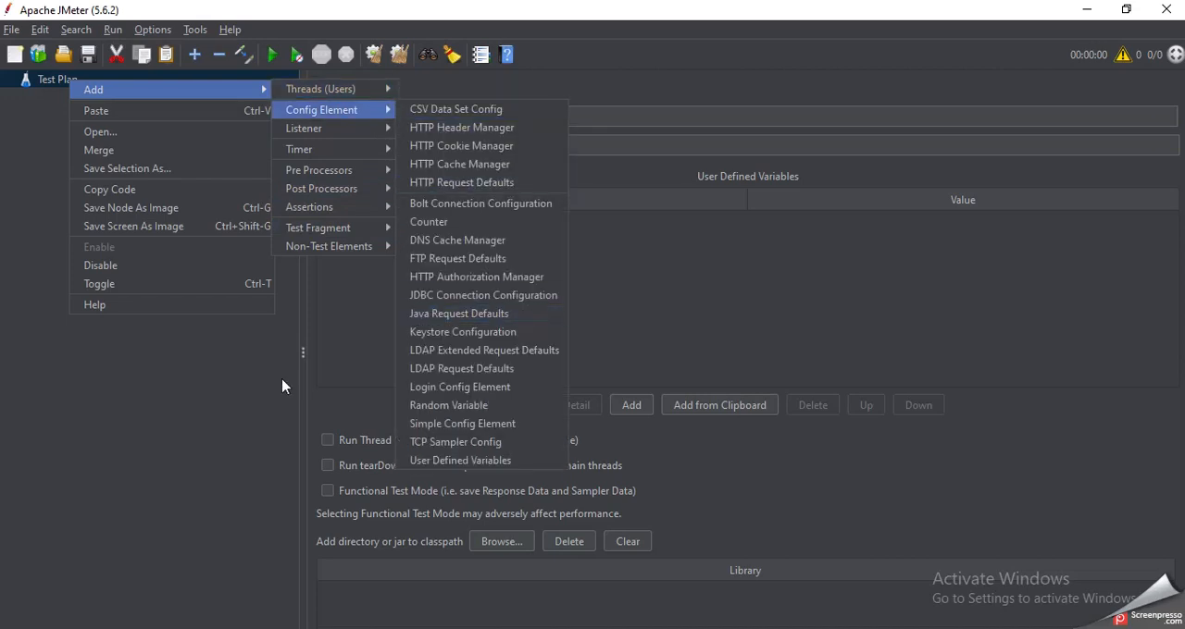
pyautogui.click(251, 407)
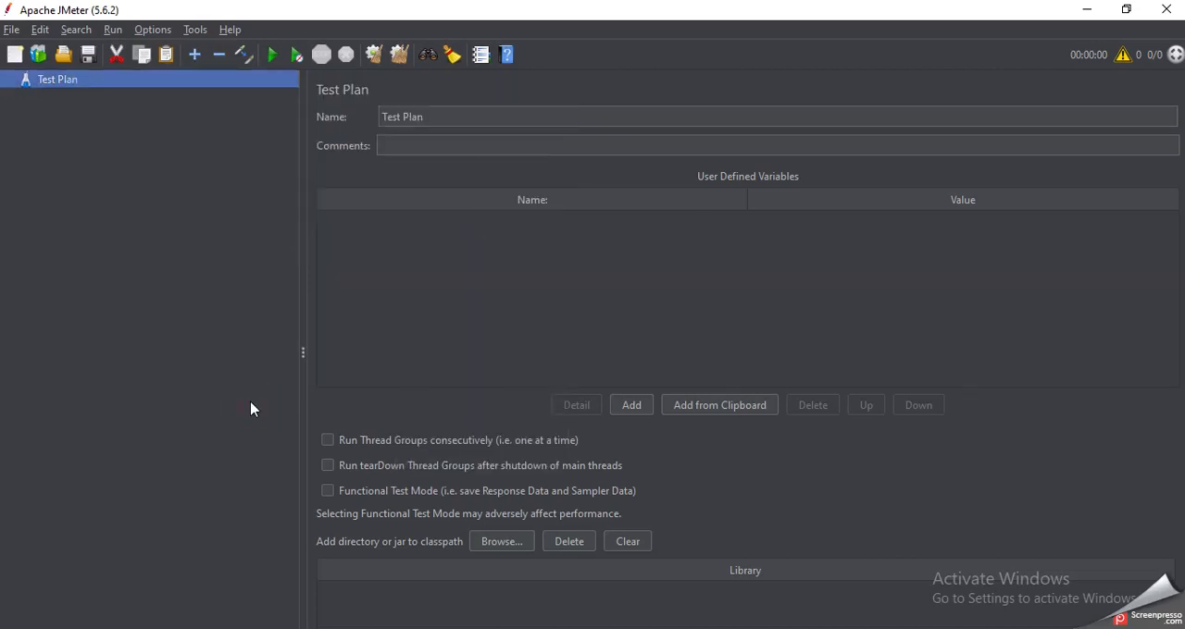
# Step: Restore the JMeter window to a smaller size, switch to Chrome and open the PluginsManager wiki link from the Tome instructions
pyautogui.doubleClick(610, 7)
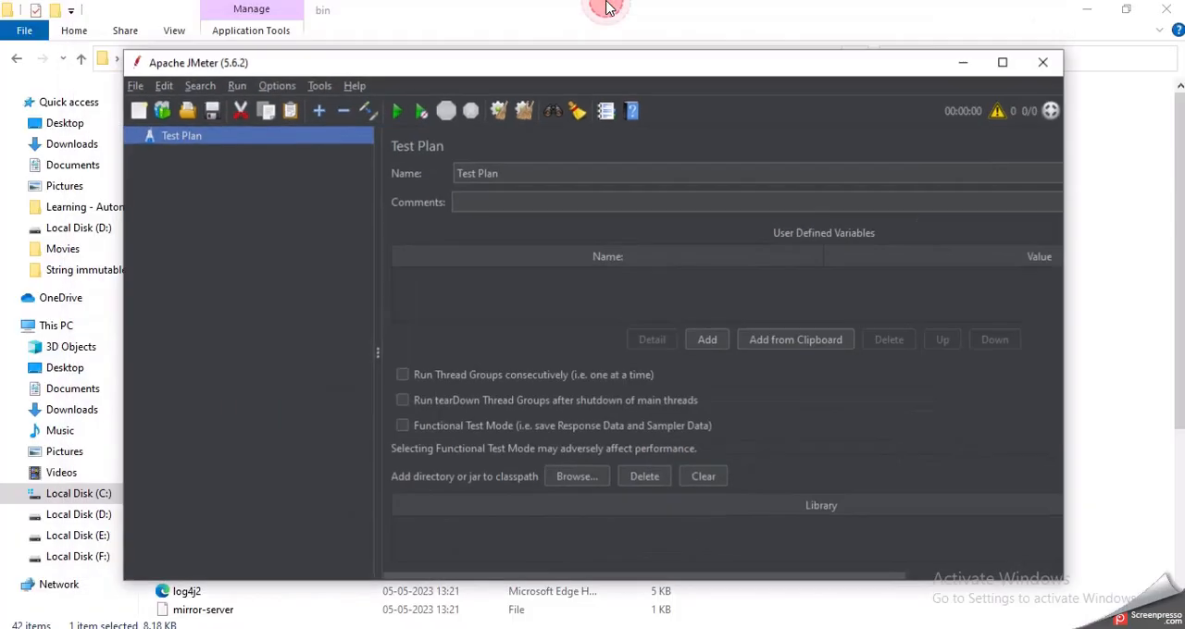
pyautogui.hotkey('alt', 'Tab')
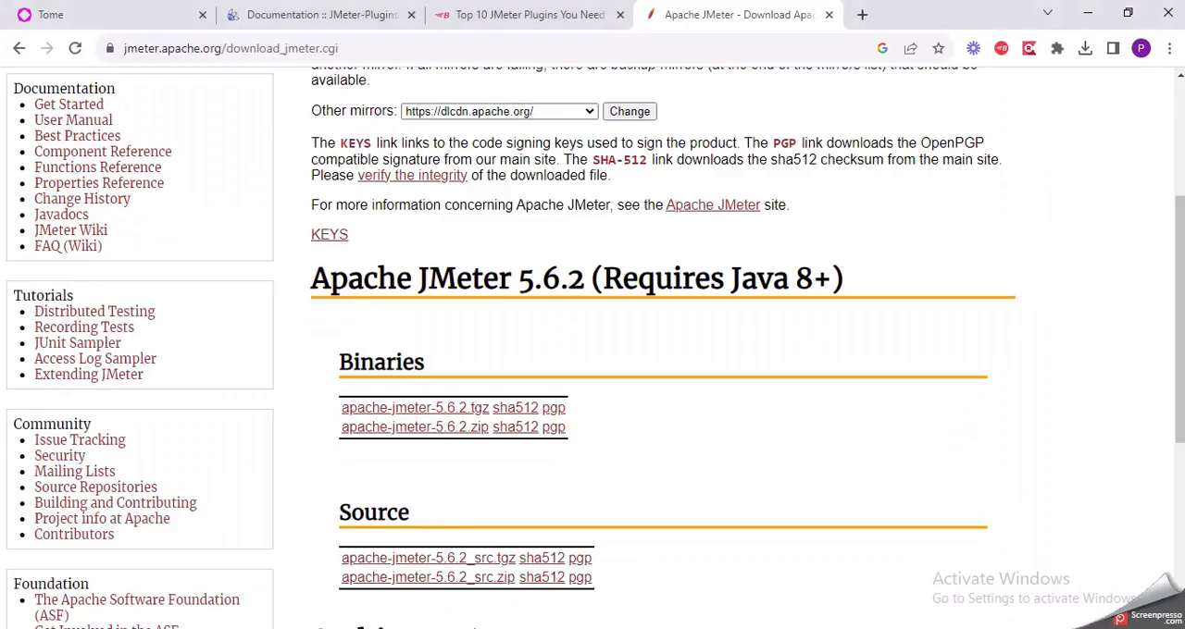
pyautogui.click(150, 9)
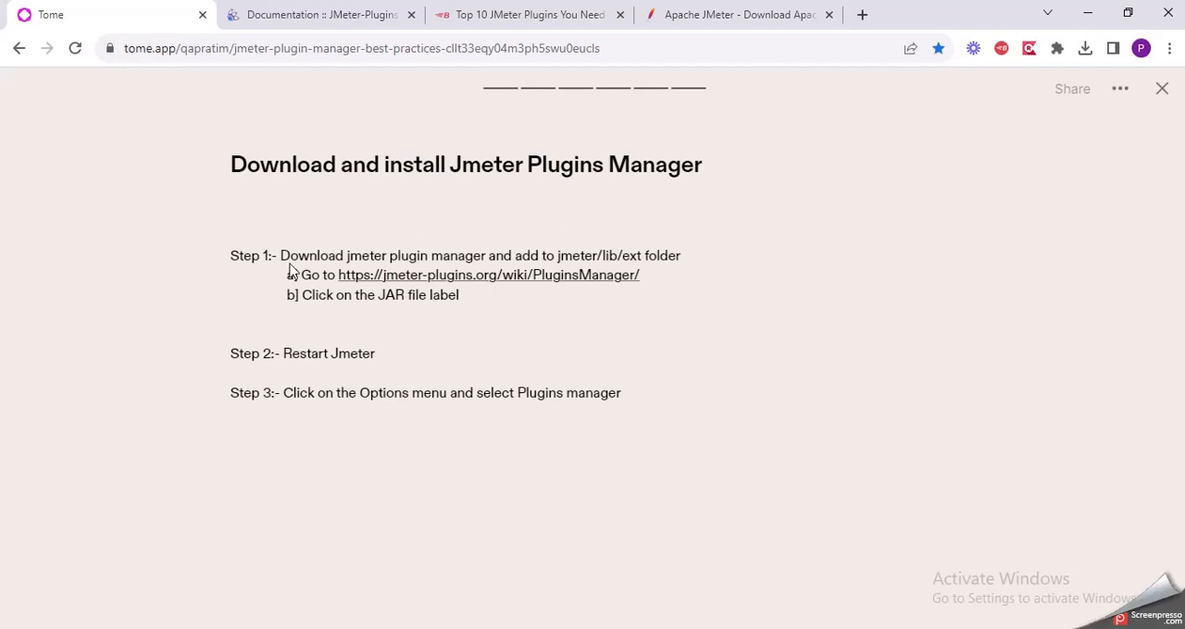
pyautogui.click(519, 274)
# Step: Close the older JMeter-Plugins documentation, Top 10 JMeter Plugins and Apache JMeter download pages, and return to the Plugins Manager page
pyautogui.click(561, 15)
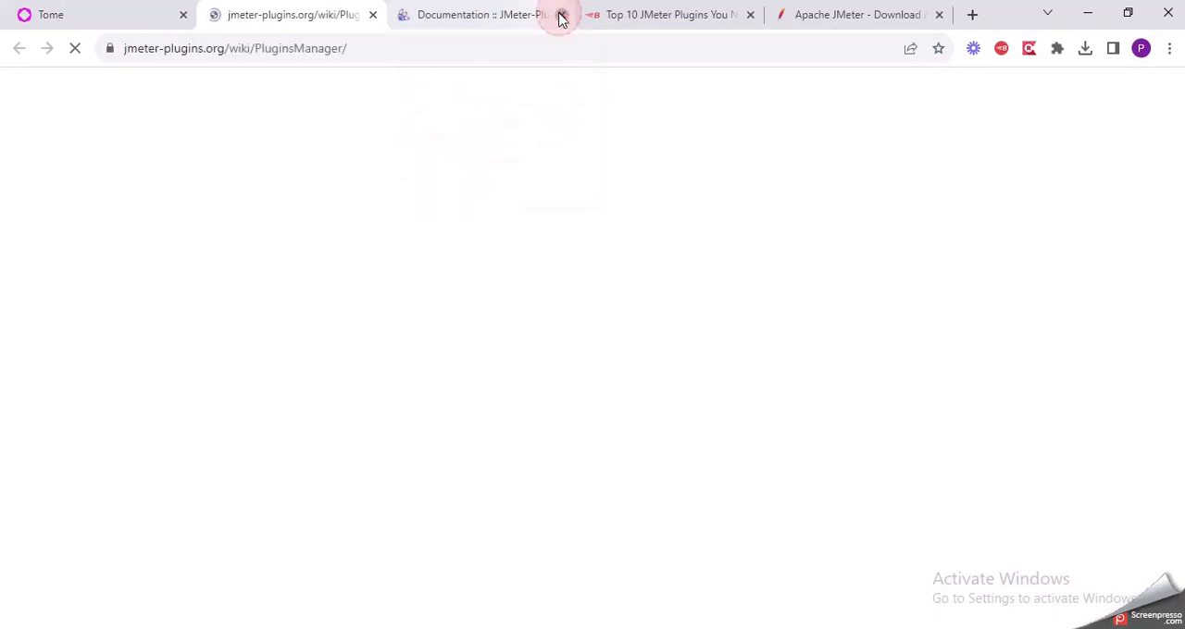
pyautogui.click(561, 14)
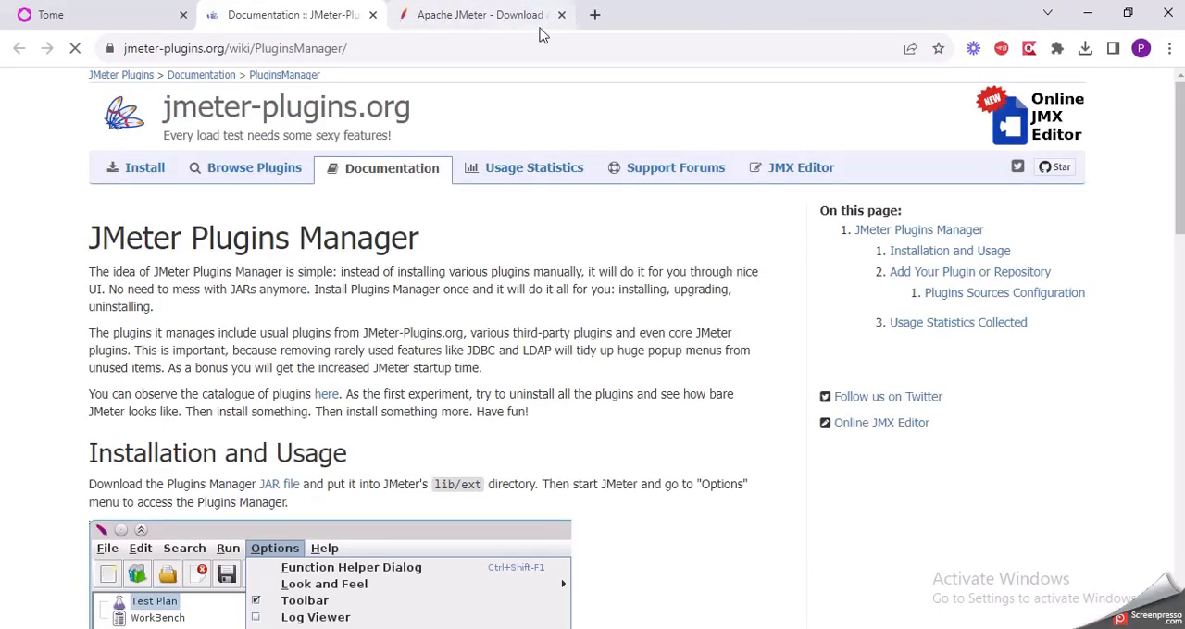
pyautogui.click(561, 15)
pyautogui.click(195, 6)
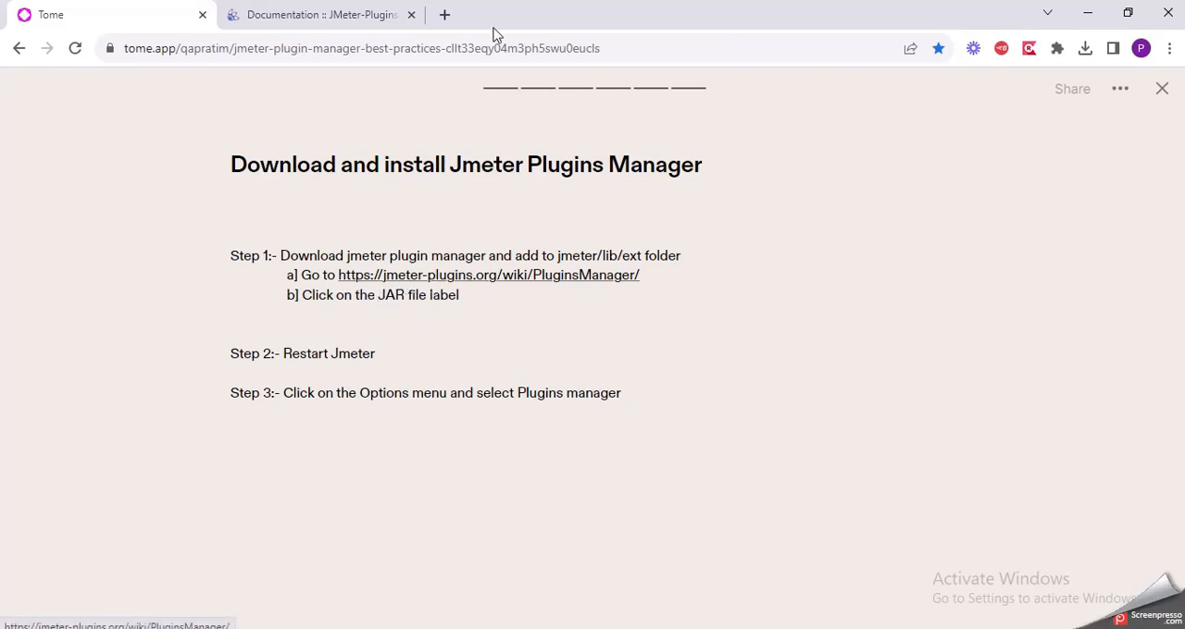
pyautogui.click(382, 11)
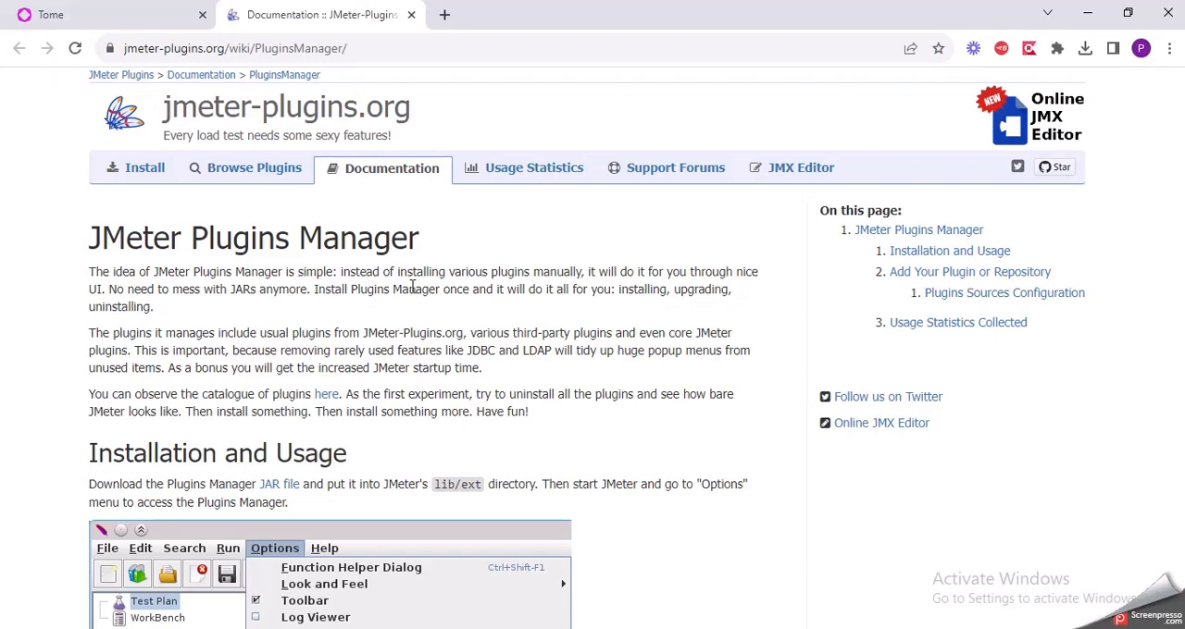
# Step: Download the Plugins Manager JAR file, saving jmeter-plugins-manager-1.9 in the lib\ext folder of apache-jmeter-5.6.2 on Local Disk (C:)
pyautogui.scroll(-2, 413, 288)
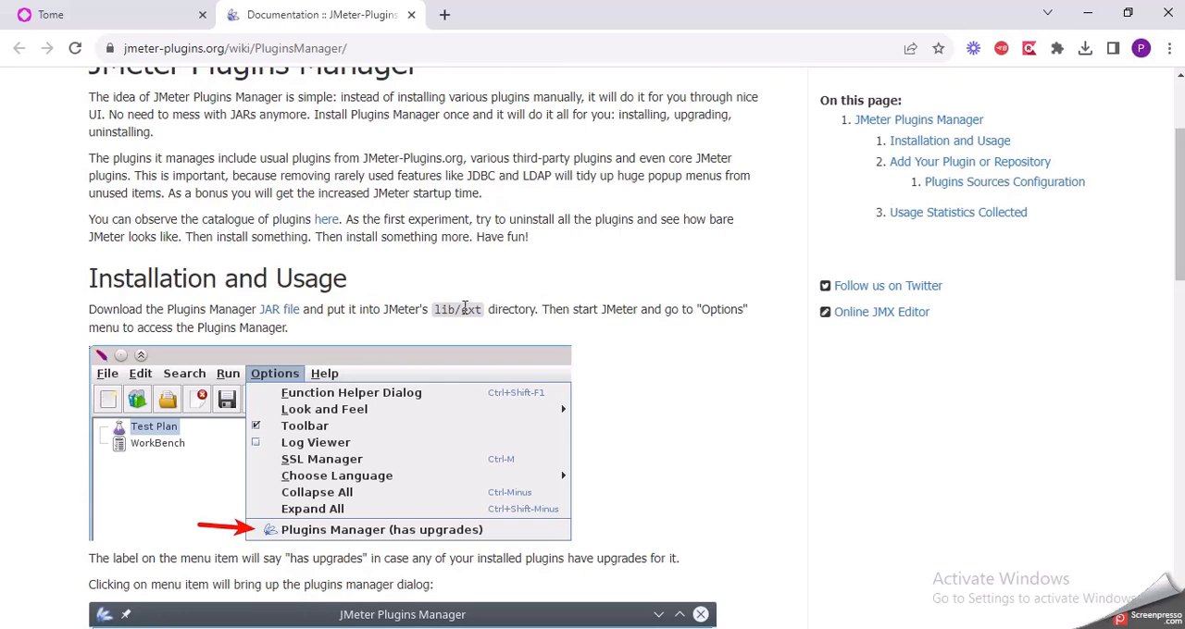
pyautogui.click(293, 313)
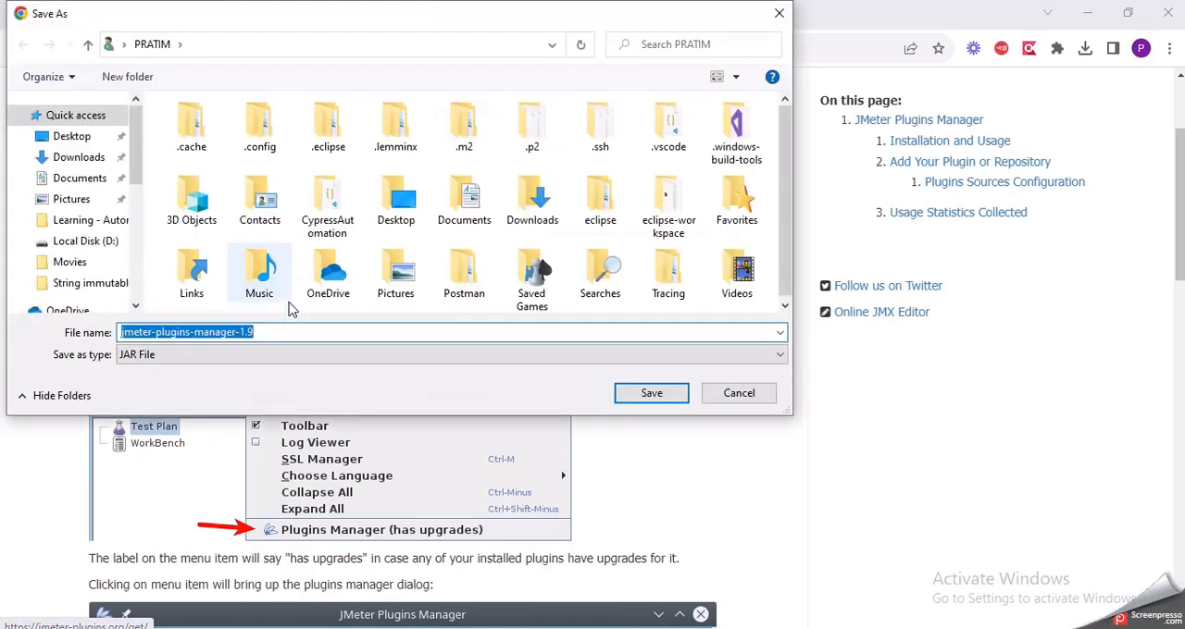
pyautogui.moveTo(414, 26); pyautogui.dragTo(411, 175)
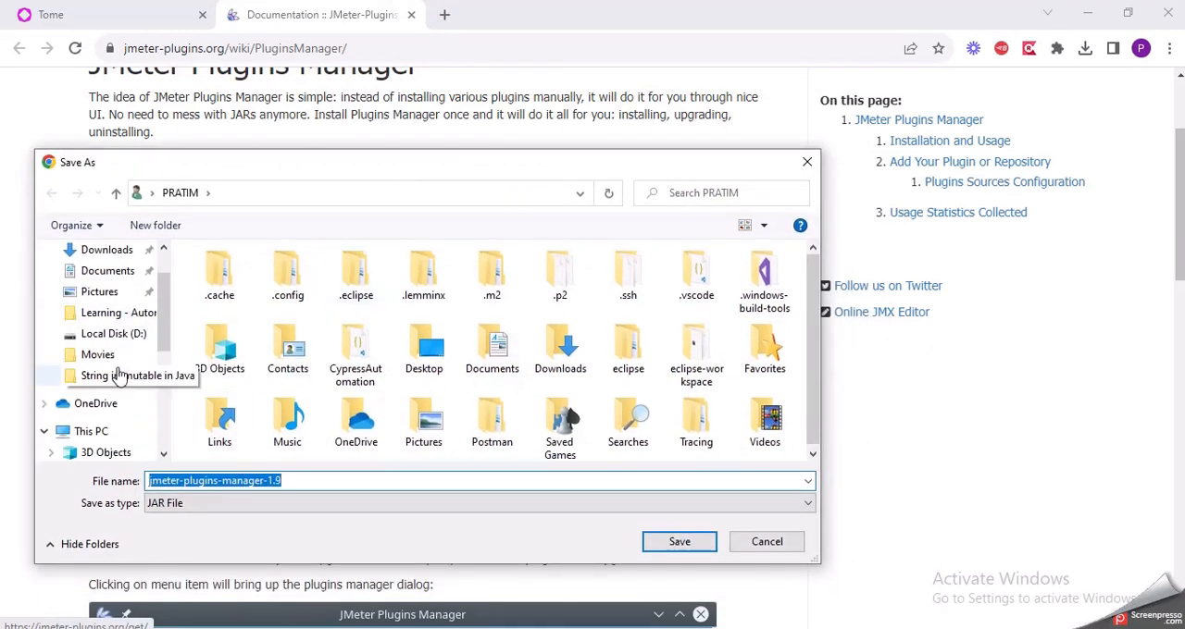
pyautogui.scroll(-4, 134, 445)
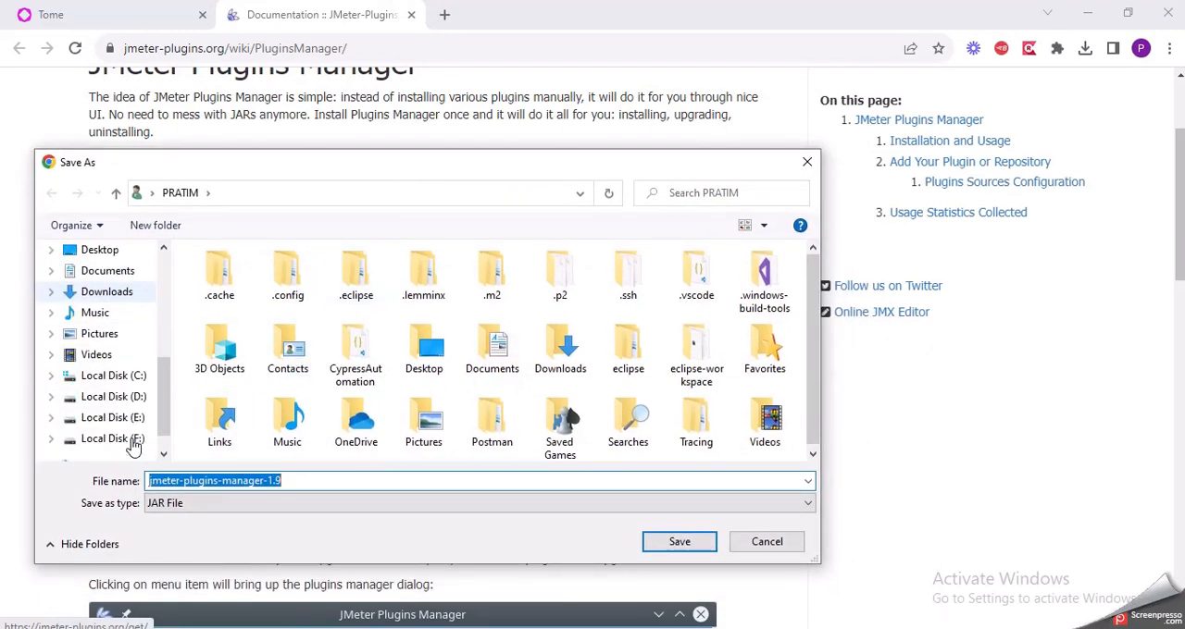
pyautogui.click(129, 376)
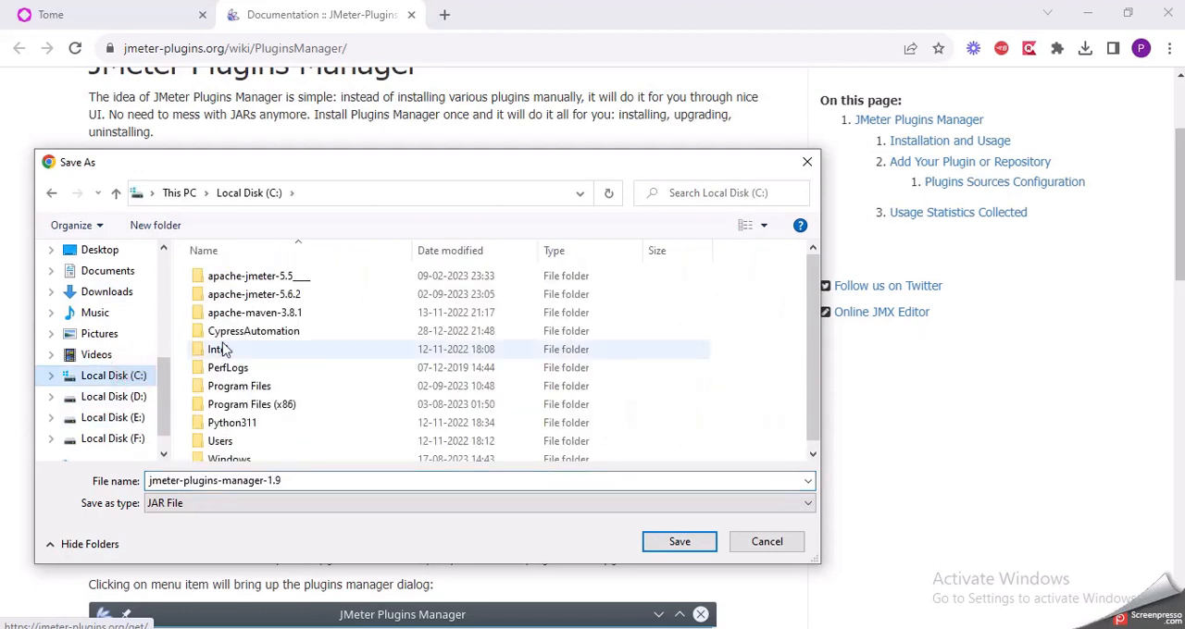
pyautogui.doubleClick(257, 292)
pyautogui.doubleClick(260, 276)
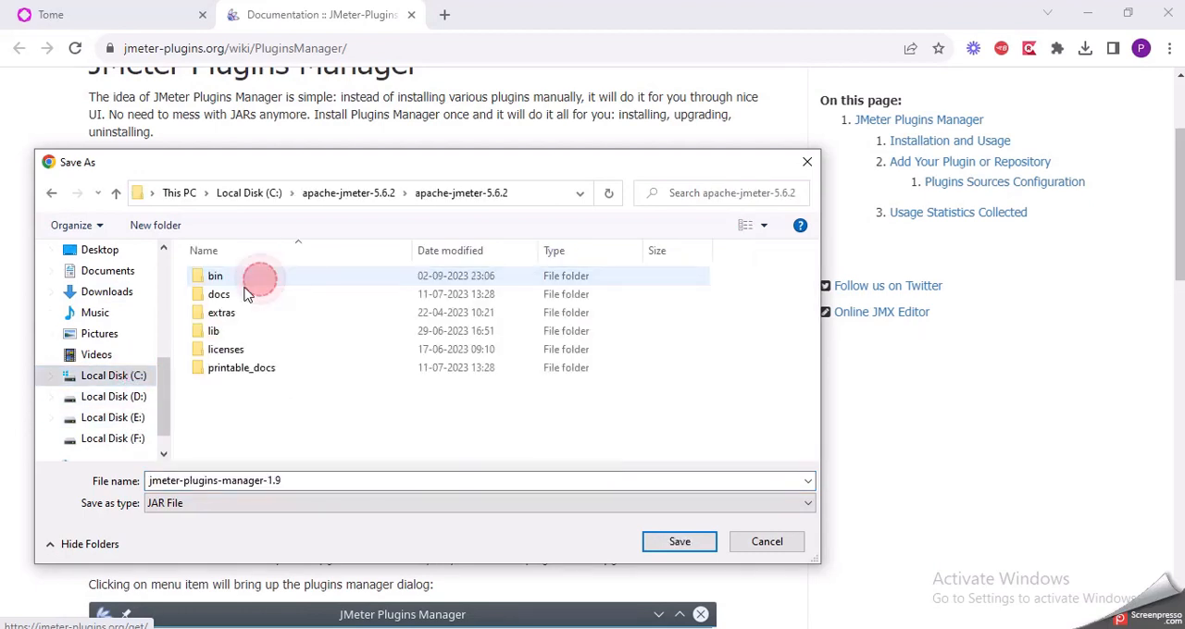
pyautogui.doubleClick(255, 331)
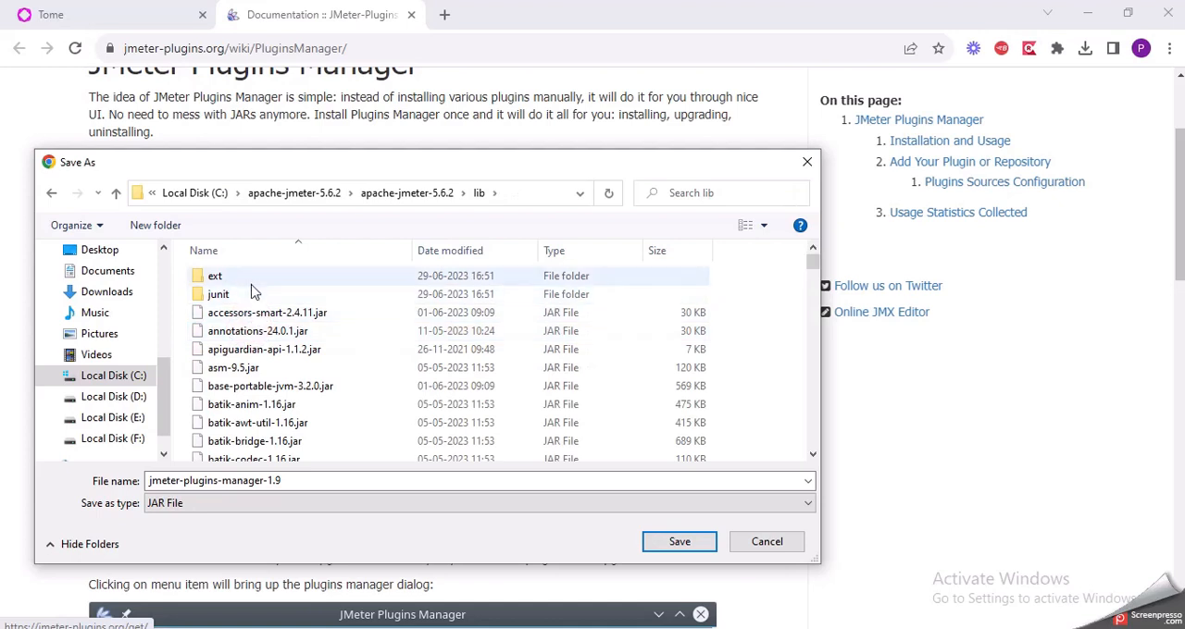
pyautogui.doubleClick(252, 276)
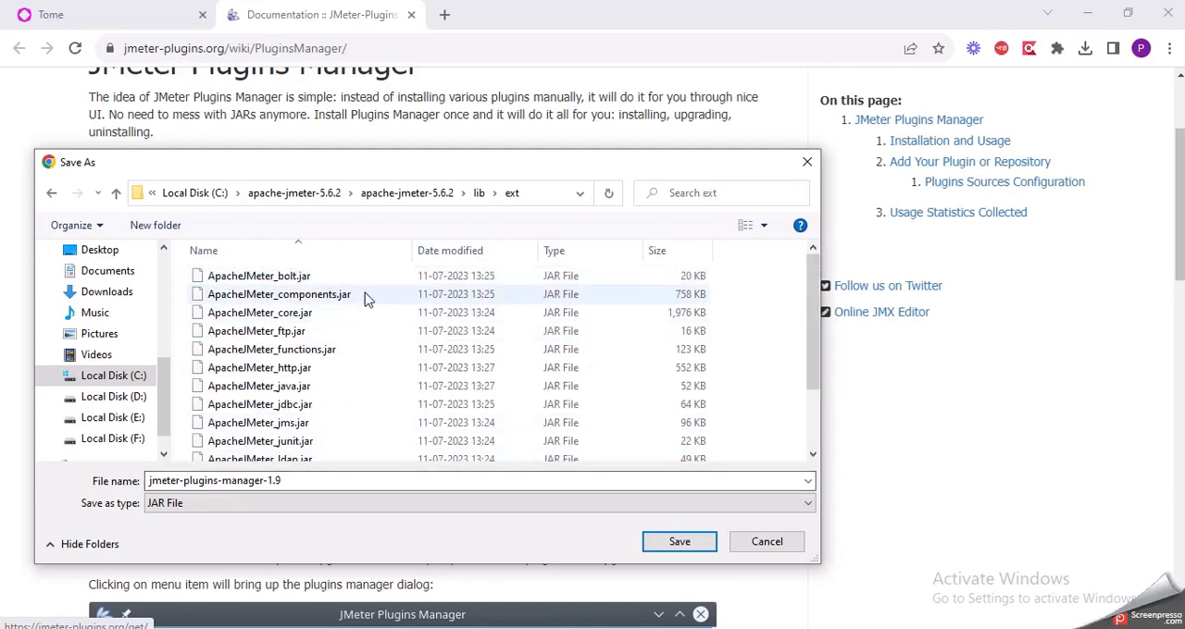
pyautogui.click(703, 546)
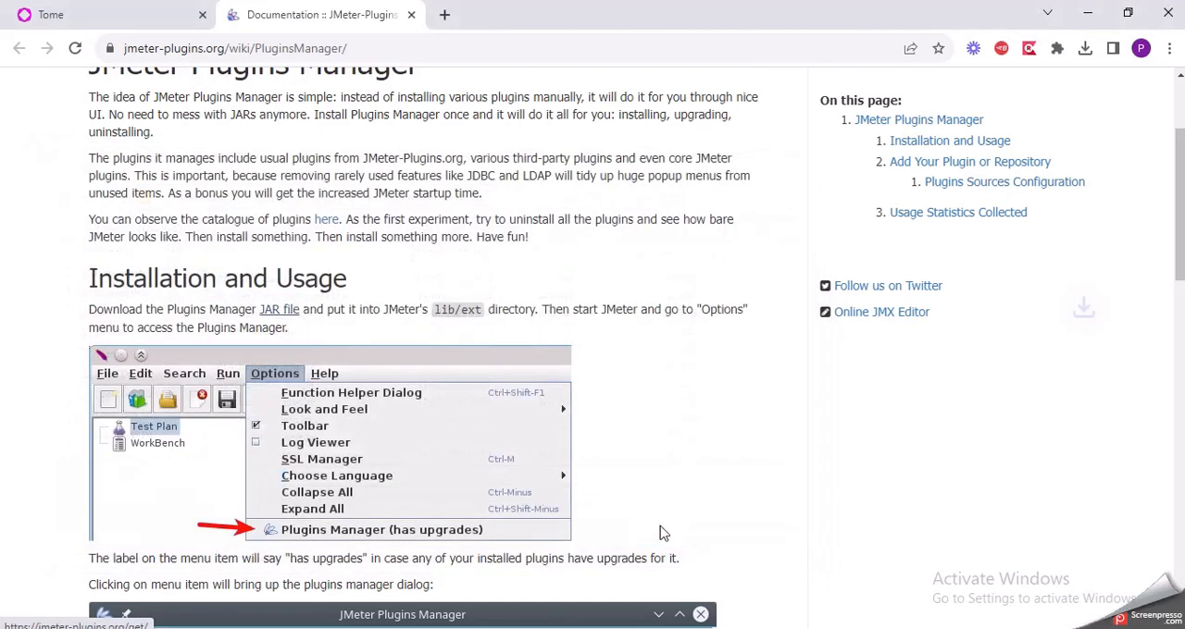
# Step: Recheck the Plugins Manager installation instructions in Tome, switch to Apache JMeter and close it
pyautogui.click(136, 18)
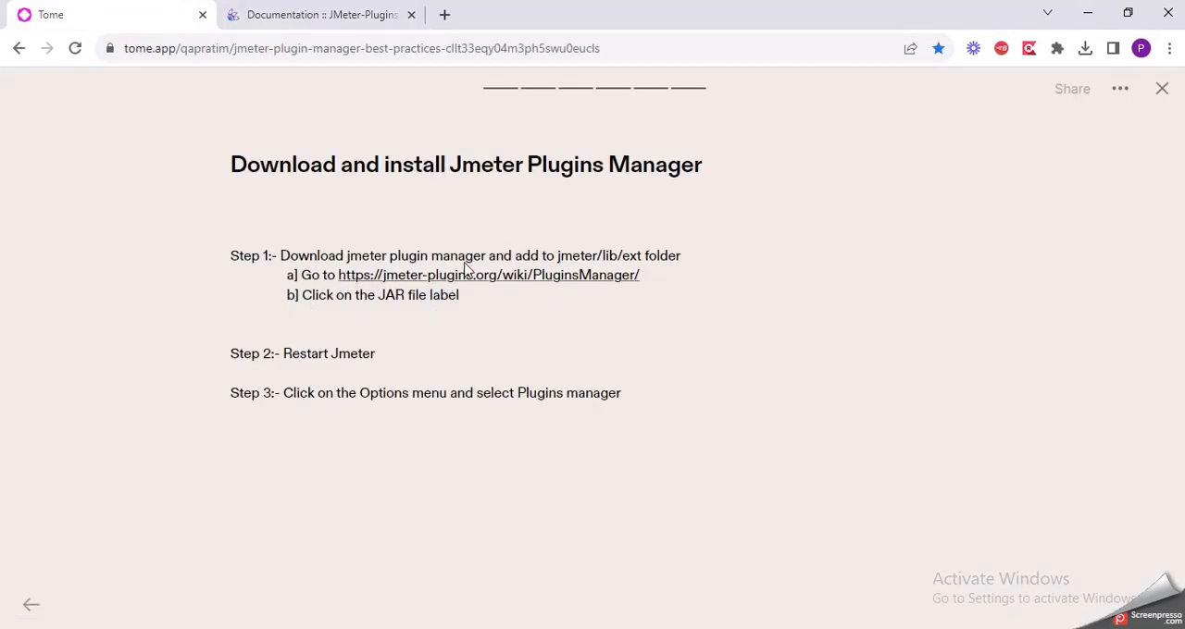
pyautogui.click(441, 280)
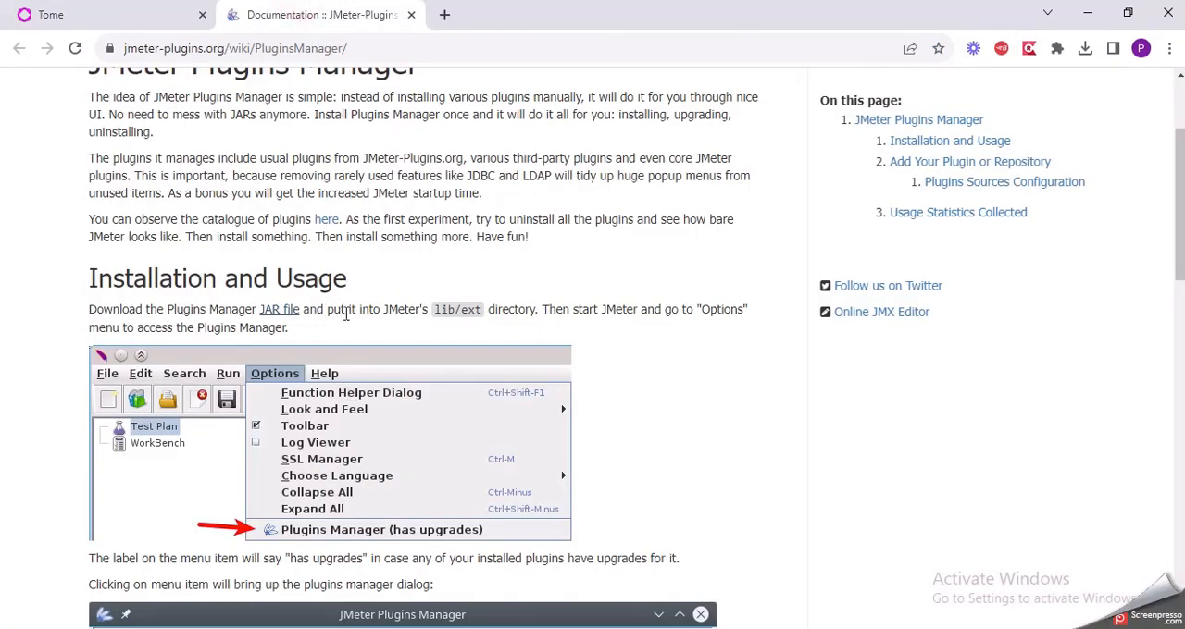
pyautogui.click(169, 13)
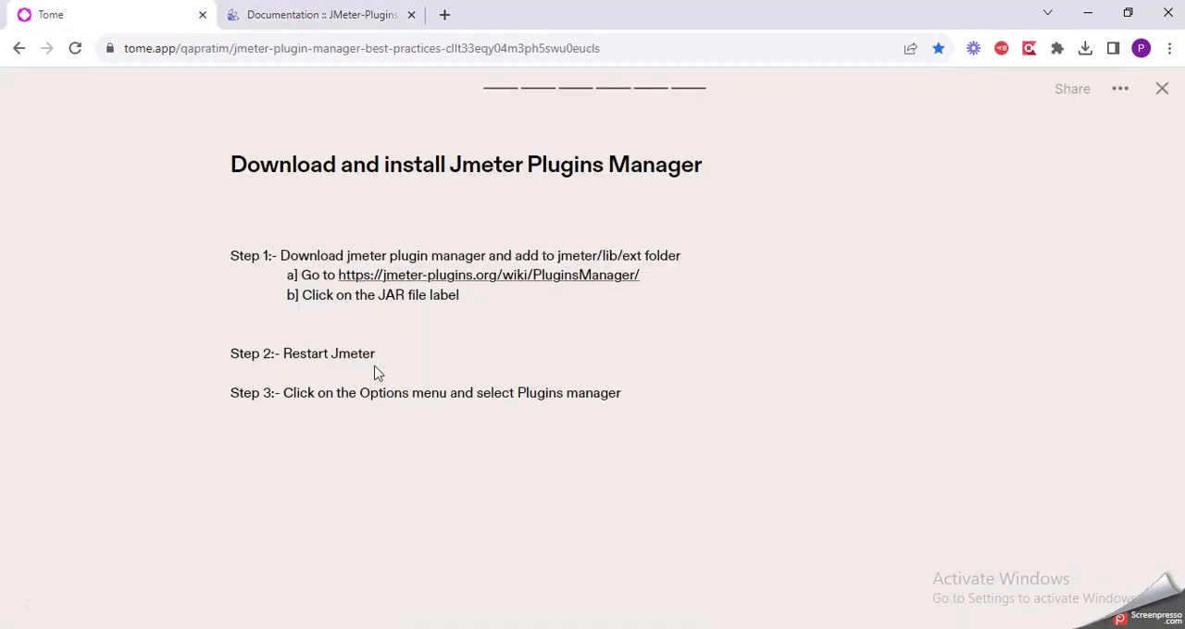
pyautogui.hotkey('alt', 'Tab')
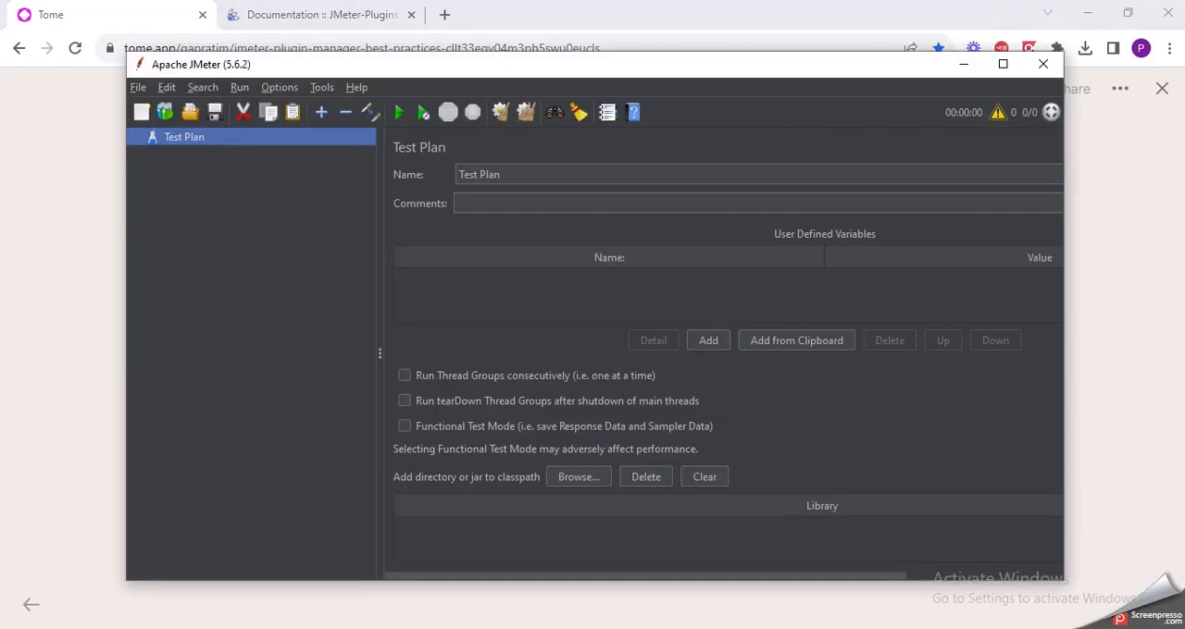
pyautogui.click(1044, 66)
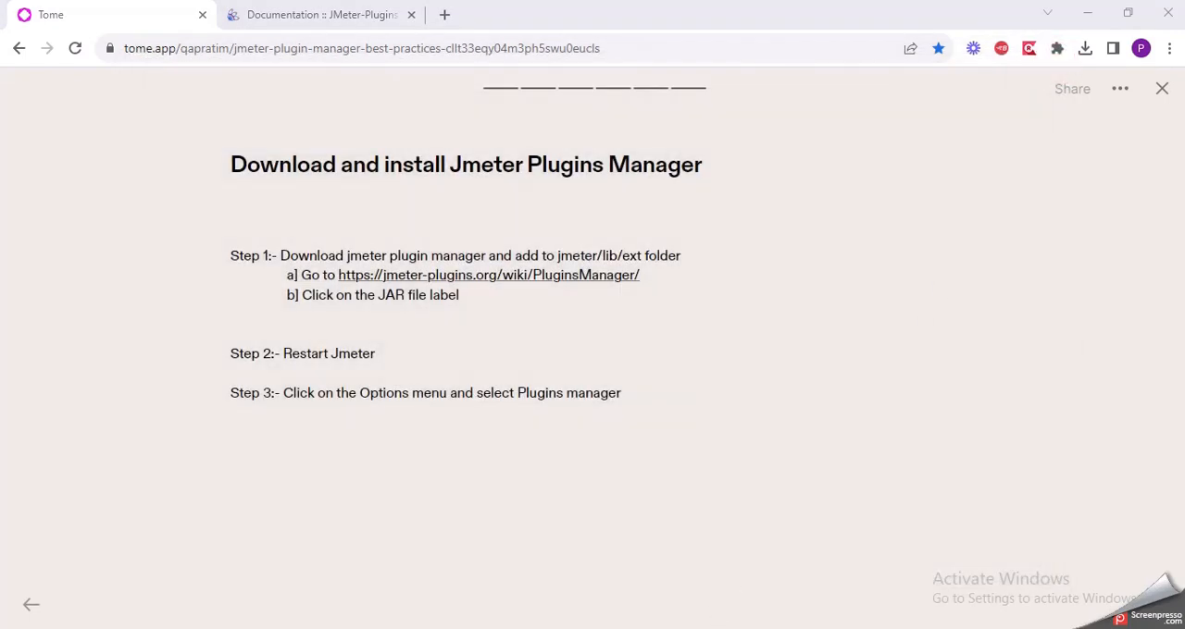
# Step: Switch to File Explorer, relaunch JMeter from the jmeter Windows Batch File in the apache-jmeter-5.6.2 bin folder and minimize the command console
pyautogui.hotkey('alt', 'Tab')
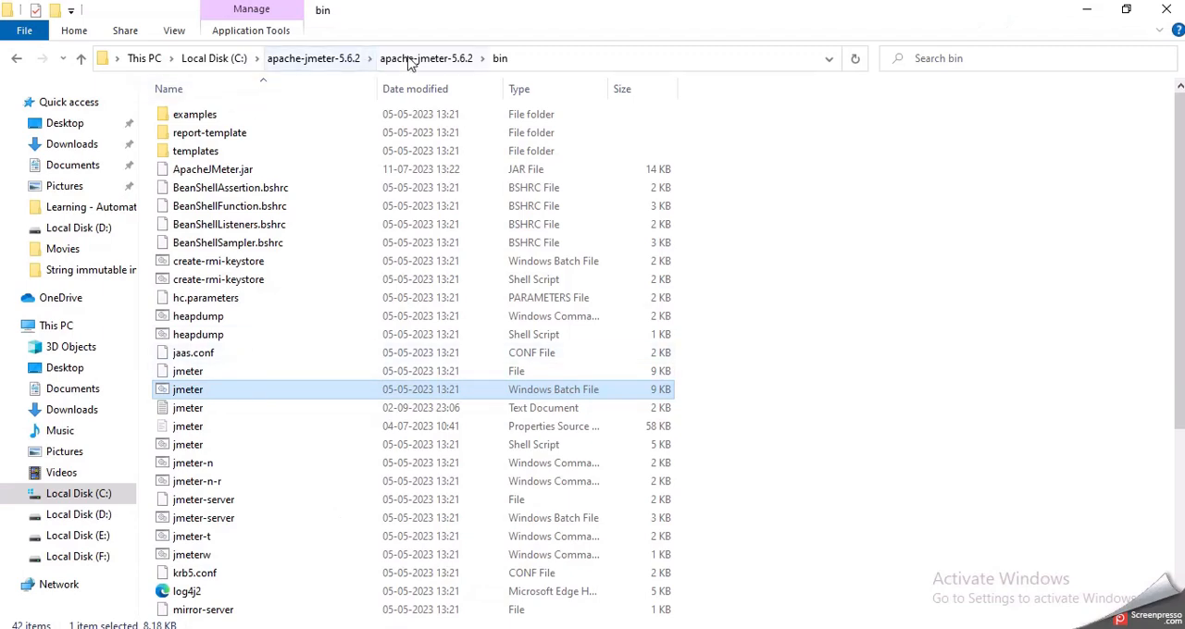
pyautogui.click(410, 63)
pyautogui.doubleClick(243, 118)
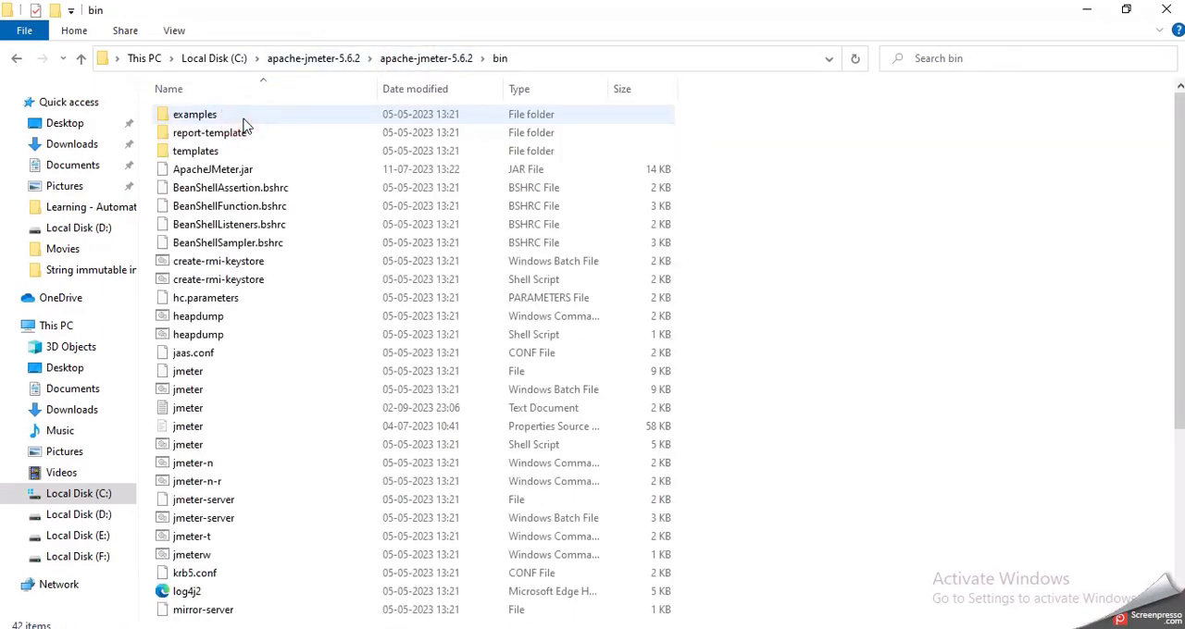
pyautogui.click(229, 392)
pyautogui.doubleClick(205, 393)
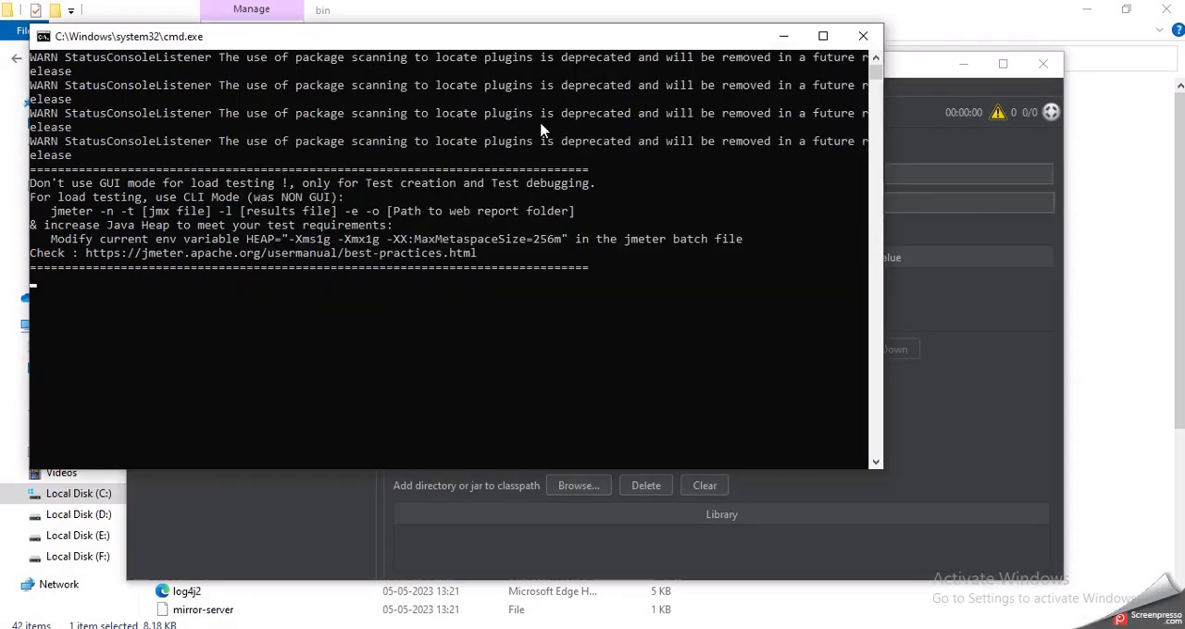
pyautogui.click(784, 36)
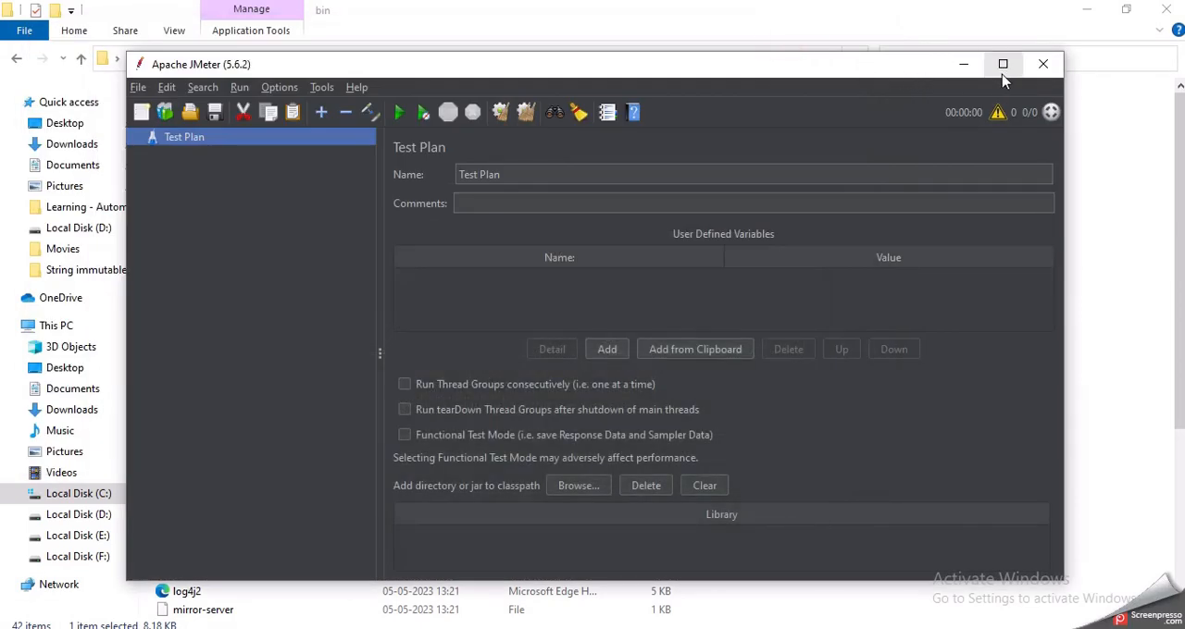
# Step: Maximize the JMeter window and check its tools and options commands for a Plugins Manager entry
pyautogui.click(1003, 67)
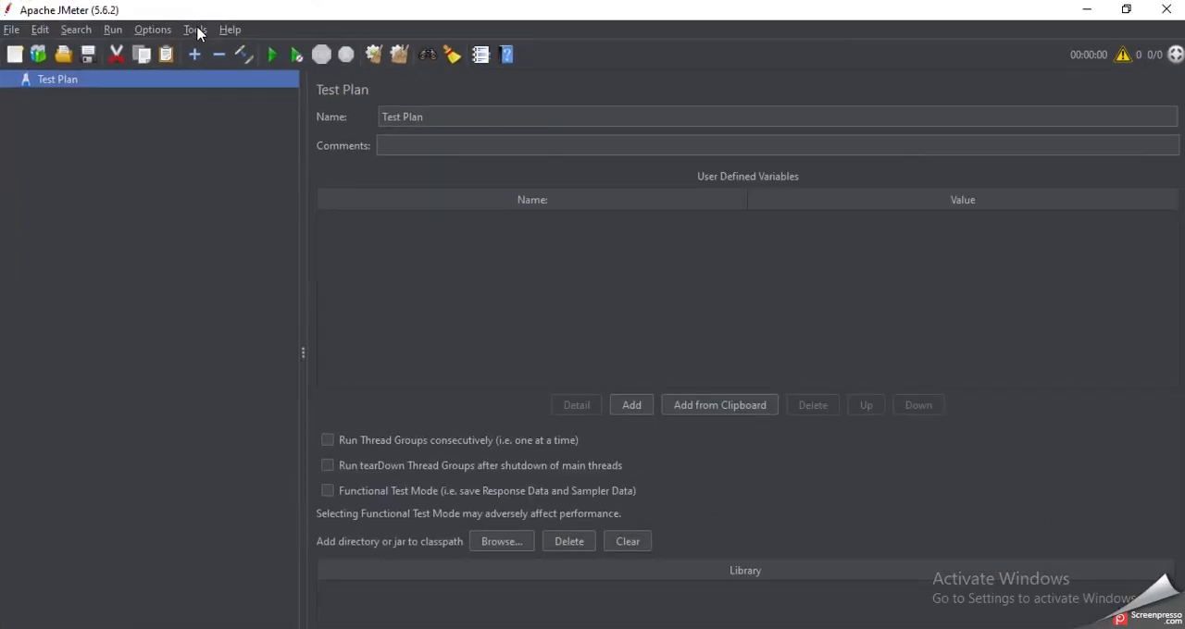
pyautogui.click(195, 30)
pyautogui.moveTo(165, 33)
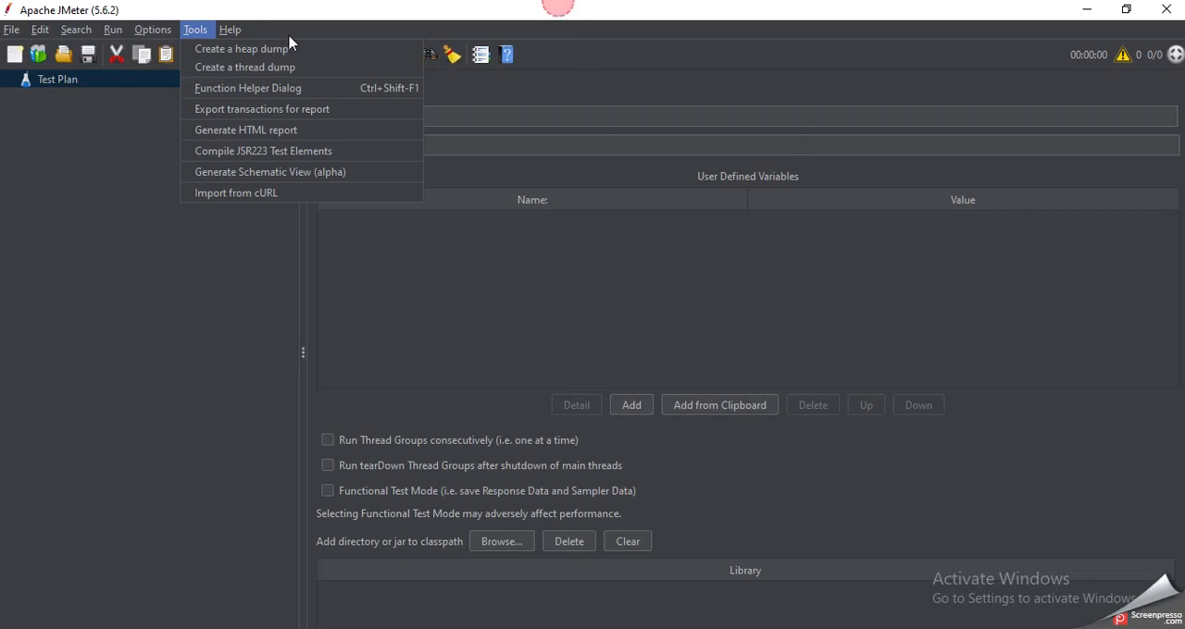
pyautogui.click(146, 32)
pyautogui.click(146, 33)
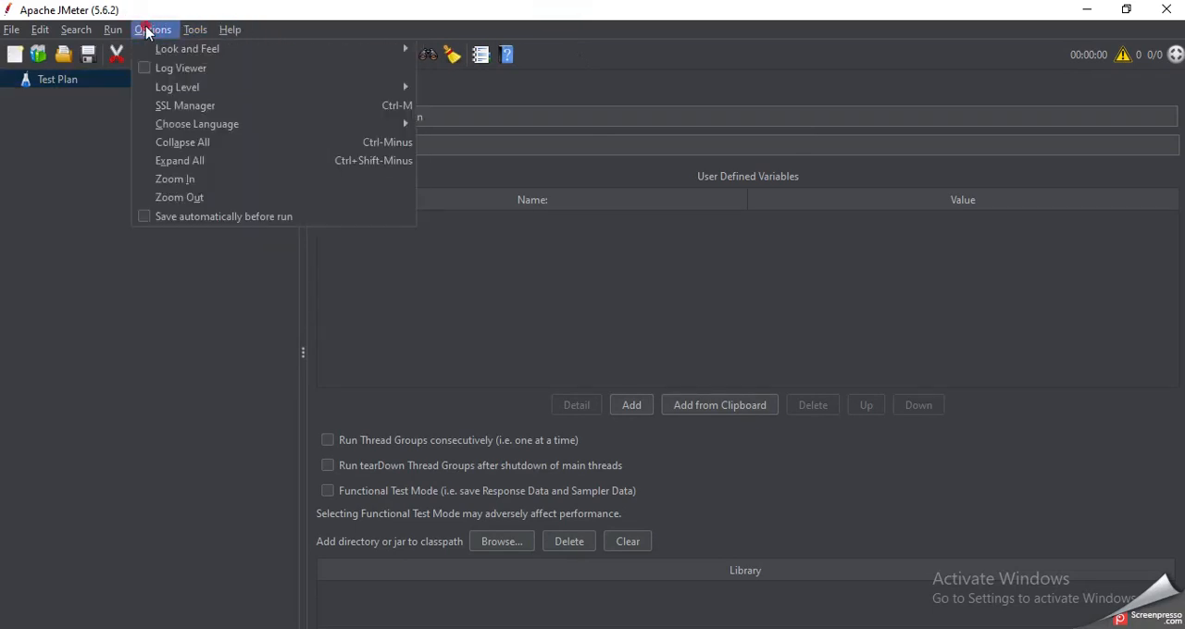
pyautogui.moveTo(156, 34)
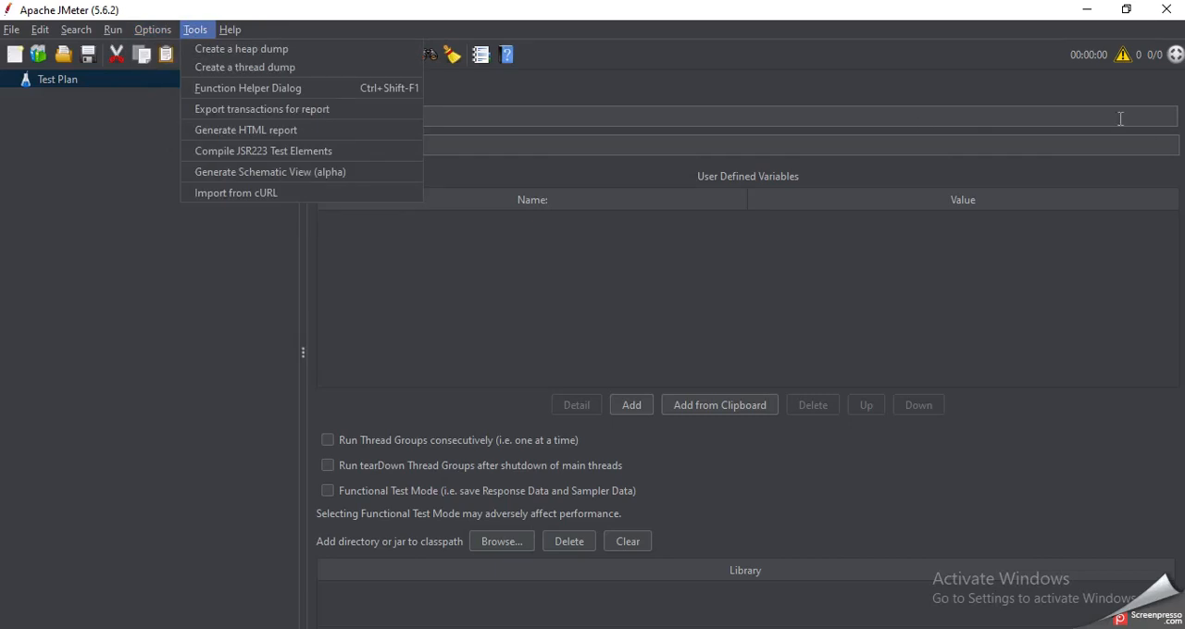
pyautogui.click(186, 310)
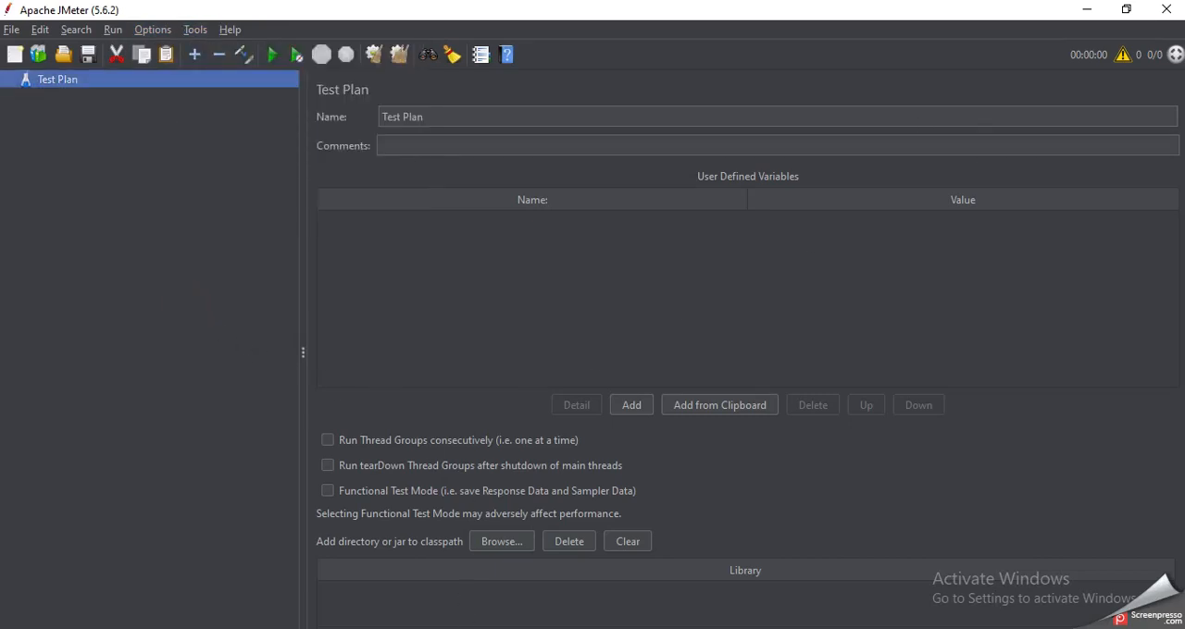
# Step: Check the command console and the bin folder, return to JMeter and examine all its command lists for the Plugins Manager
pyautogui.hotkey('alt', 'Tab')
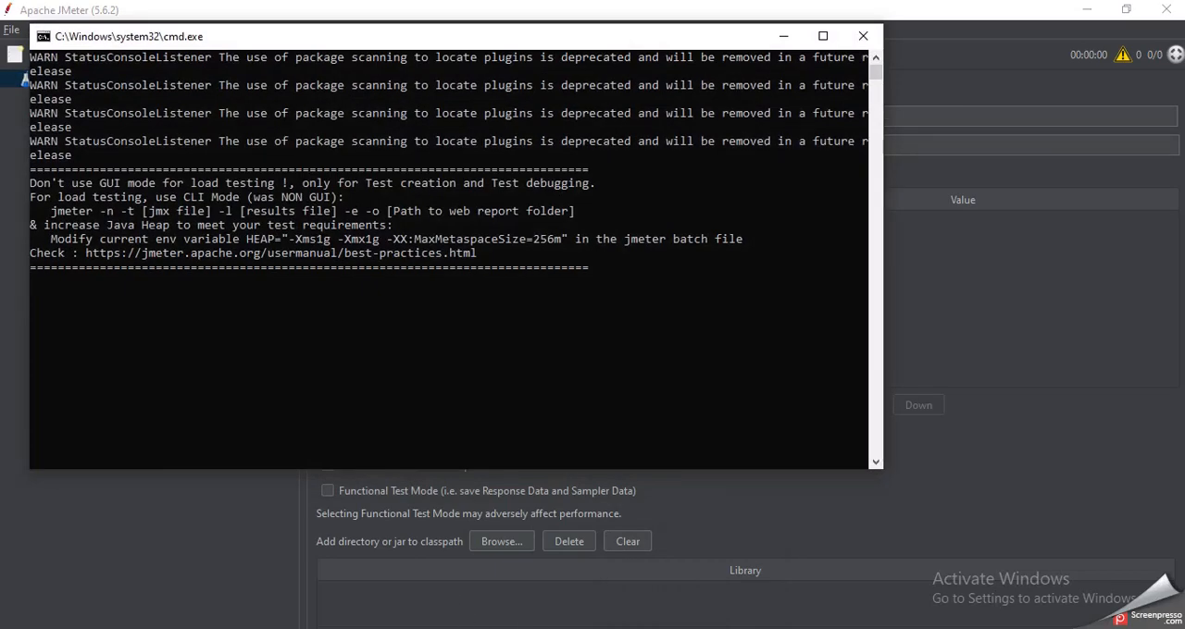
pyautogui.moveTo(398, 628)
pyautogui.click(393, 591)
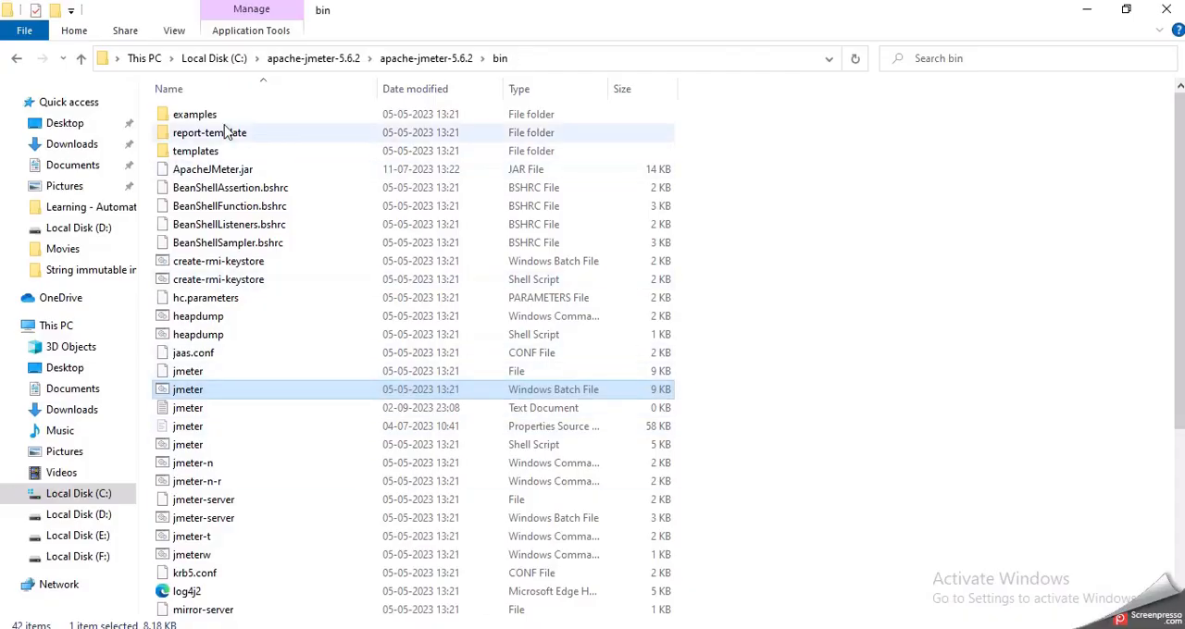
pyautogui.click(749, 628)
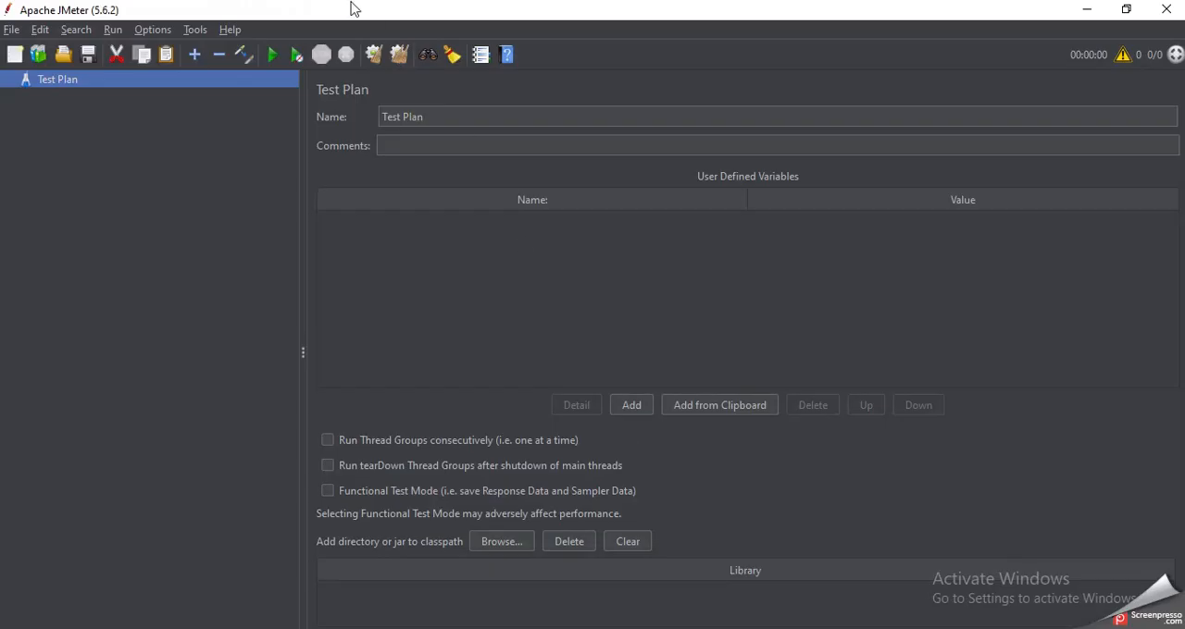
pyautogui.click(232, 29)
pyautogui.moveTo(189, 33)
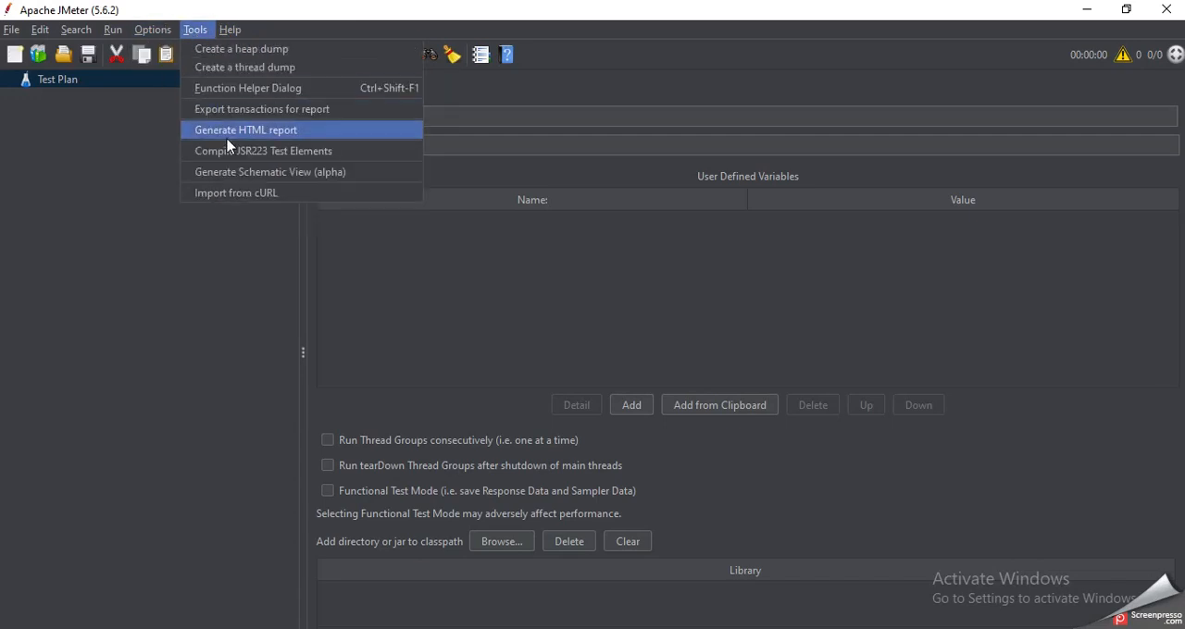
pyautogui.moveTo(134, 29)
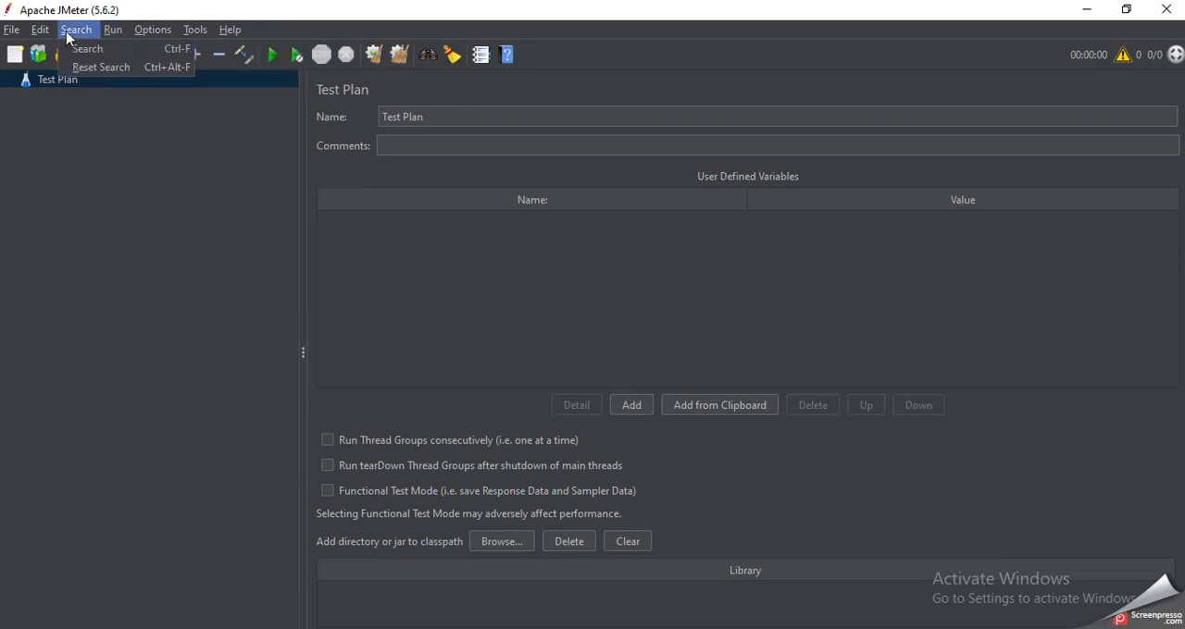
pyautogui.moveTo(15, 35)
pyautogui.moveTo(229, 30)
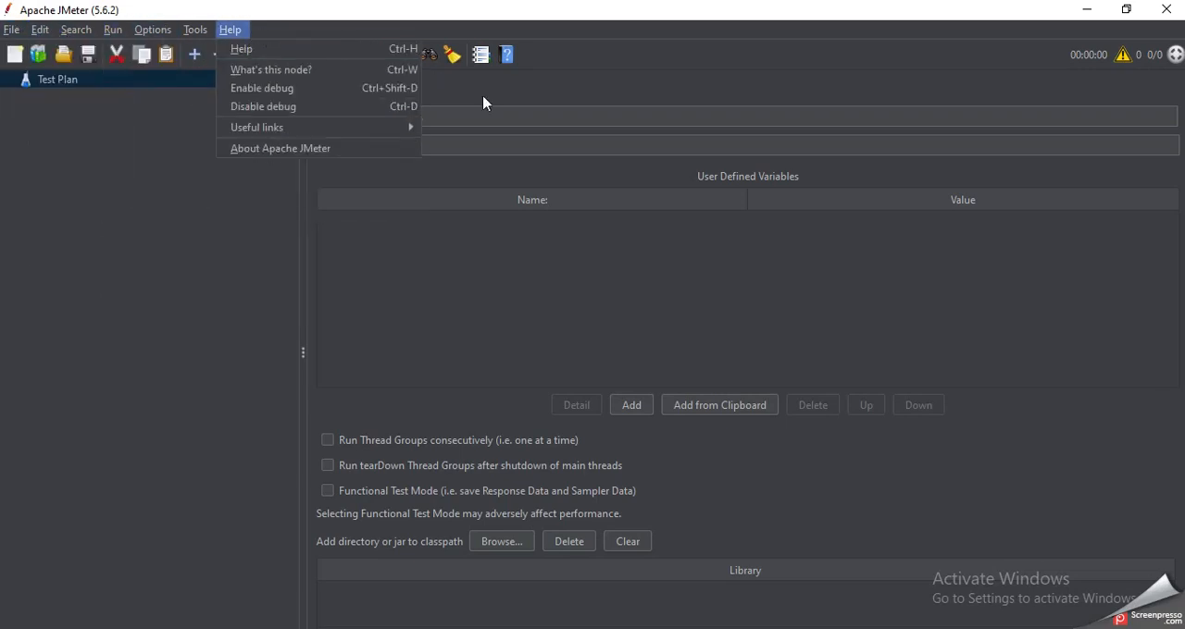
# Step: Close JMeter, relaunch it from the jmeter Windows Batch File in the bin folder and minimize the command console
pyautogui.click(1178, 8)
pyautogui.click(845, 261)
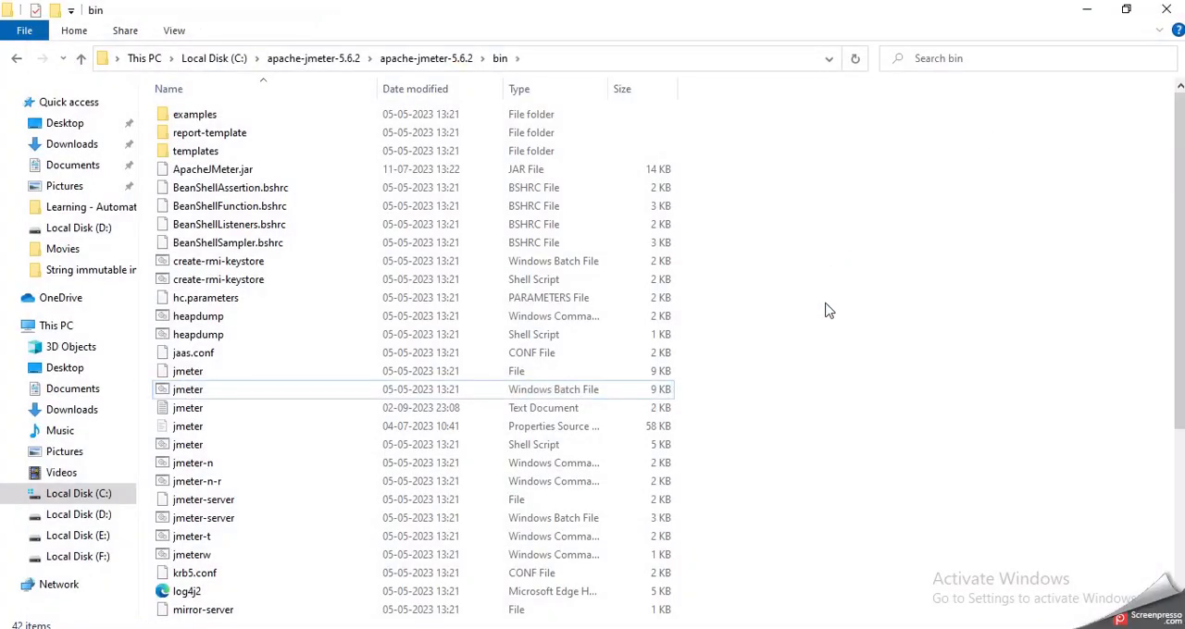
pyautogui.doubleClick(237, 390)
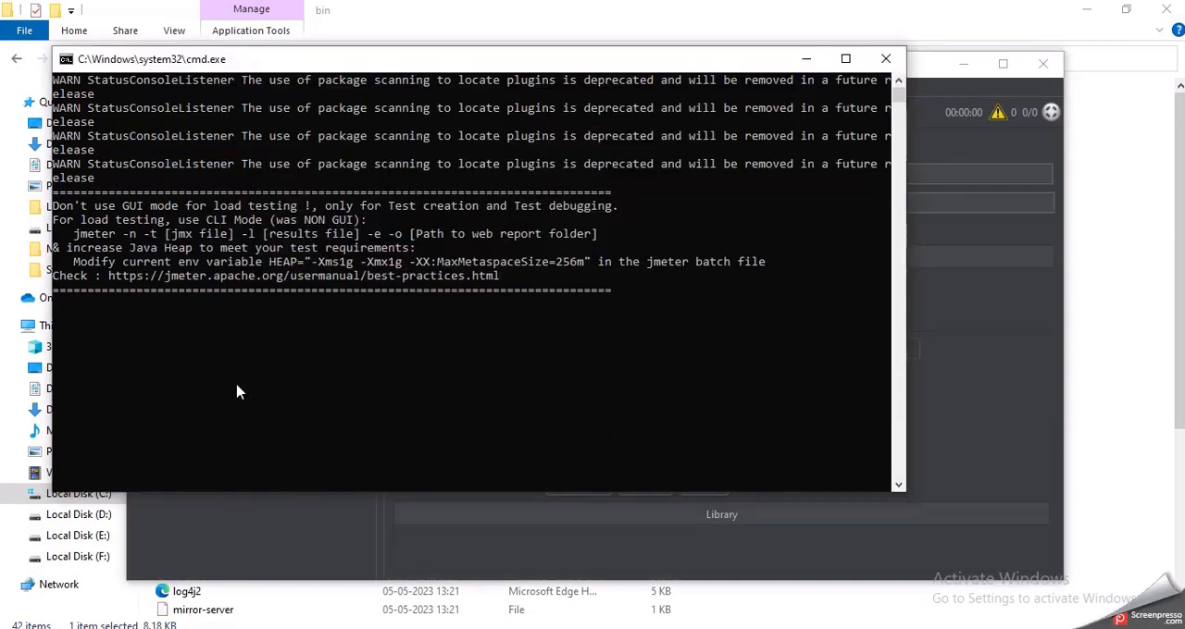
pyautogui.click(807, 58)
# Step: View the About Apache JMeter information, close it and recheck the tools and options commands for the Plugins Manager
pyautogui.click(358, 88)
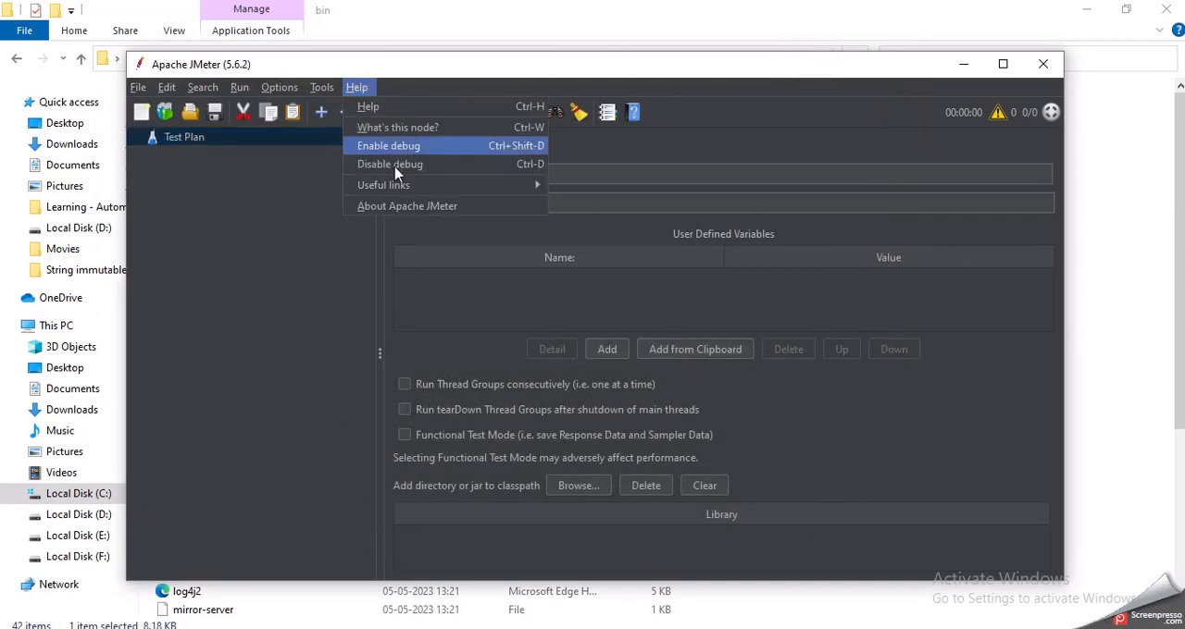
pyautogui.click(416, 206)
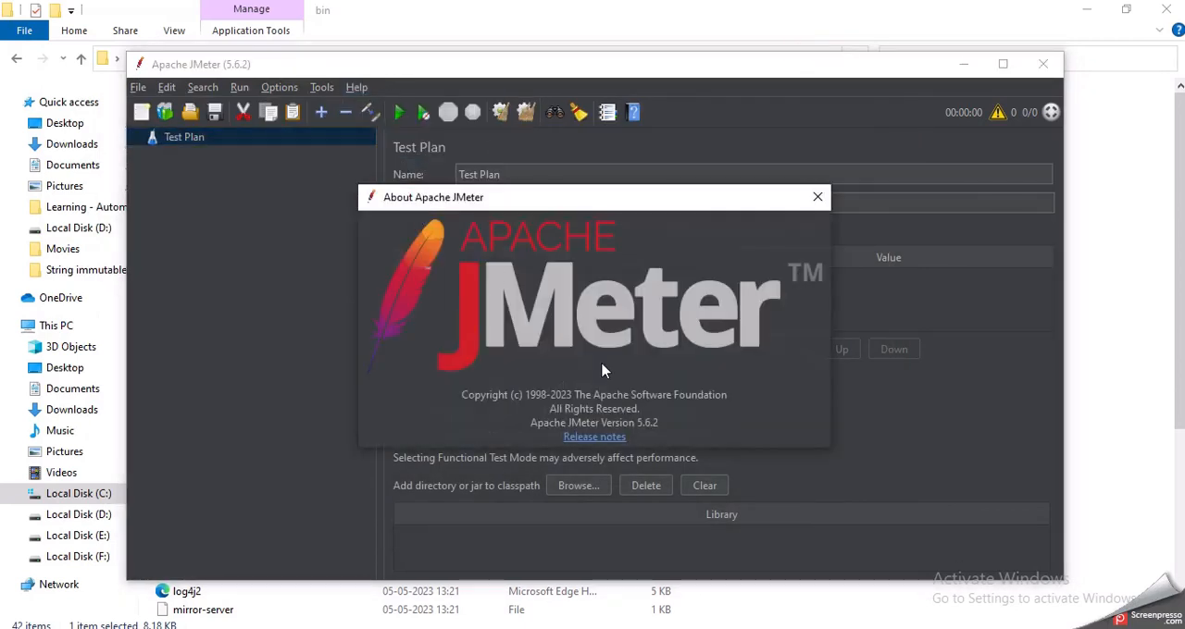
pyautogui.click(818, 197)
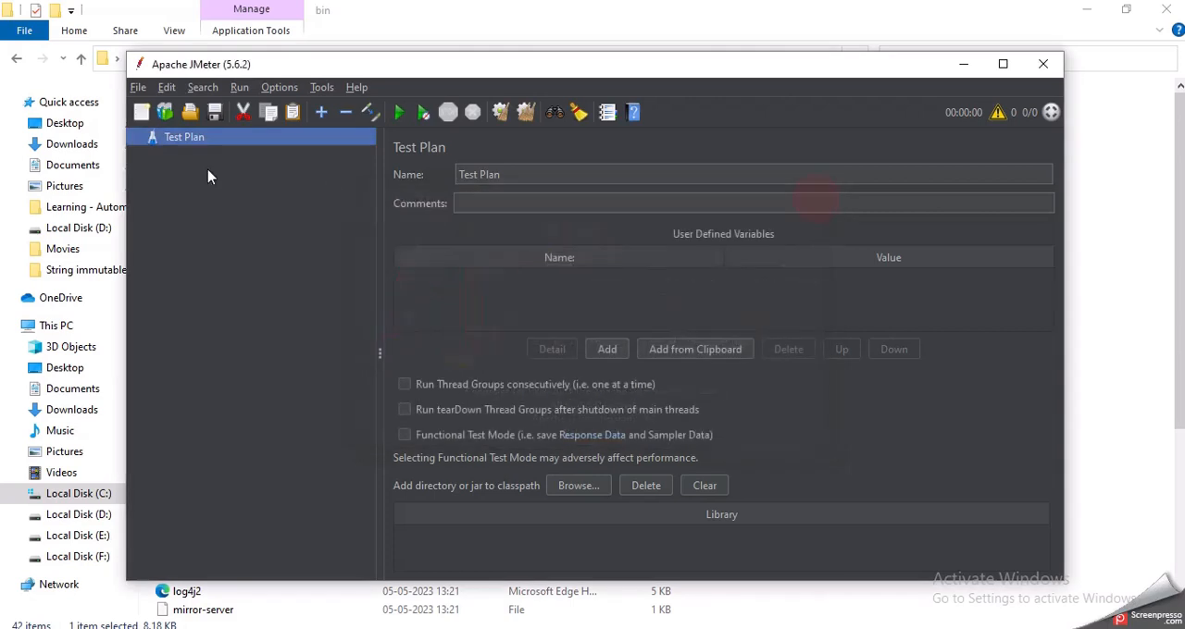
pyautogui.click(316, 89)
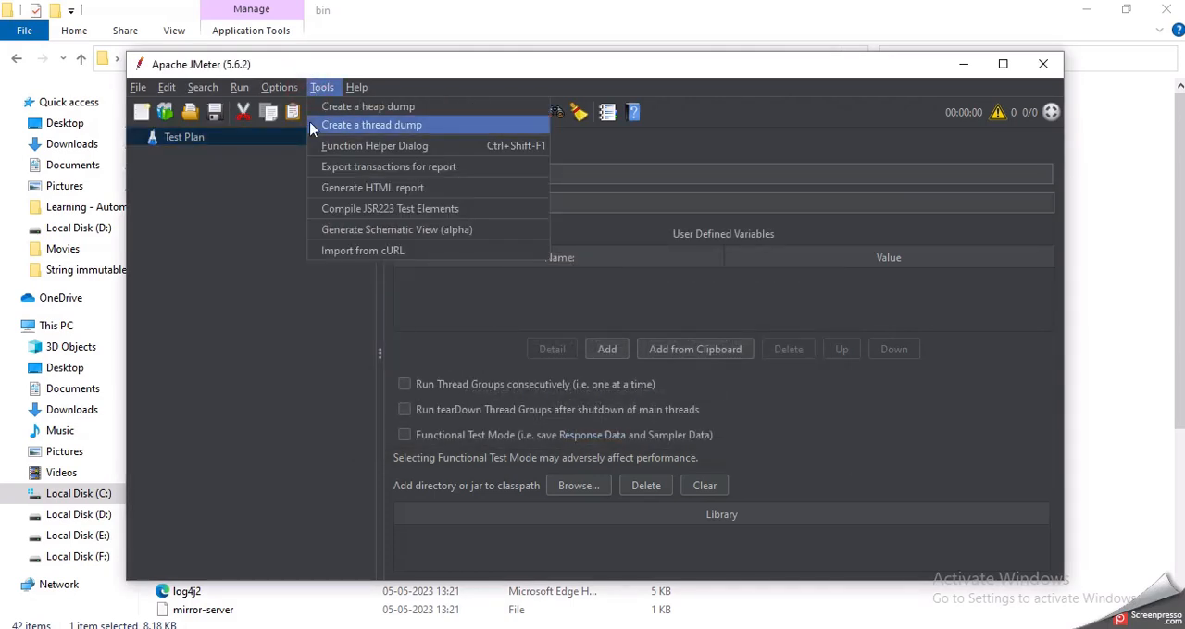
pyautogui.click(279, 89)
pyautogui.click(279, 90)
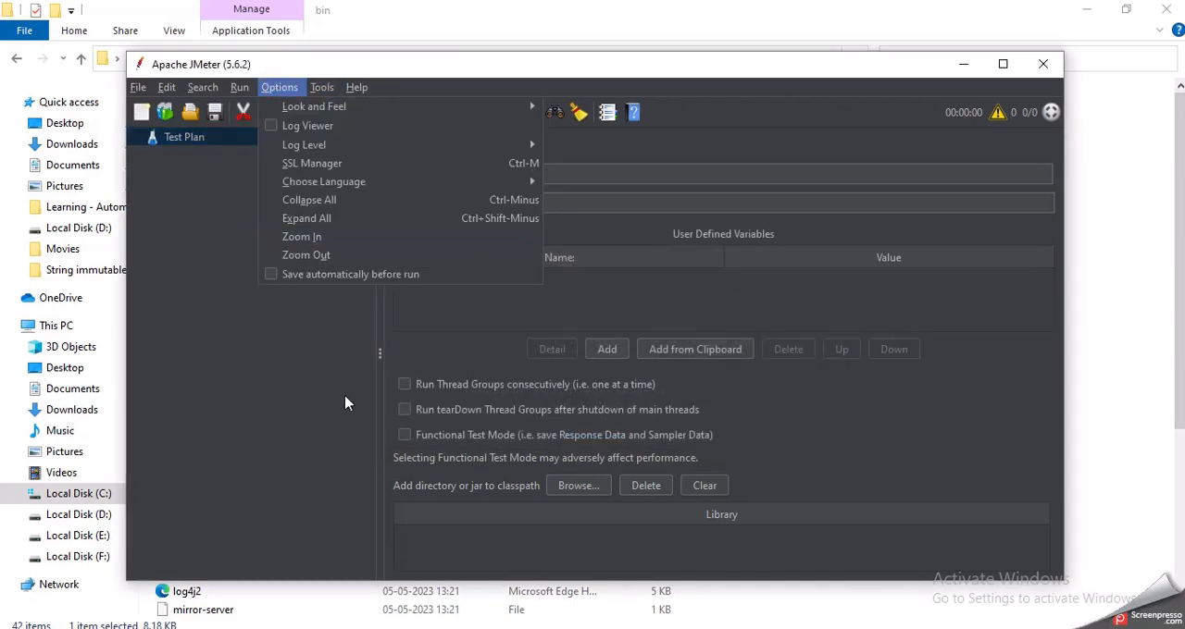
# Step: Switch to Chrome and reread the Installation and Usage section of the JMeter Plugins Manager page
pyautogui.click(507, 628)
pyautogui.click(312, 5)
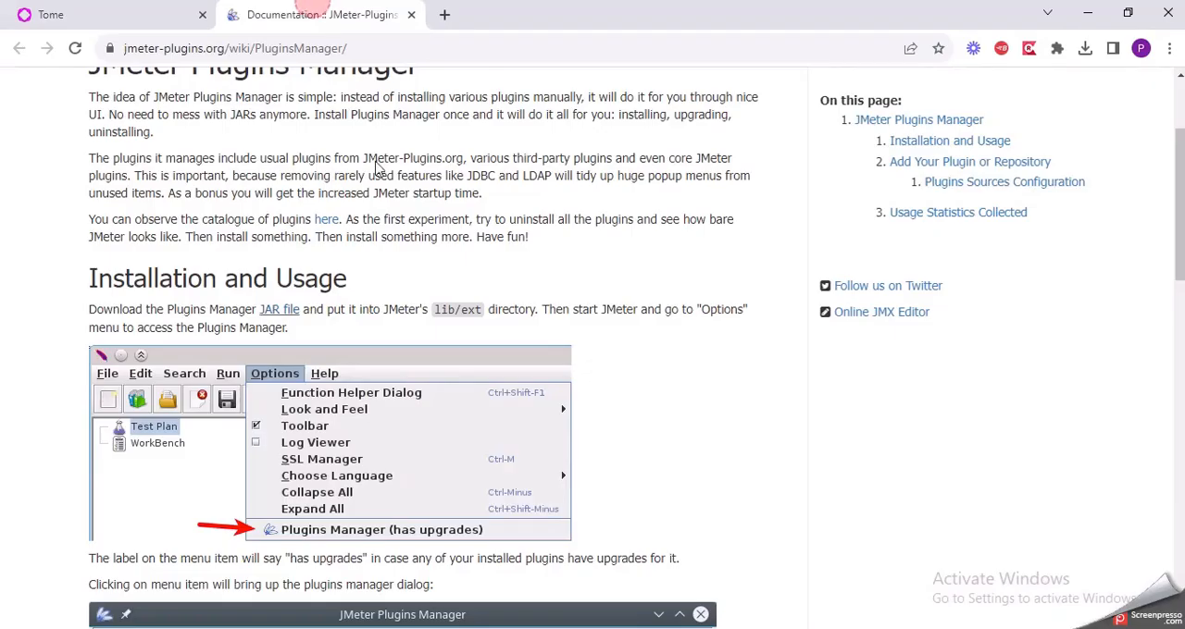
pyautogui.scroll(-4, 405, 307)
pyautogui.scroll(3, 404, 307)
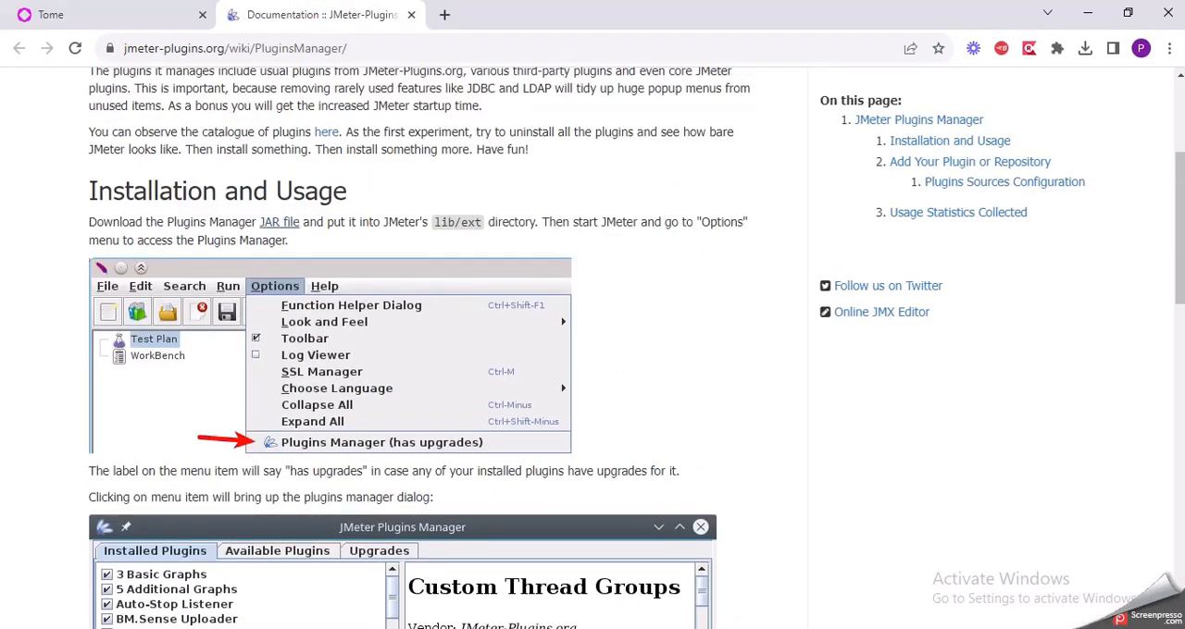
# Step: Switch back to JMeter, compare its options commands with the documentation and close JMeter
pyautogui.click(696, 628)
pyautogui.click(289, 89)
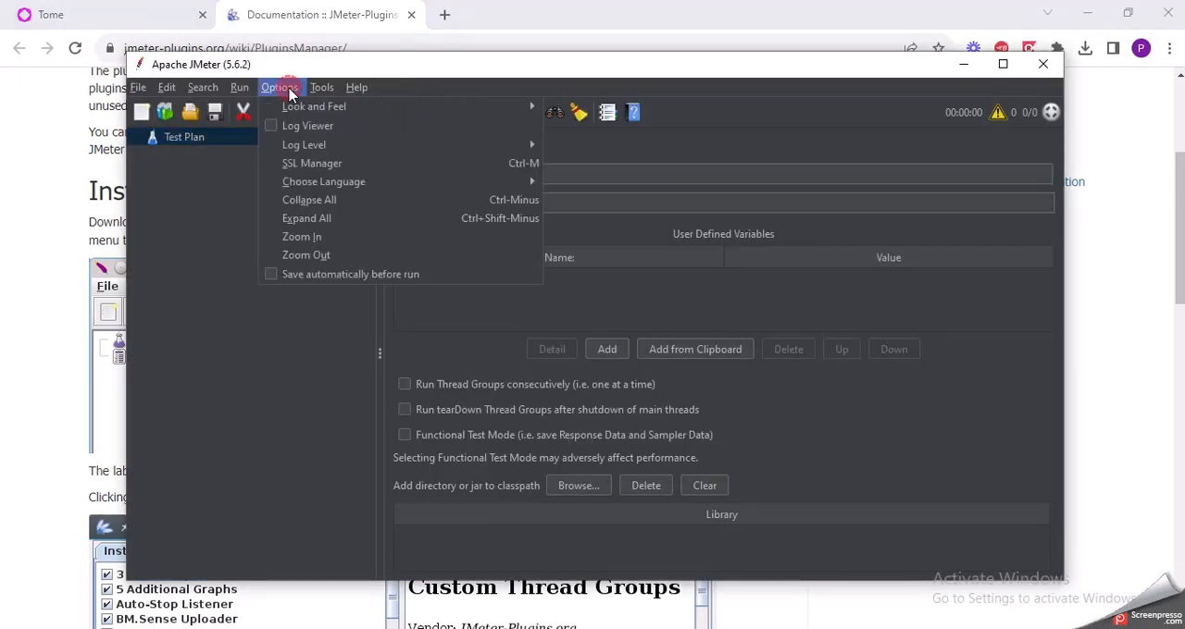
pyautogui.moveTo(313, 111)
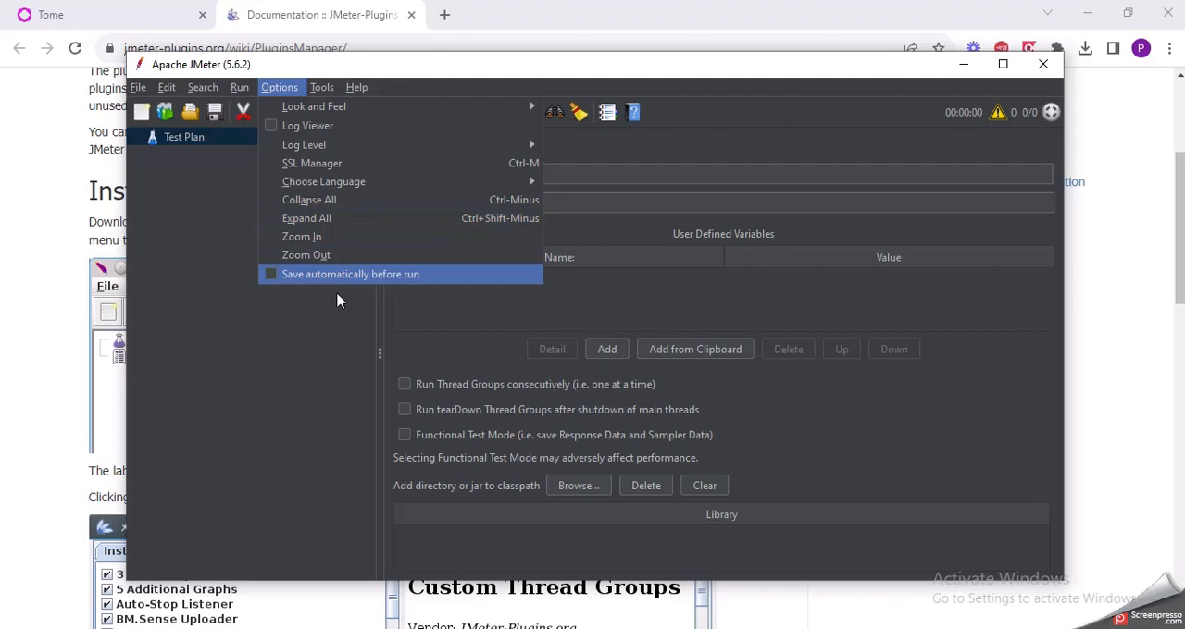
pyautogui.click(324, 347)
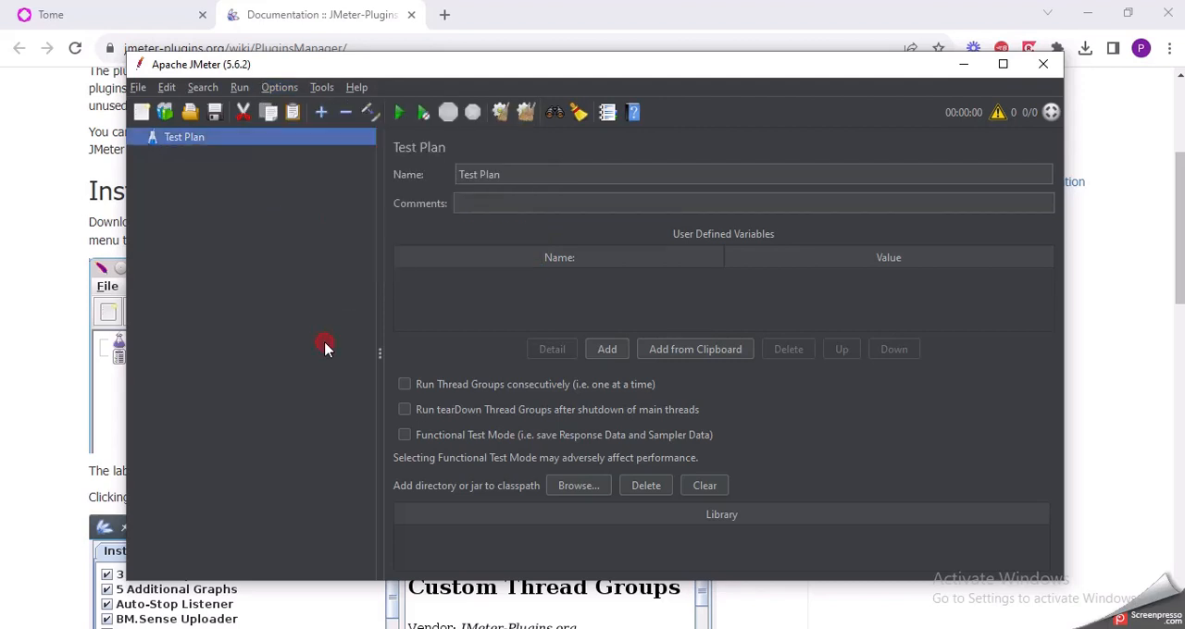
pyautogui.click(1043, 64)
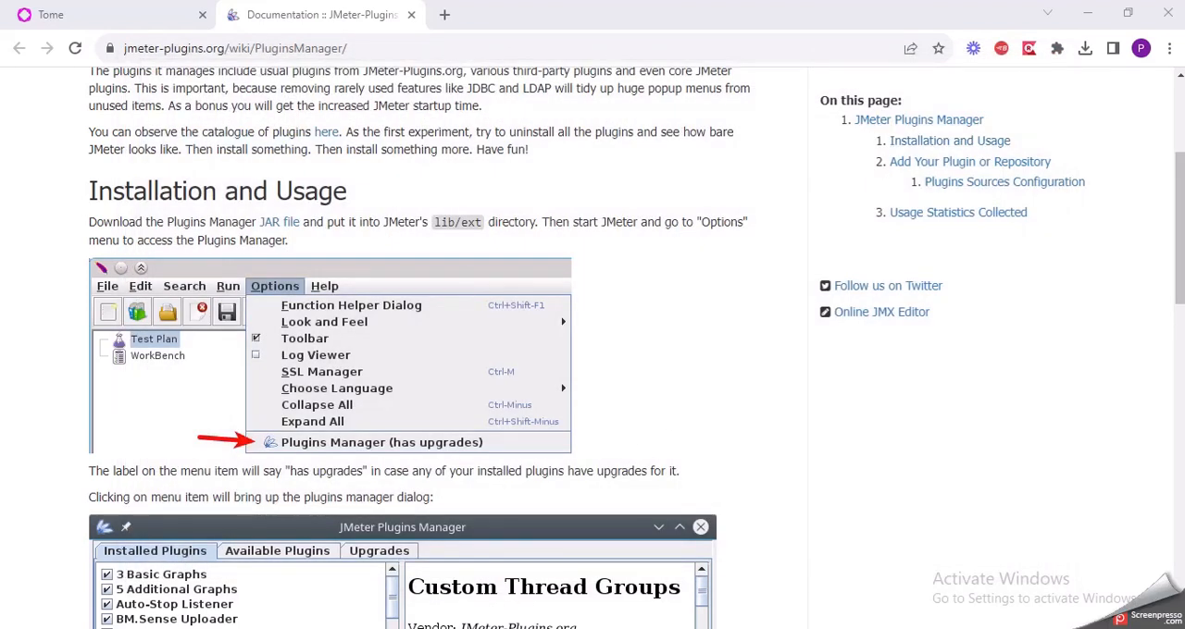
# Step: Switch to File Explorer and open the lib\ext folder of apache-jmeter-5.6.2 to check for the Plugins Manager JAR
pyautogui.click(444, 628)
pyautogui.click(427, 59)
pyautogui.doubleClick(205, 169)
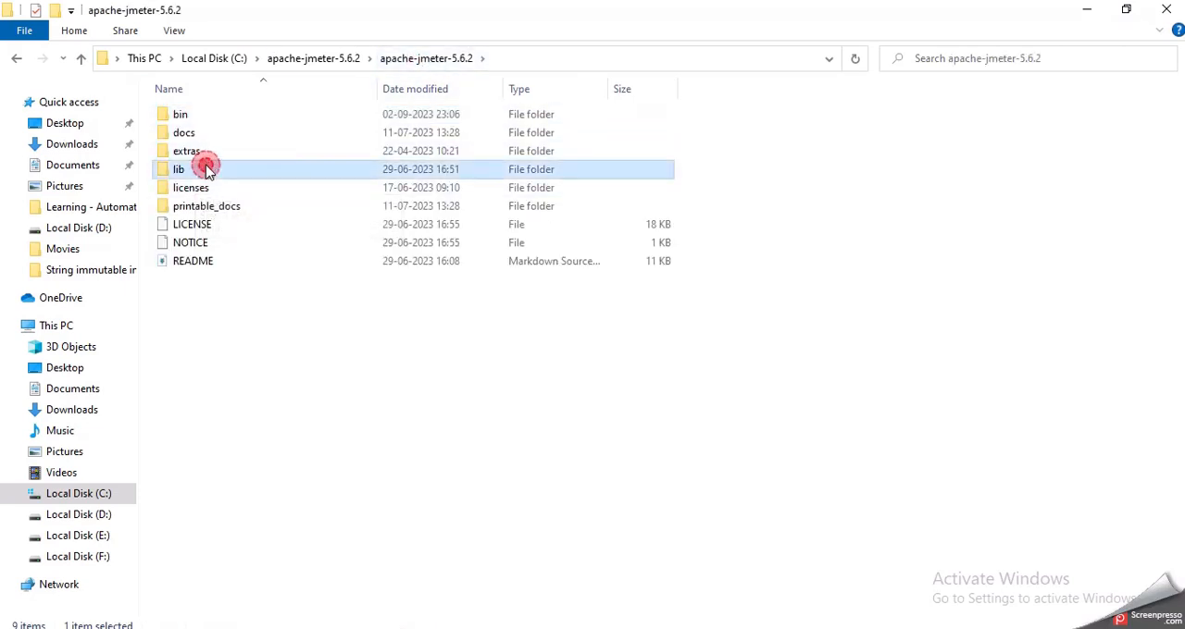
pyautogui.doubleClick(214, 115)
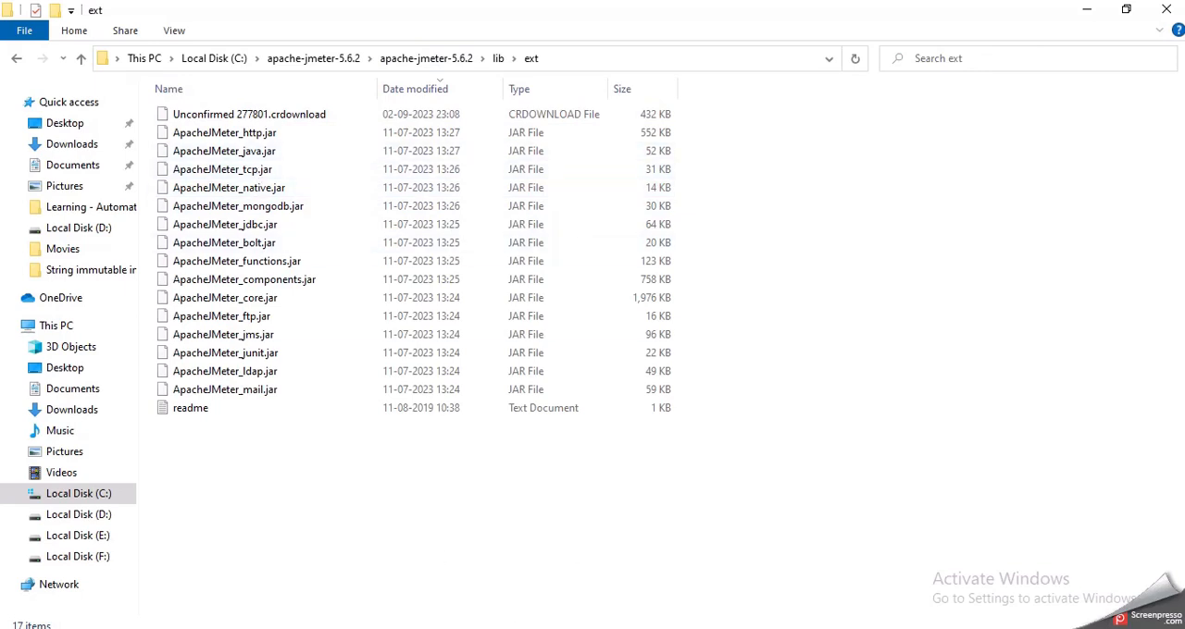
# Step: Switch to Chrome, open the download list and resume the jmeter-plugins-manager-1.9.jar download
pyautogui.hotkey('alt', 'Tab')
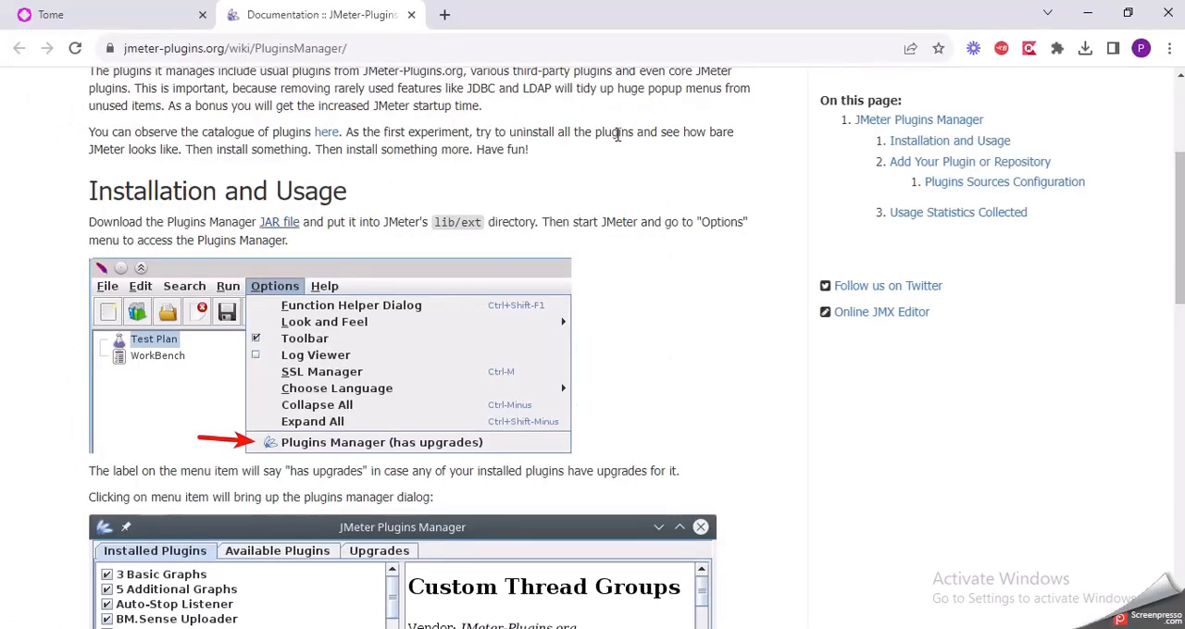
pyautogui.hotkey('ctrl', 'j')
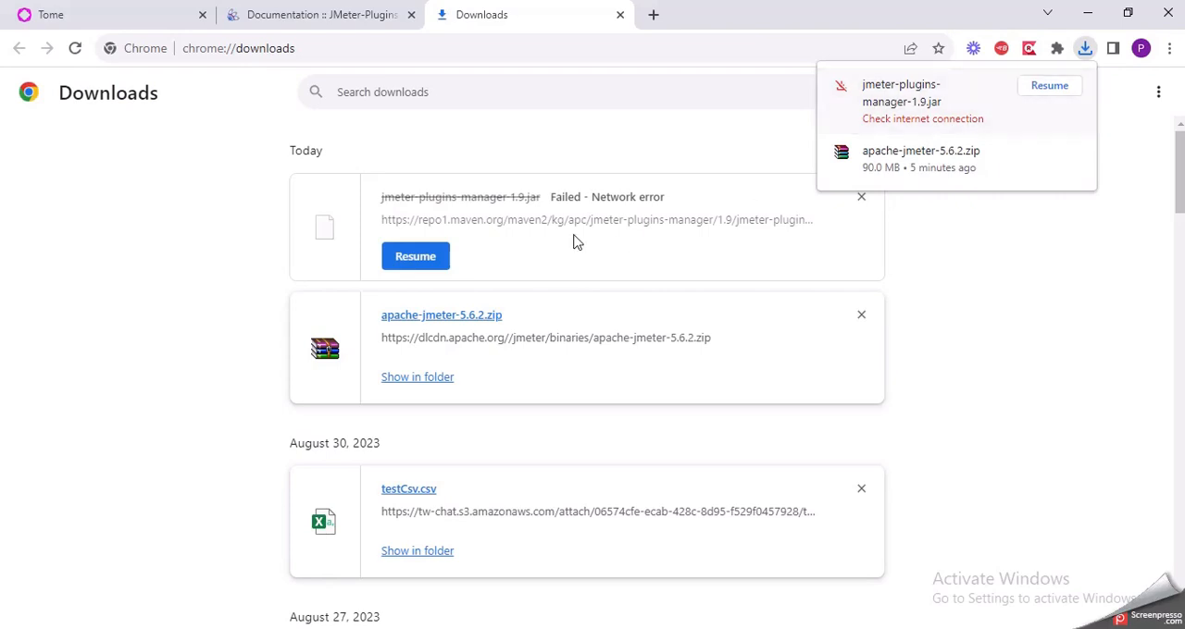
pyautogui.click(428, 260)
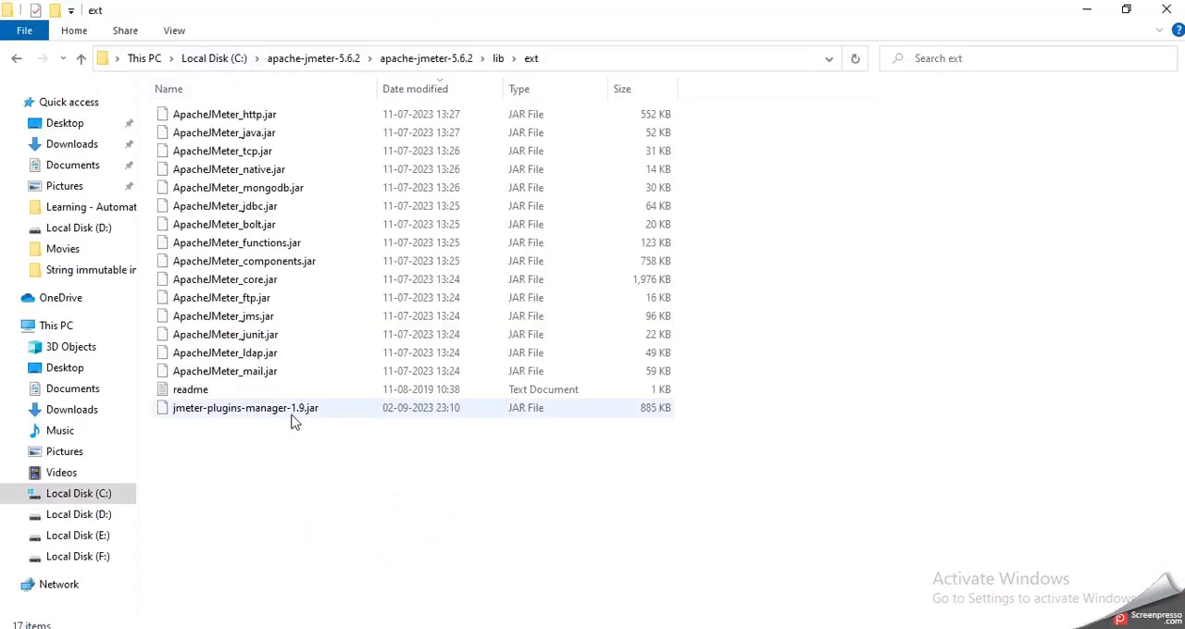
# Step: Go from lib\ext to the apache-jmeter-5.6.2 bin folder, launch JMeter from the jmeter Windows Batch File and minimize the command console
pyautogui.click(497, 59)
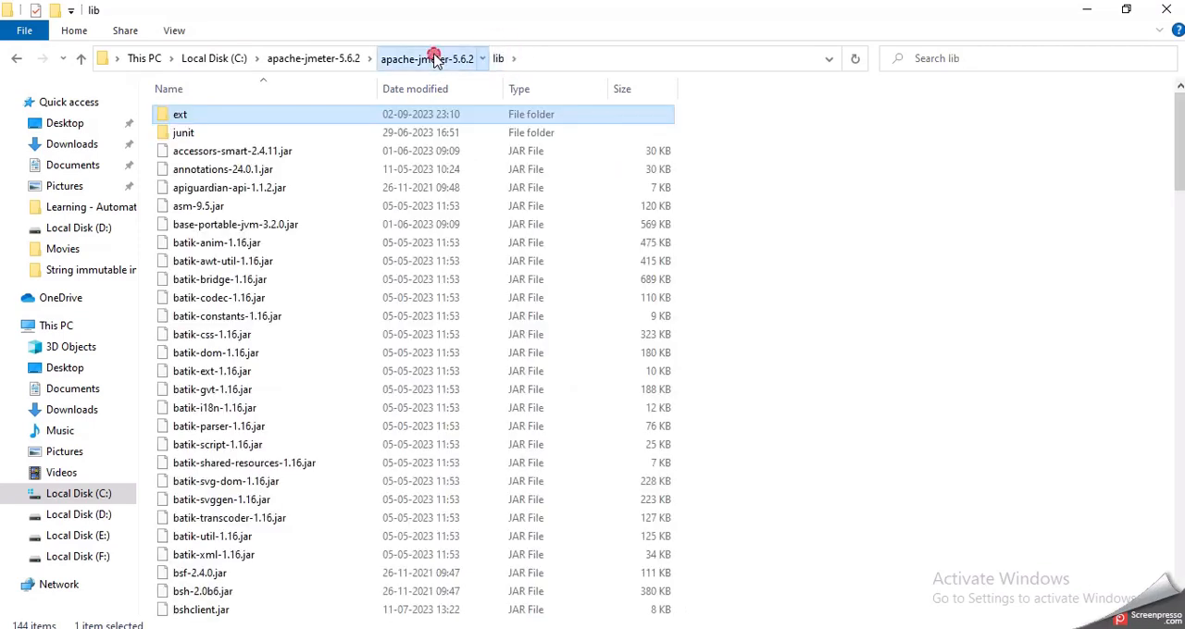
pyautogui.click(429, 58)
pyautogui.doubleClick(236, 115)
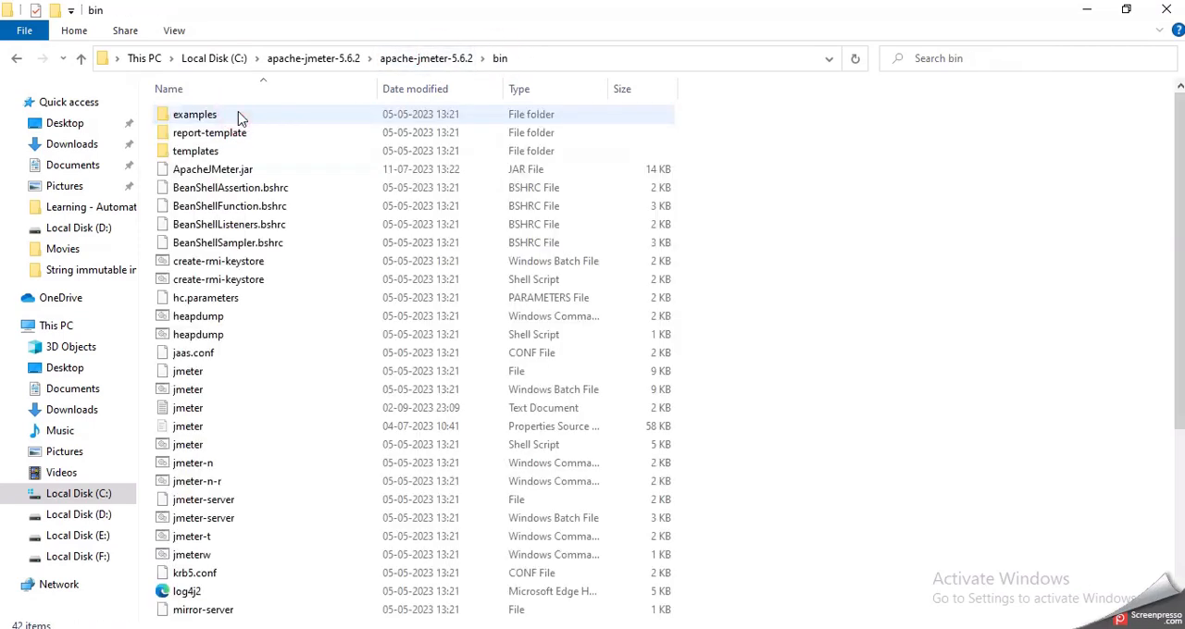
pyautogui.doubleClick(215, 396)
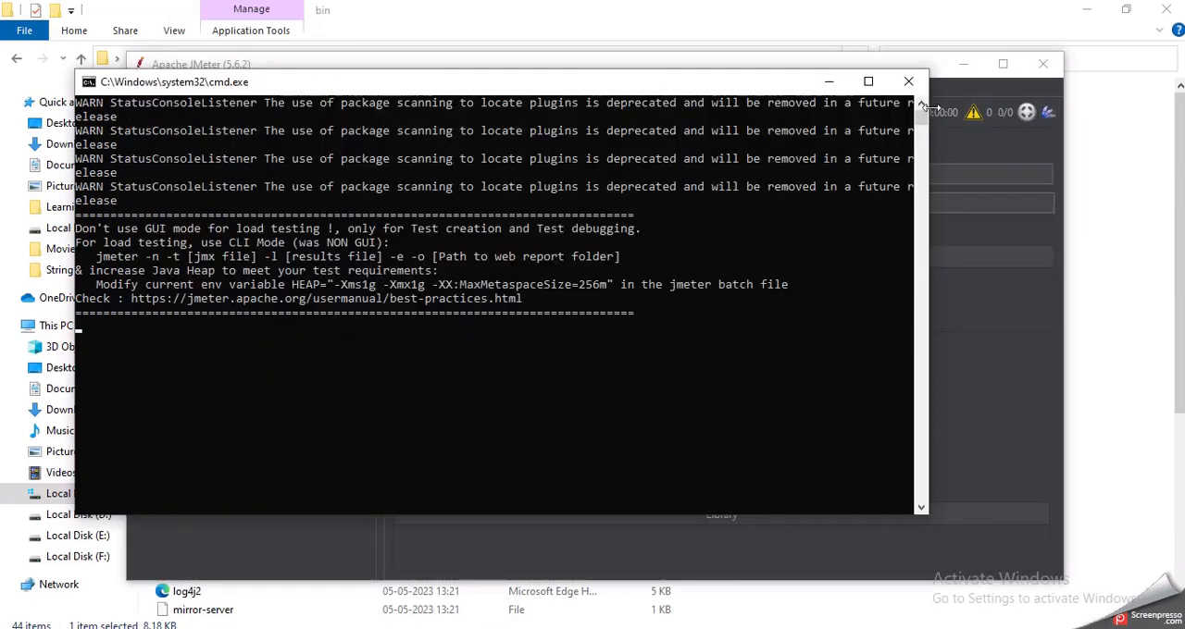
pyautogui.click(827, 81)
# Step: Maximize JMeter, open the Plugins Manager to view the installed plugins and close it
pyautogui.click(1003, 64)
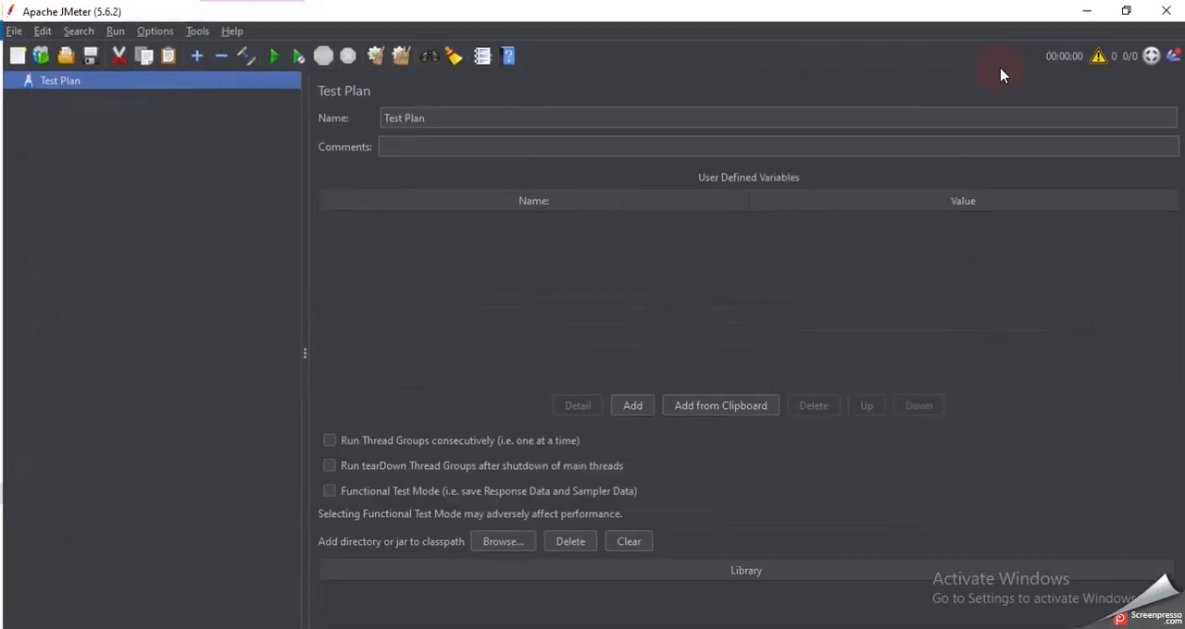
pyautogui.click(1173, 55)
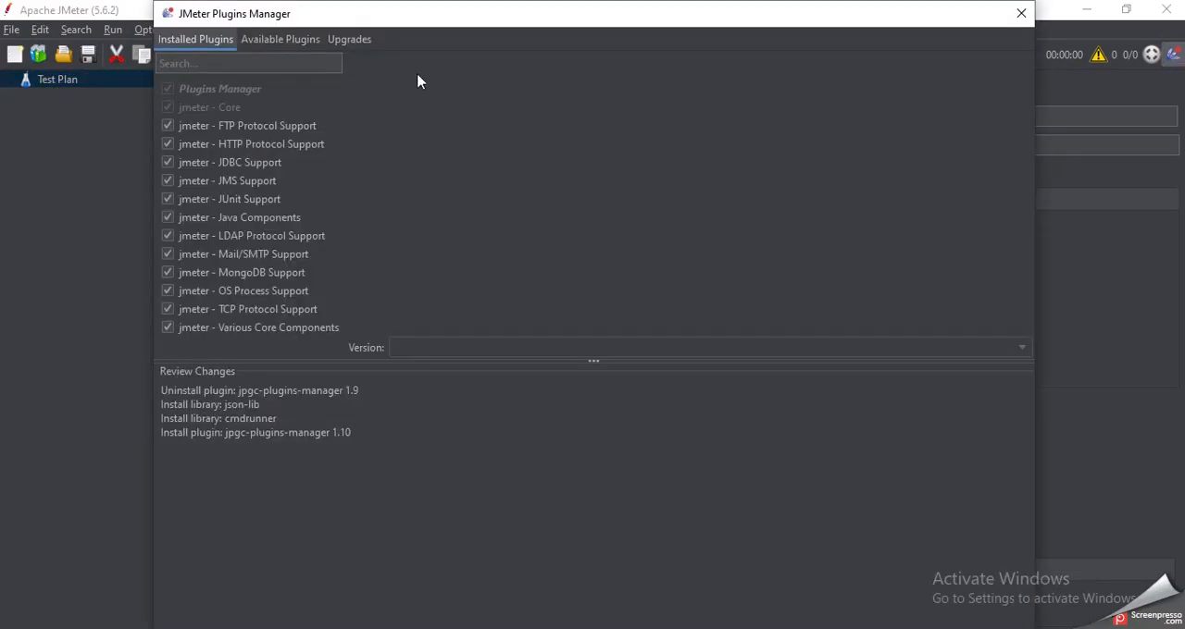
pyautogui.click(1021, 14)
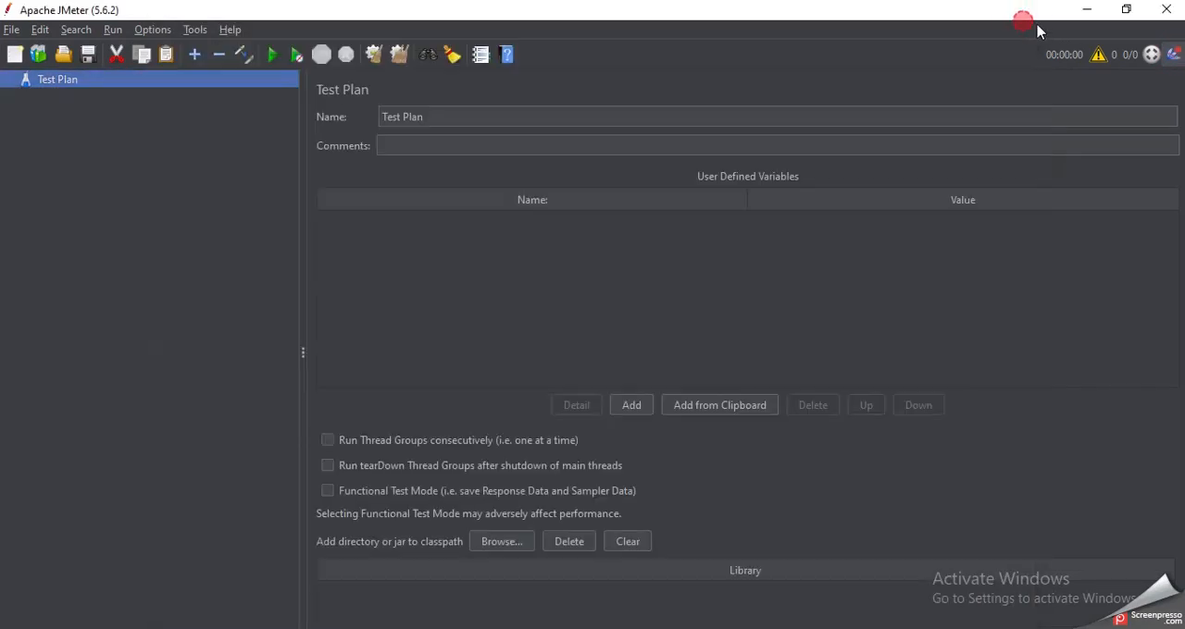
# Step: Open the Plugins Manager, close and reopen it, and browse the list of available plugins
pyautogui.click(1173, 55)
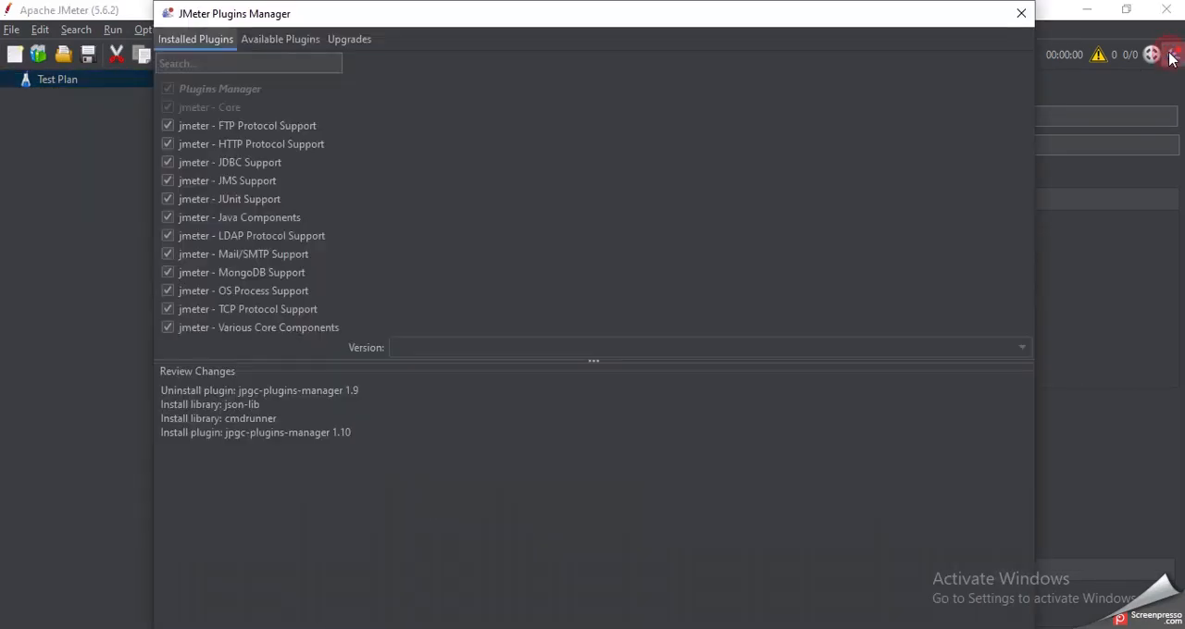
pyautogui.click(1021, 13)
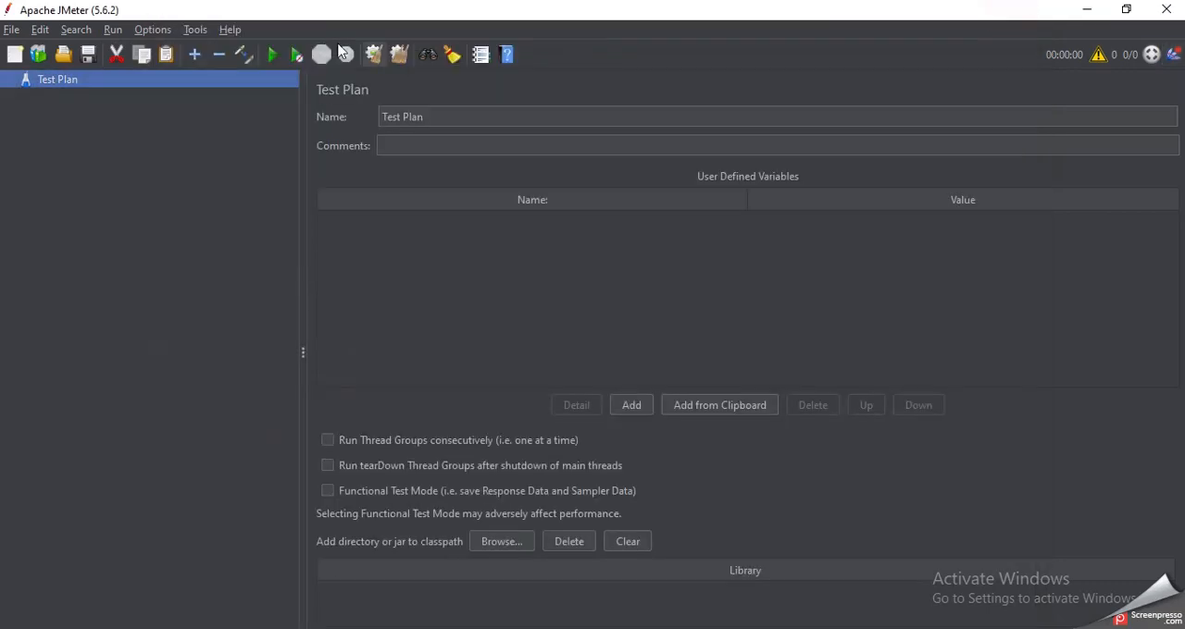
pyautogui.click(164, 30)
pyautogui.click(267, 237)
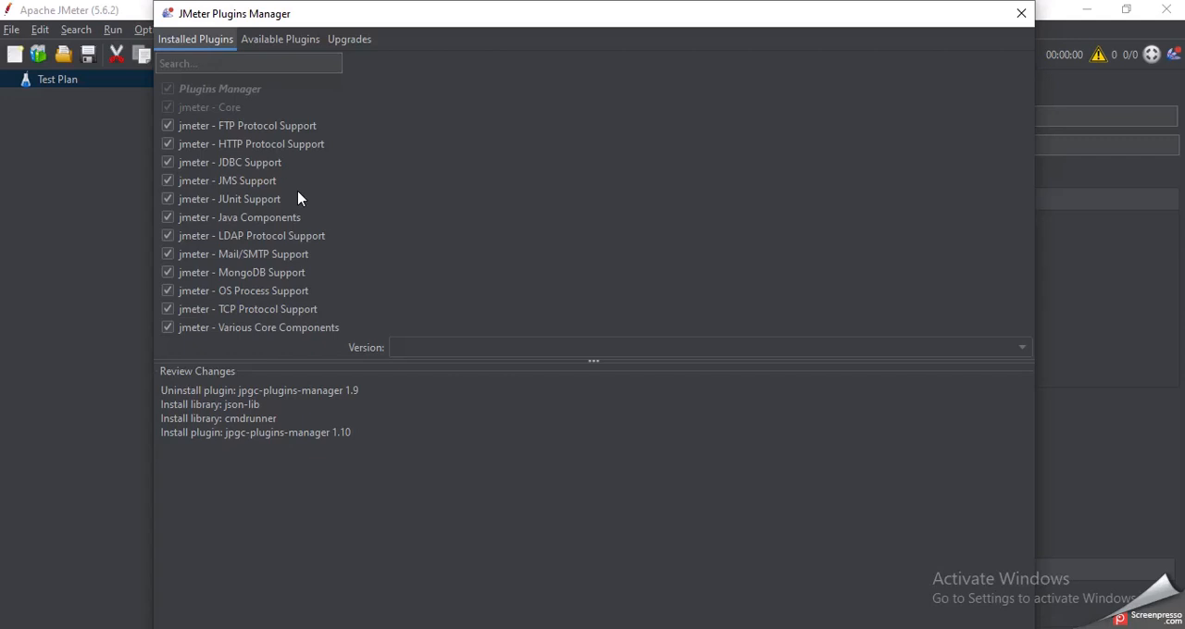
pyautogui.click(290, 40)
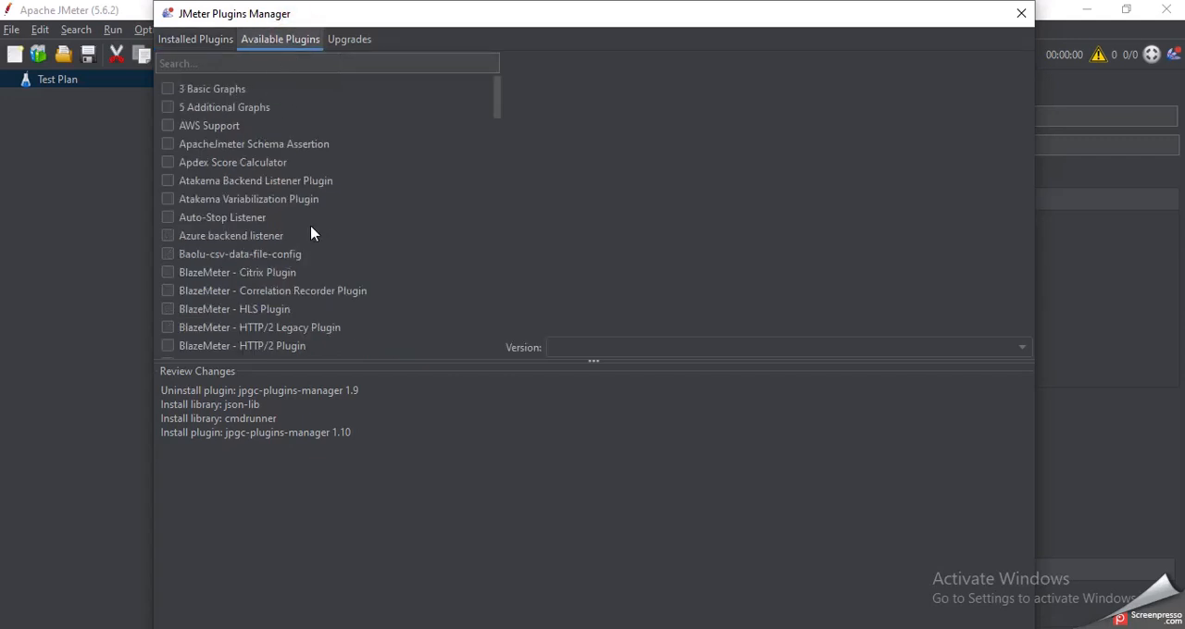
pyautogui.scroll(-3, 311, 232)
pyautogui.scroll(3, 311, 232)
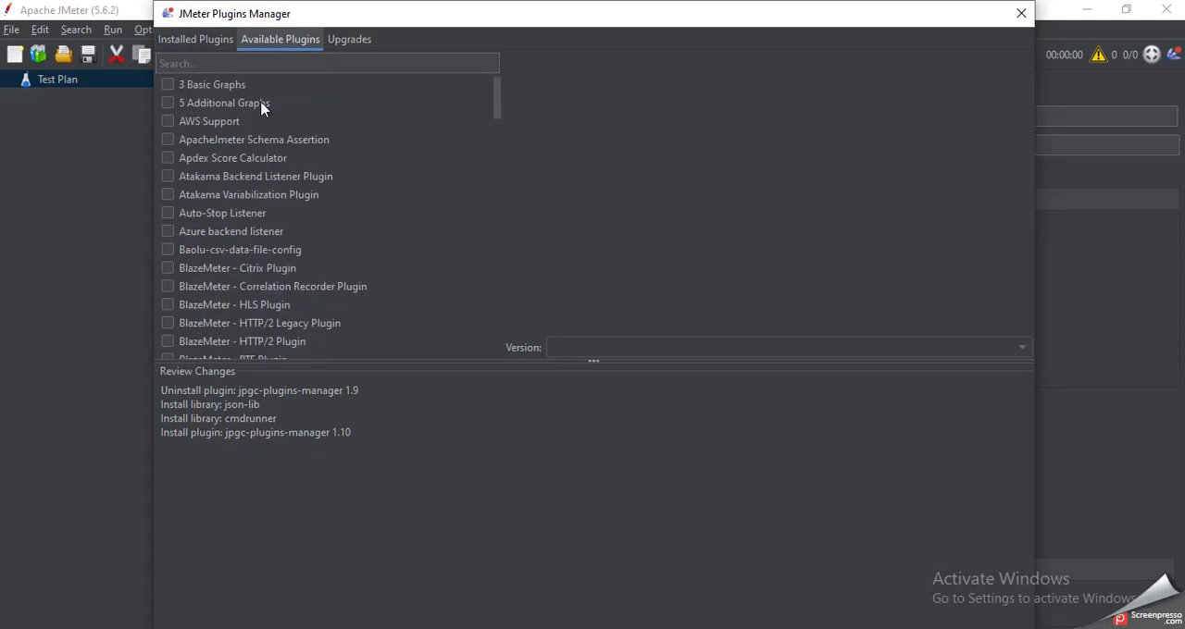
# Step: Mark the ApacheJmeter Schema Assertion and Apdex Score Calculator plugins for installation and clear both selections again
pyautogui.click(170, 140)
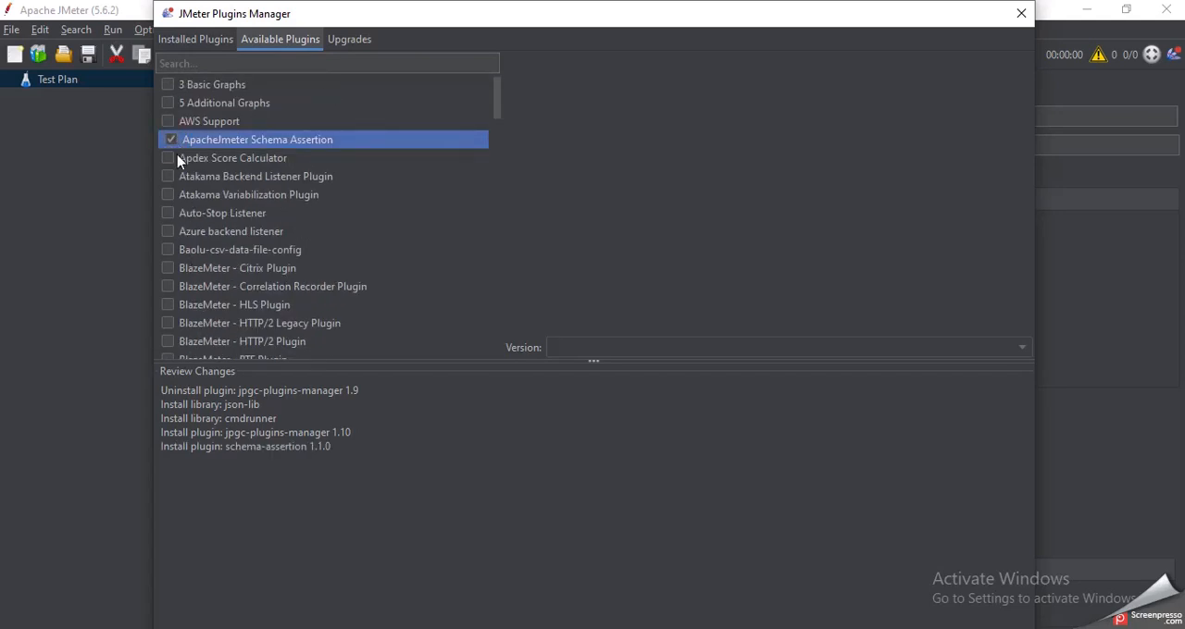
pyautogui.click(168, 158)
pyautogui.click(169, 140)
pyautogui.click(169, 158)
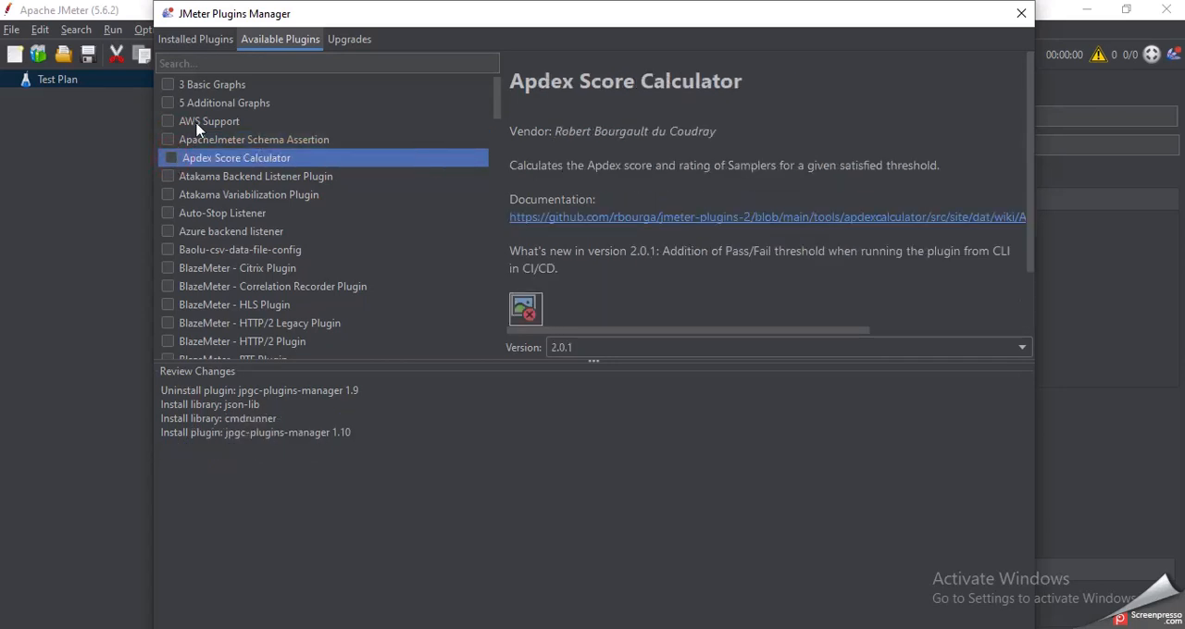
# Step: Search the available plugins for "webdriver", select Selenium/WebDriver Support version 4.10.0.0 and apply the changes
pyautogui.click(188, 63)
pyautogui.write('webdriver')
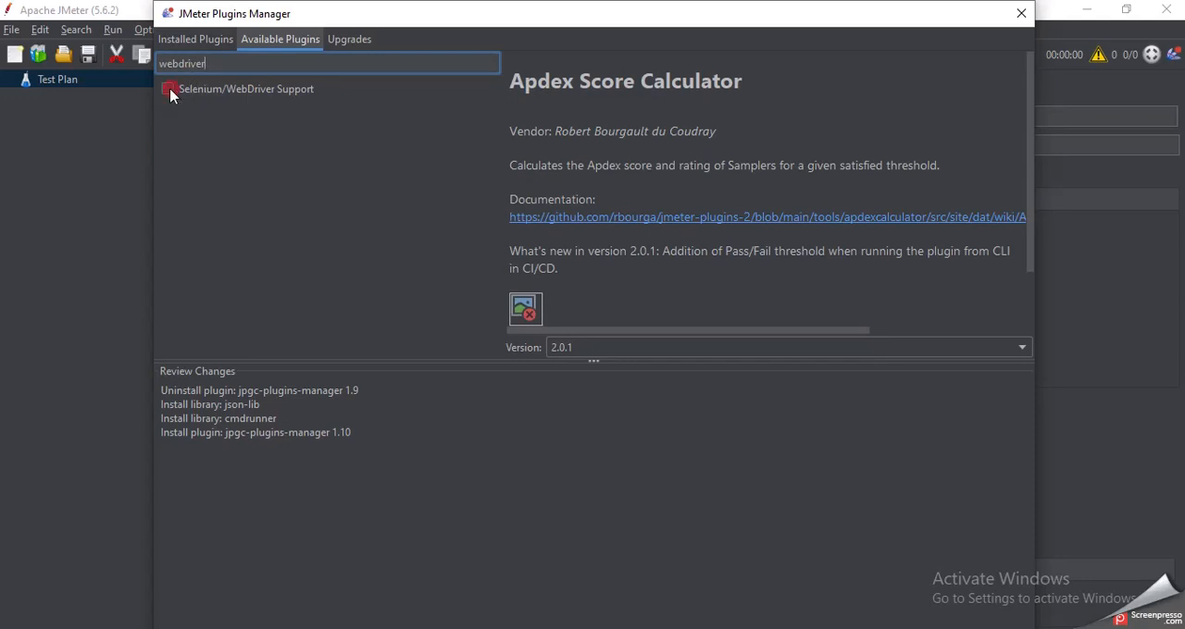
pyautogui.click(169, 91)
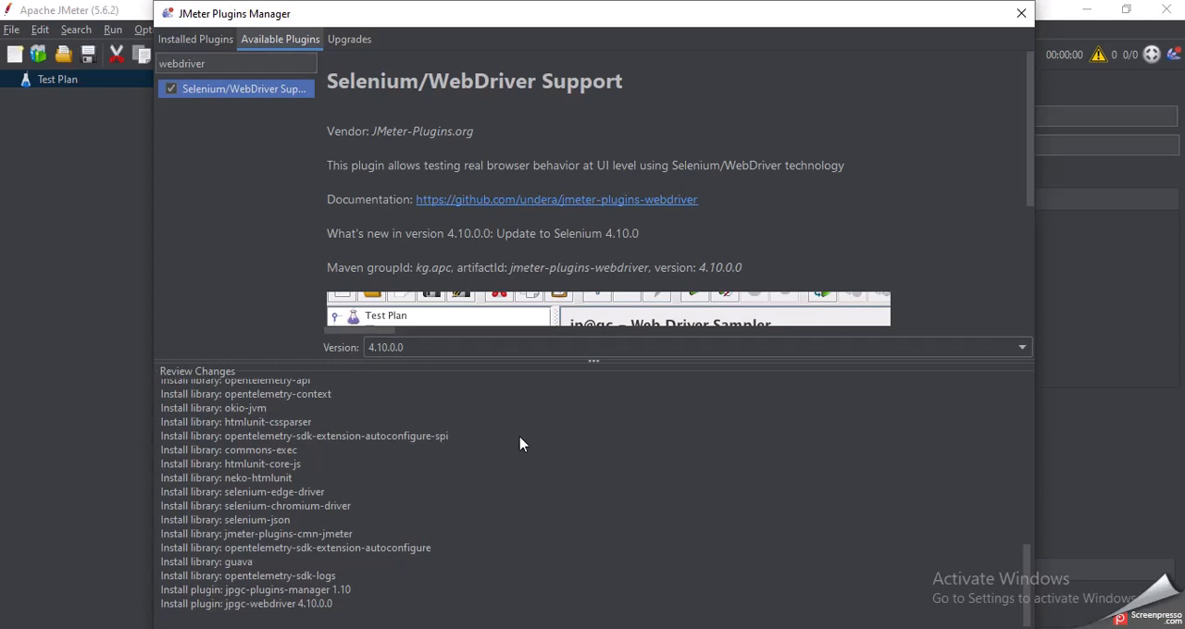
pyautogui.scroll(-5, 595, 289)
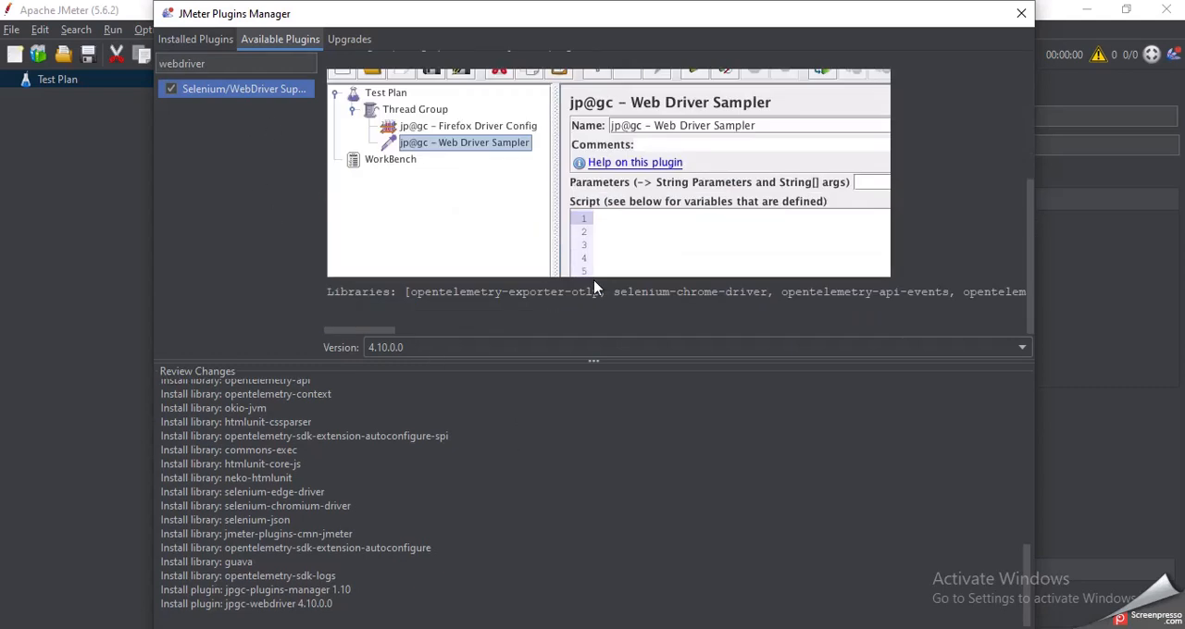
pyautogui.scroll(5, 596, 288)
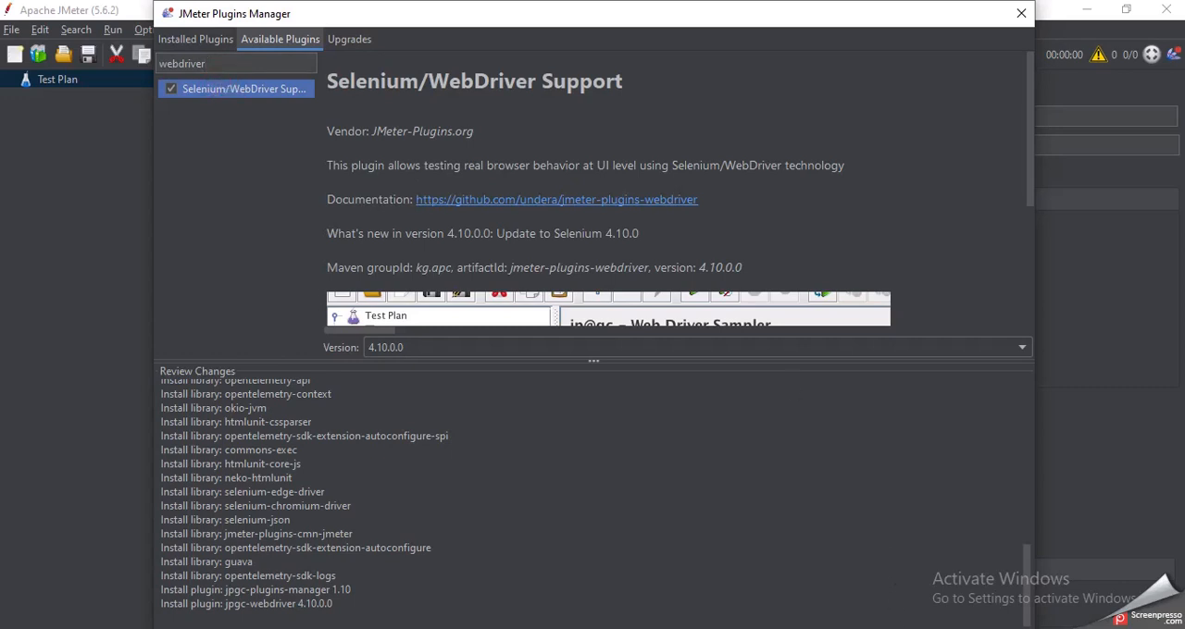
pyautogui.click(944, 628)
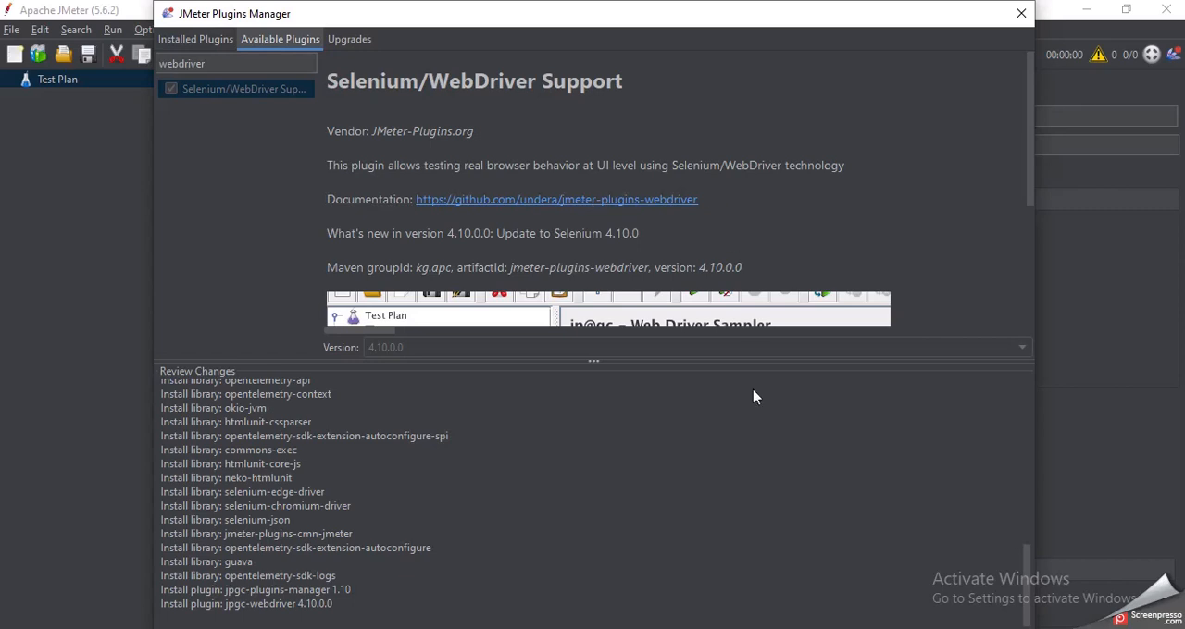
# Step: Close the Plugins Manager and JMeter, and relaunch JMeter from the jmeter Windows Batch File in the bin folder
pyautogui.moveTo(700, 16)
pyautogui.mouseDown()
pyautogui.moveTo(713, 37)
pyautogui.moveTo(680, 28)
pyautogui.mouseUp()
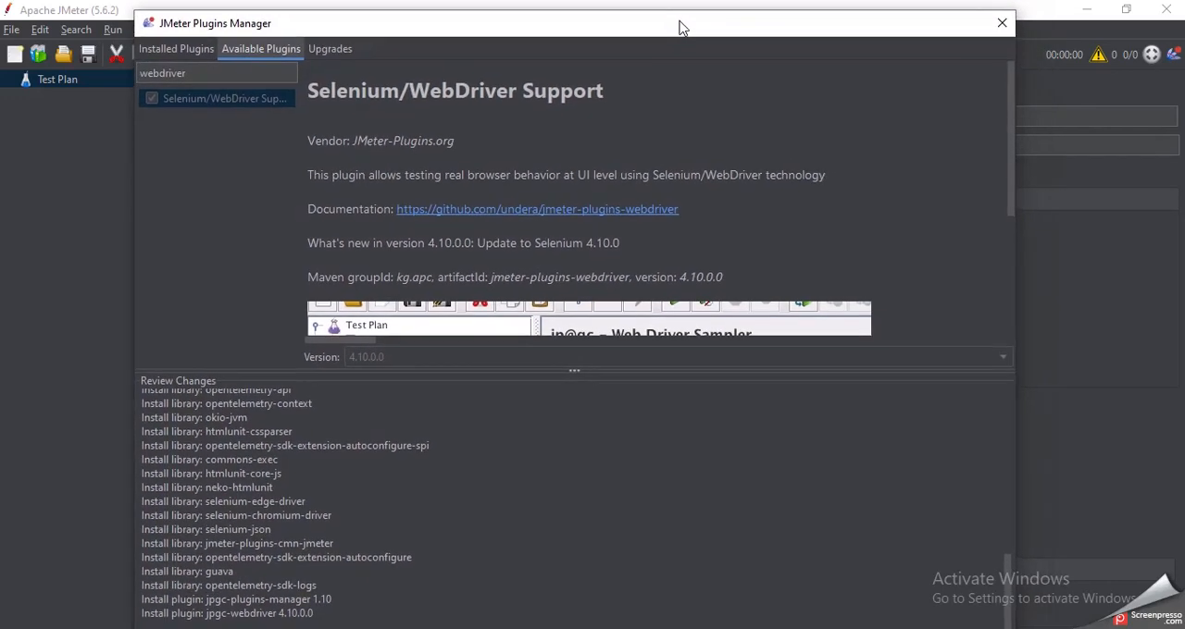
pyautogui.scroll(5, 741, 478)
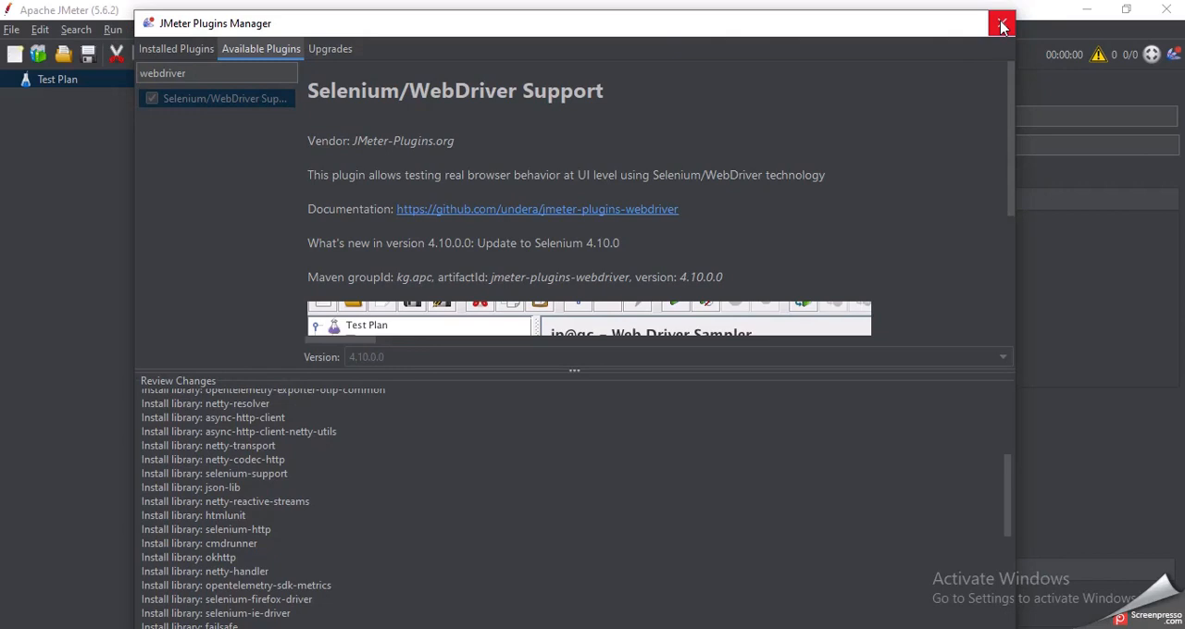
pyautogui.click(169, 49)
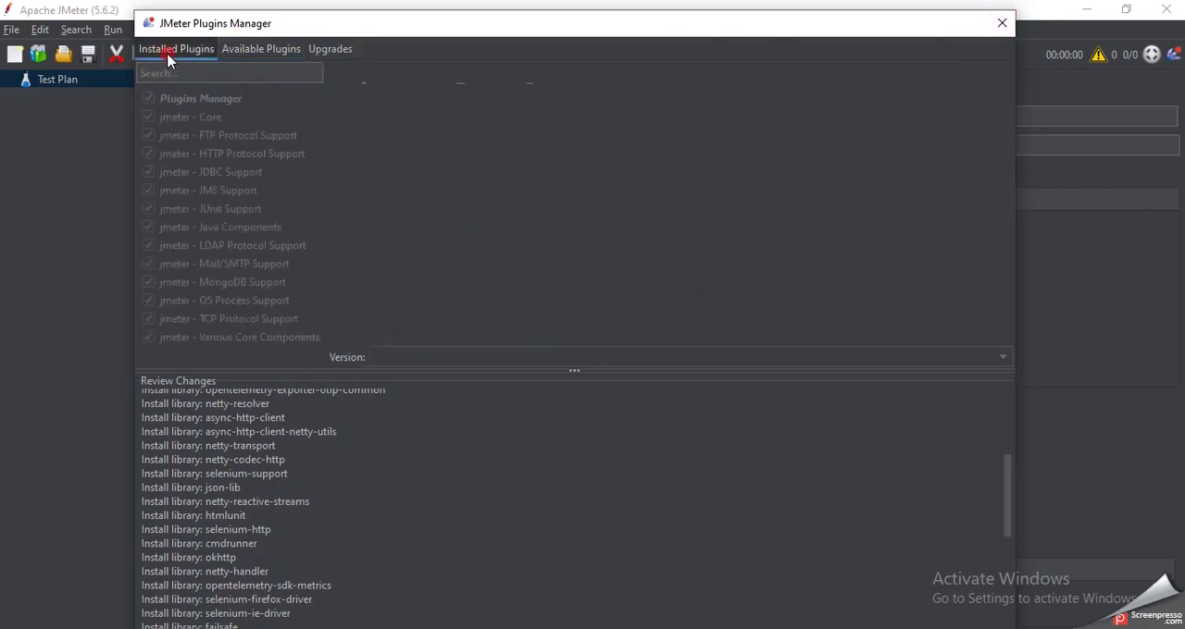
pyautogui.click(260, 50)
pyautogui.click(1001, 23)
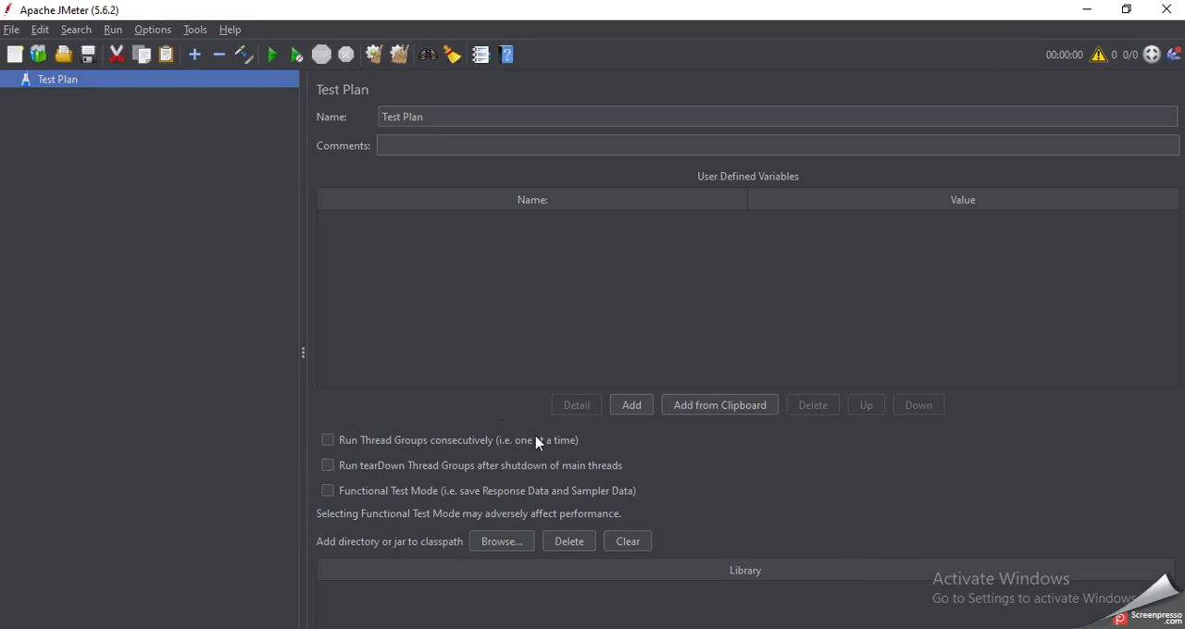
pyautogui.click(1166, 9)
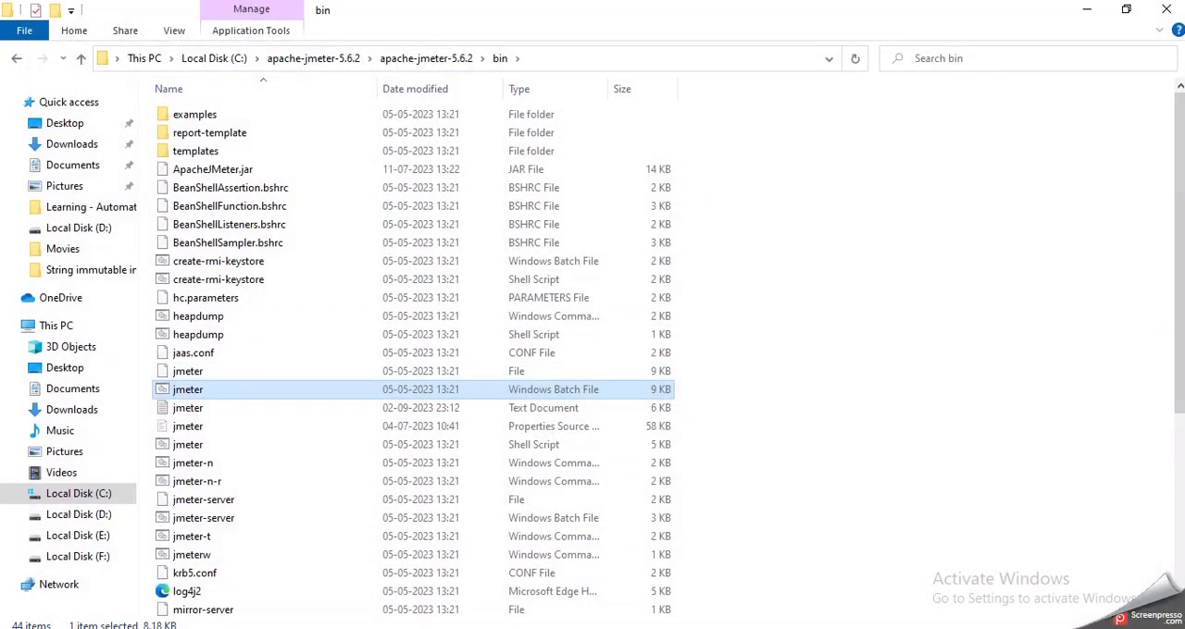
pyautogui.doubleClick(228, 393)
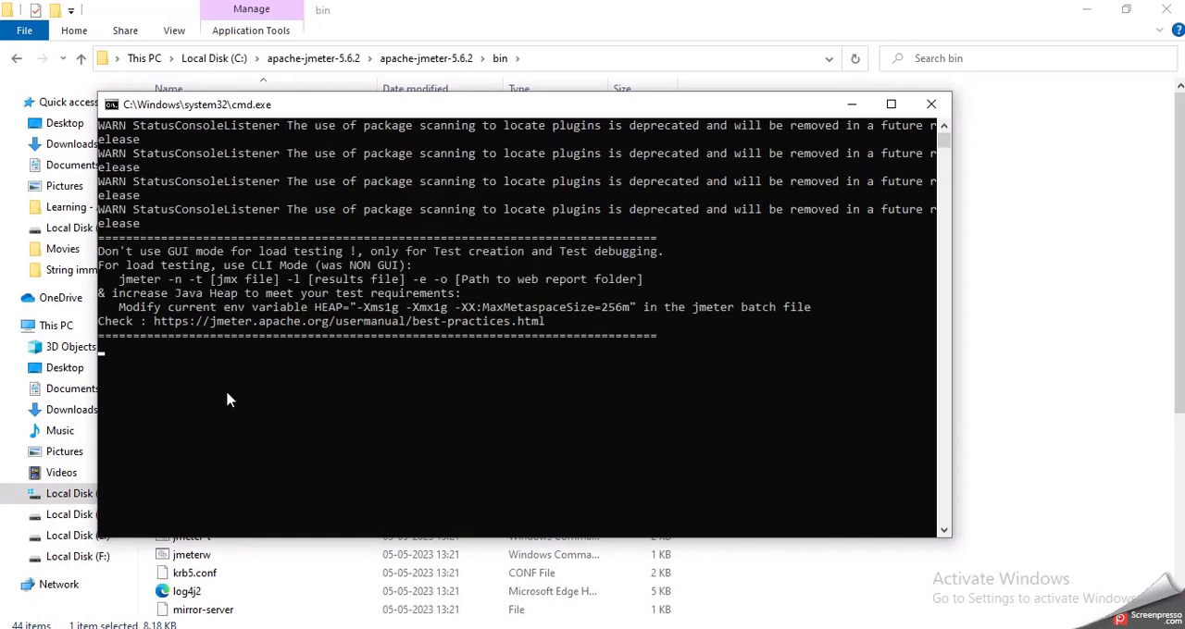
# Step: Switch to the Tome presentation in Chrome and go back to the slide listing the mostly used JMeter plugins
pyautogui.click(446, 628)
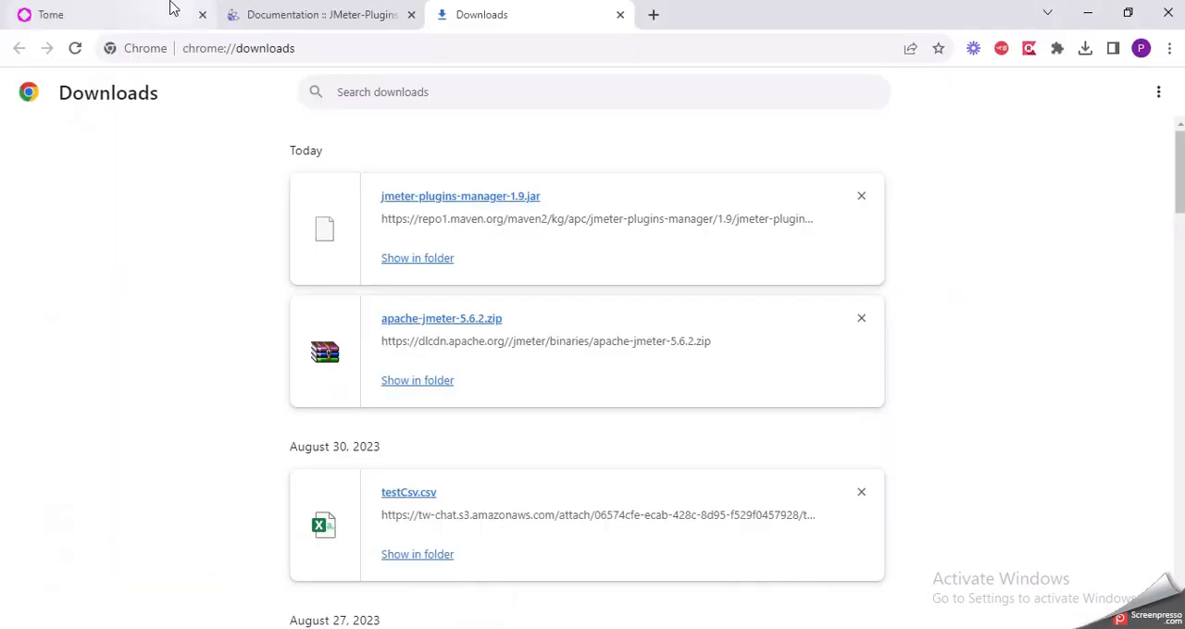
pyautogui.click(172, 8)
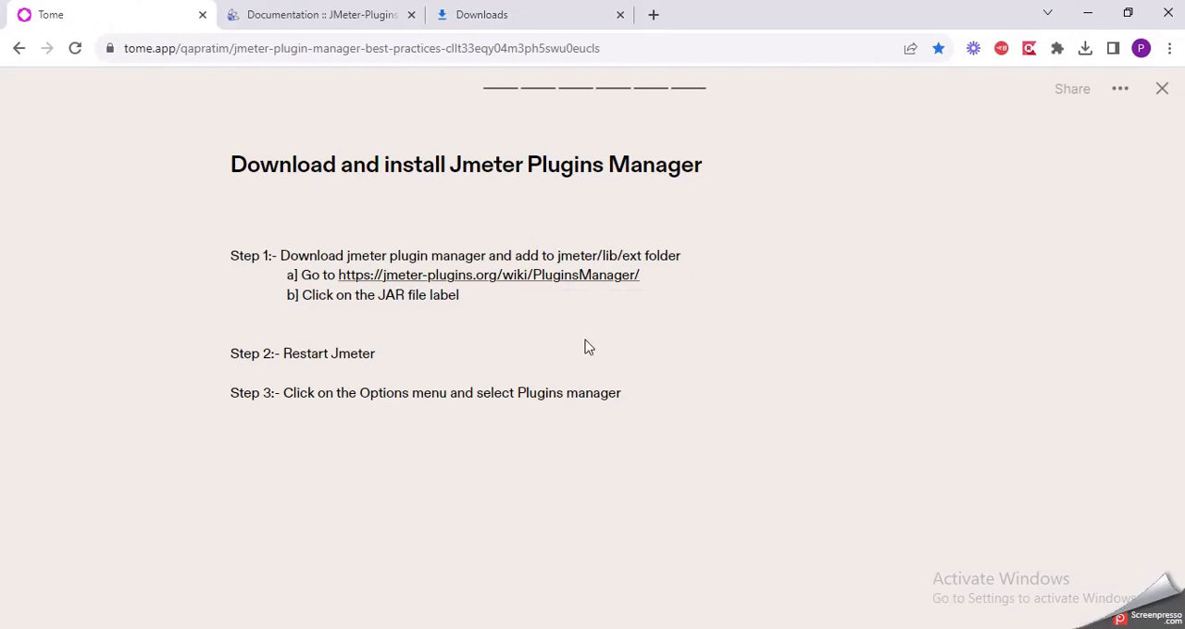
pyautogui.press('Left')
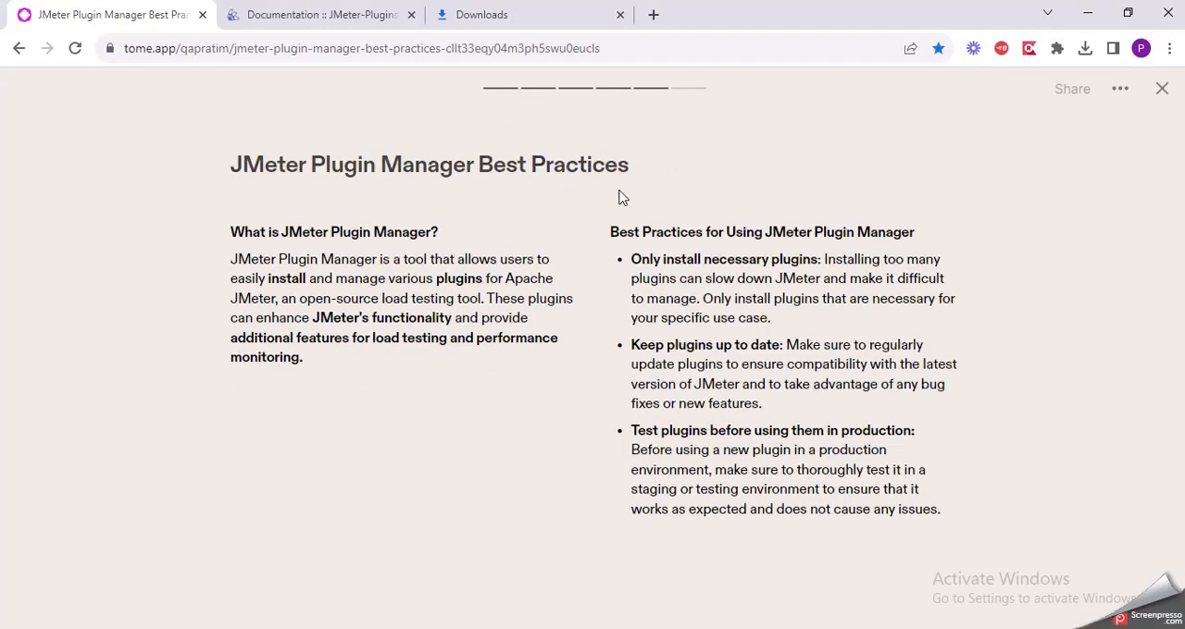
pyautogui.press('Left')
pyautogui.press('Left')
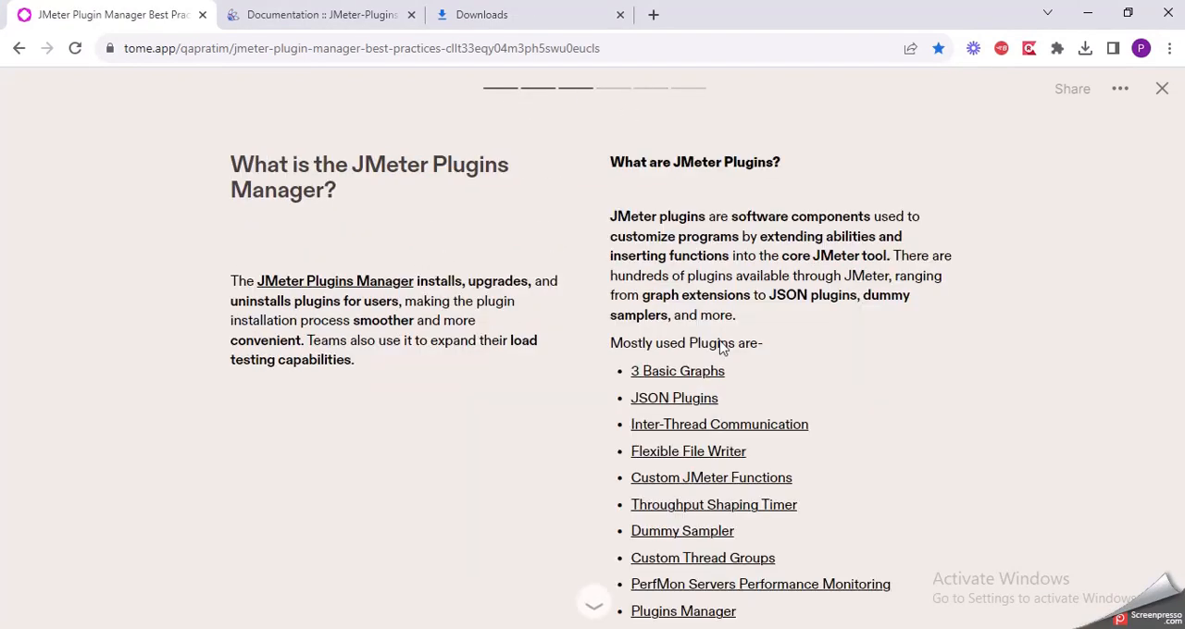
pyautogui.scroll(-2, 692, 315)
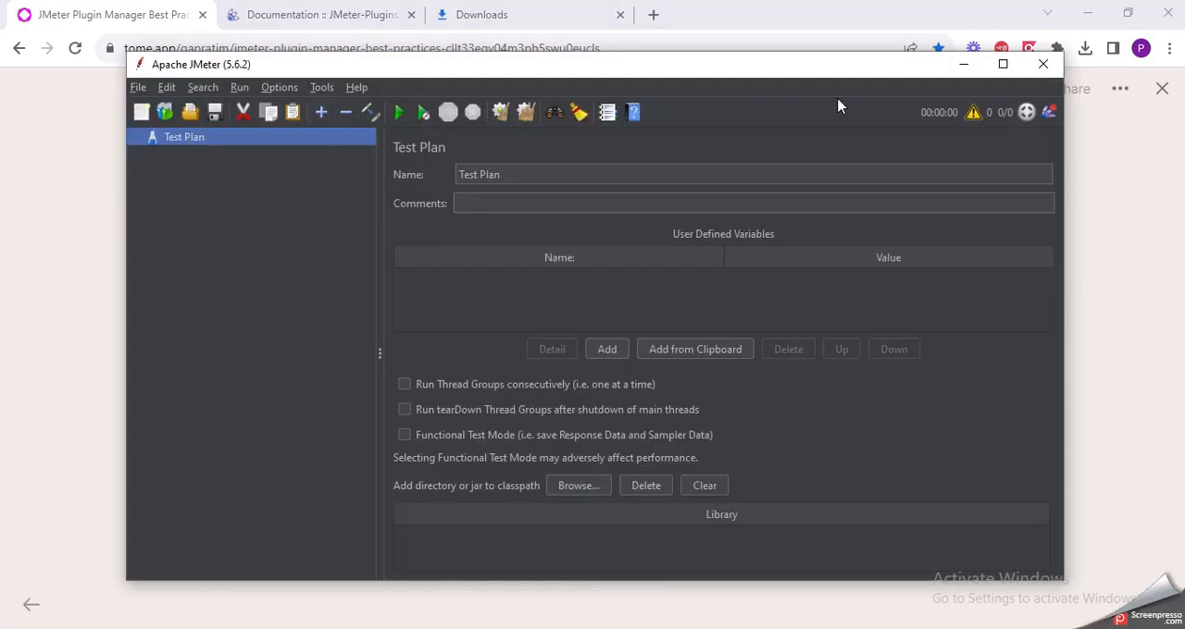
# Step: Open the Plugins Manager in the relaunched JMeter and examine the descriptions of available plugins such as AWS Support and 5 Additional Graphs
pyautogui.click(1049, 112)
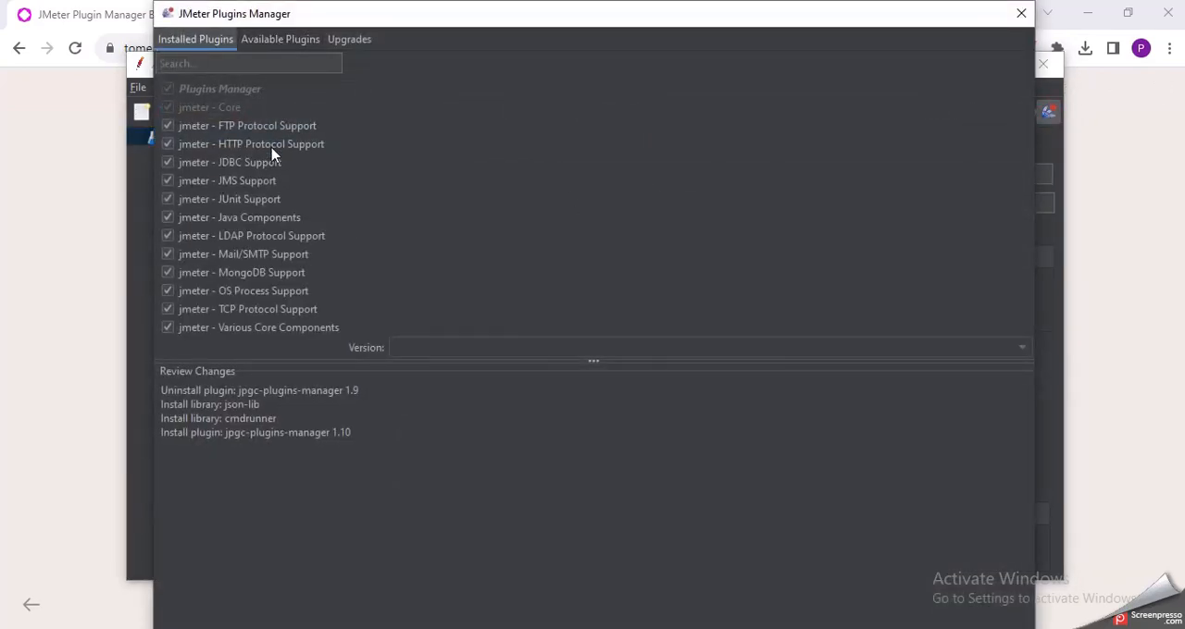
pyautogui.click(284, 44)
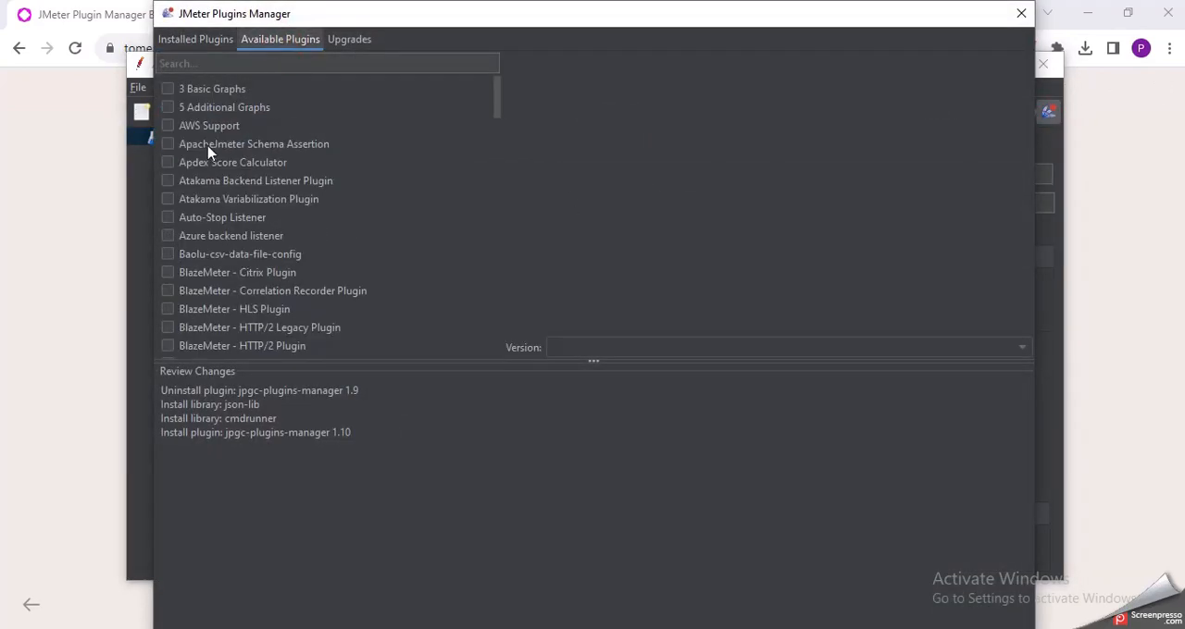
pyautogui.click(211, 125)
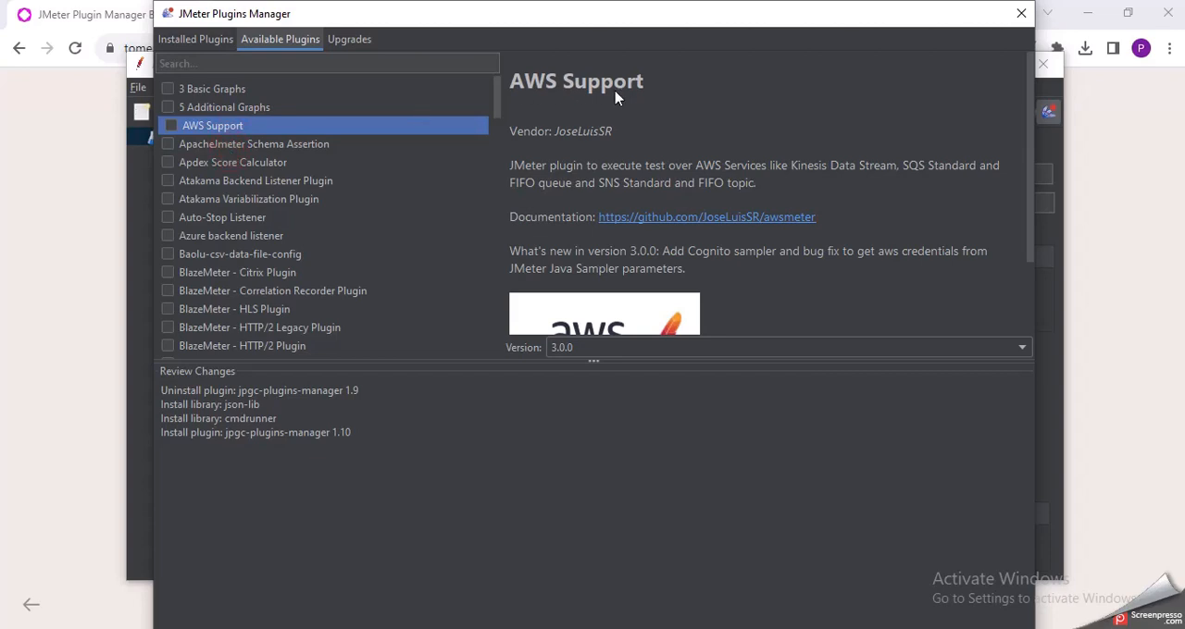
pyautogui.press('Up')
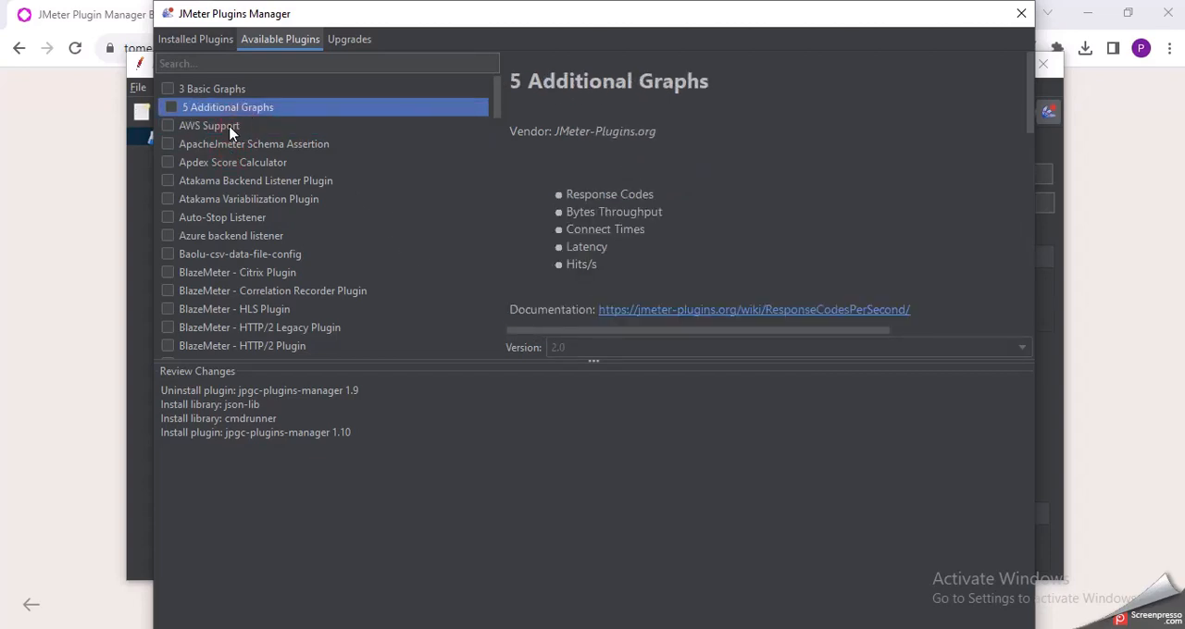
pyautogui.press('Down')
pyautogui.press('Down')
pyautogui.press('Up')
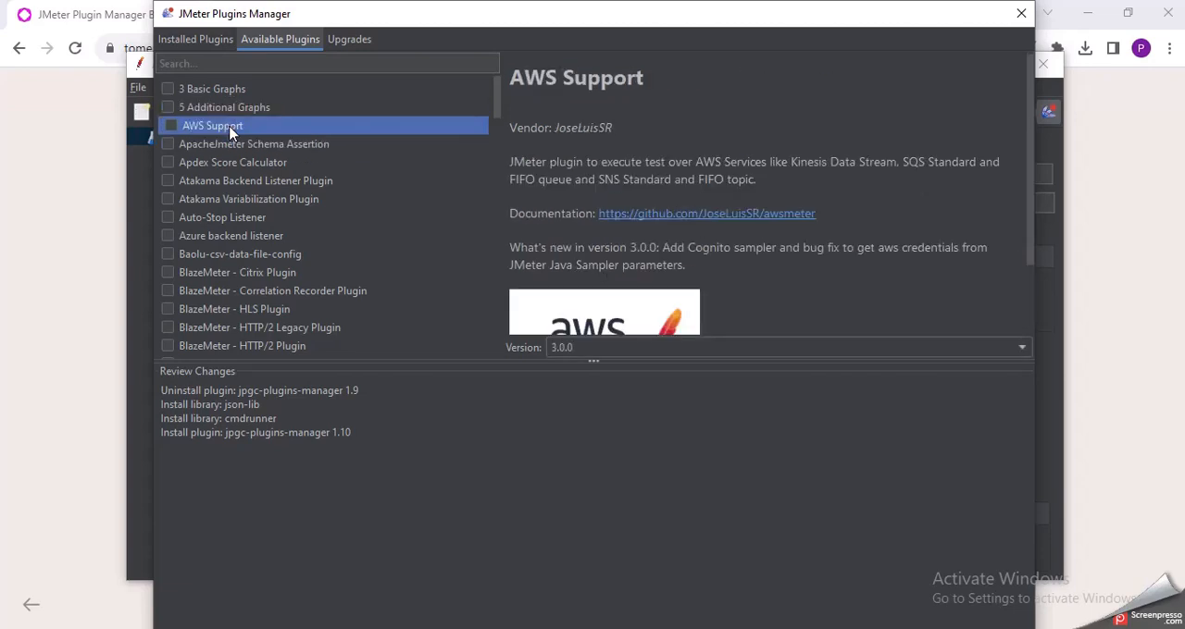
pyautogui.scroll(-2, 651, 182)
pyautogui.scroll(2, 650, 183)
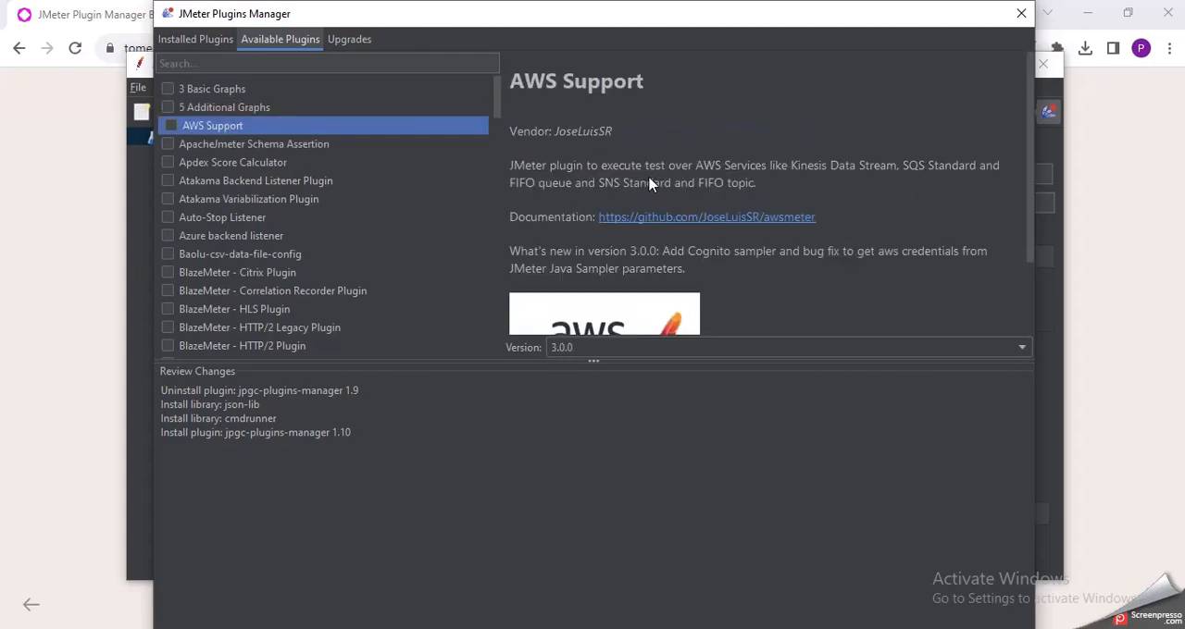
pyautogui.scroll(-2, 589, 258)
pyautogui.scroll(2, 586, 257)
pyautogui.scroll(-1, 283, 271)
pyautogui.scroll(1, 282, 271)
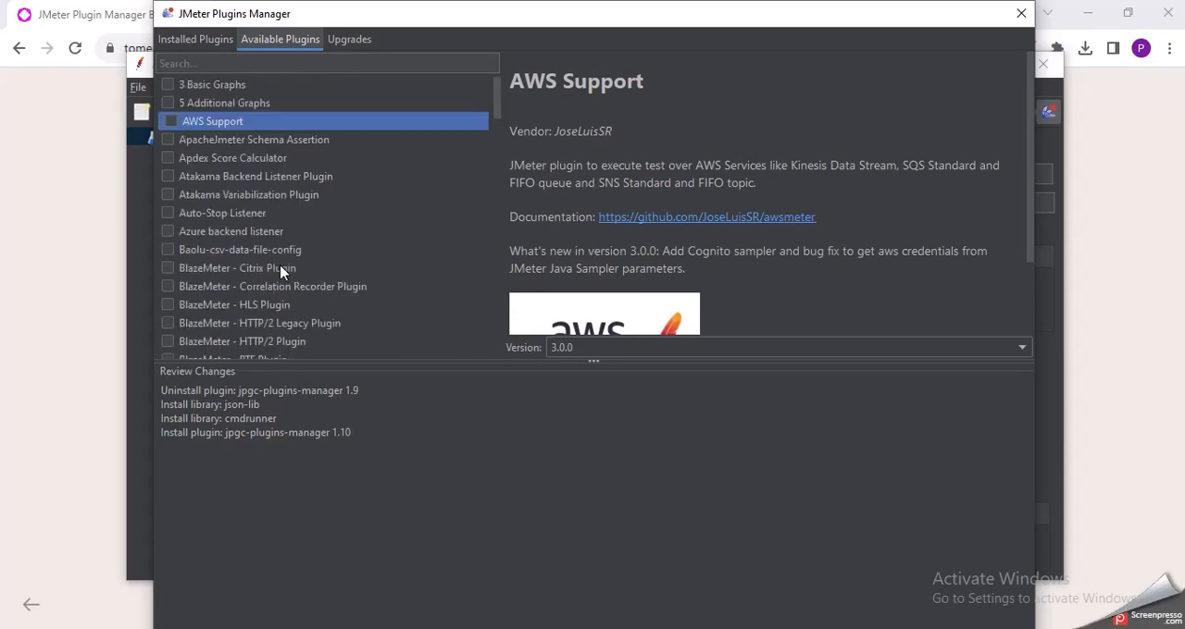
pyautogui.click(313, 65)
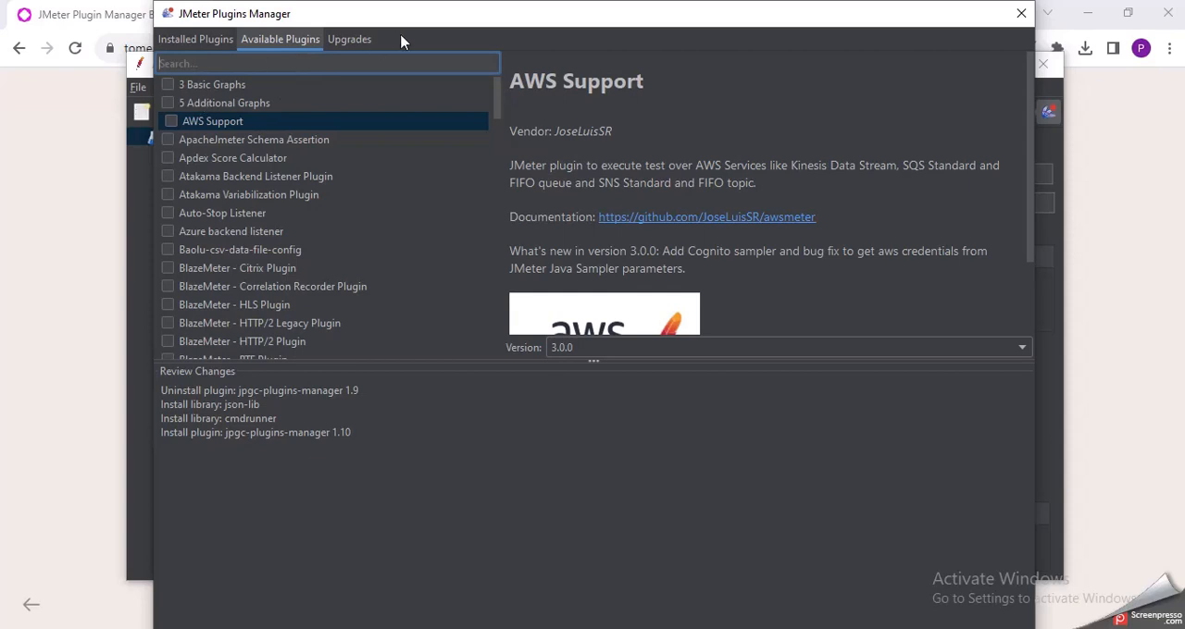
# Step: Review the plugin upgrades and the installed plugins, and return to the list of available plugins
pyautogui.click(363, 40)
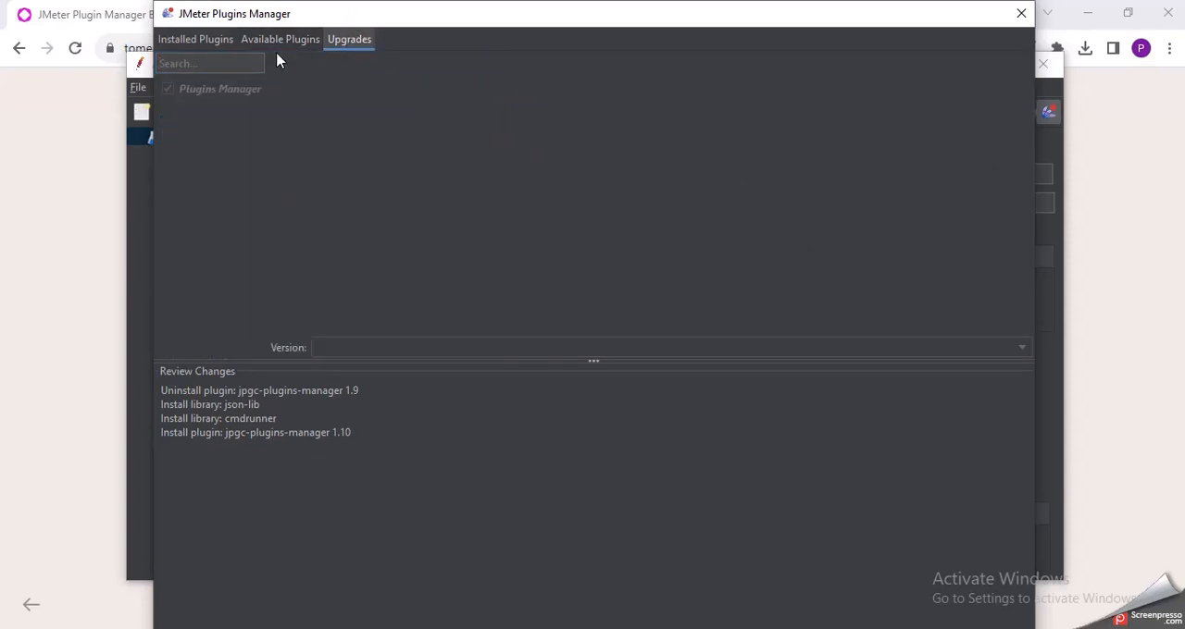
pyautogui.click(213, 37)
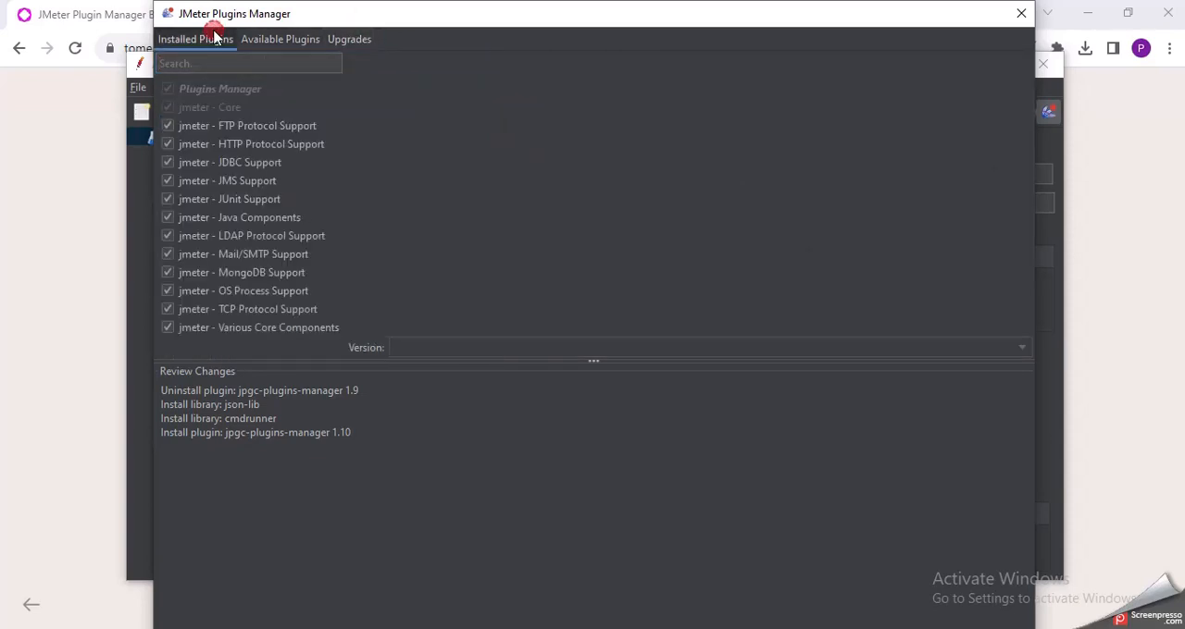
pyautogui.click(243, 272)
pyautogui.click(255, 41)
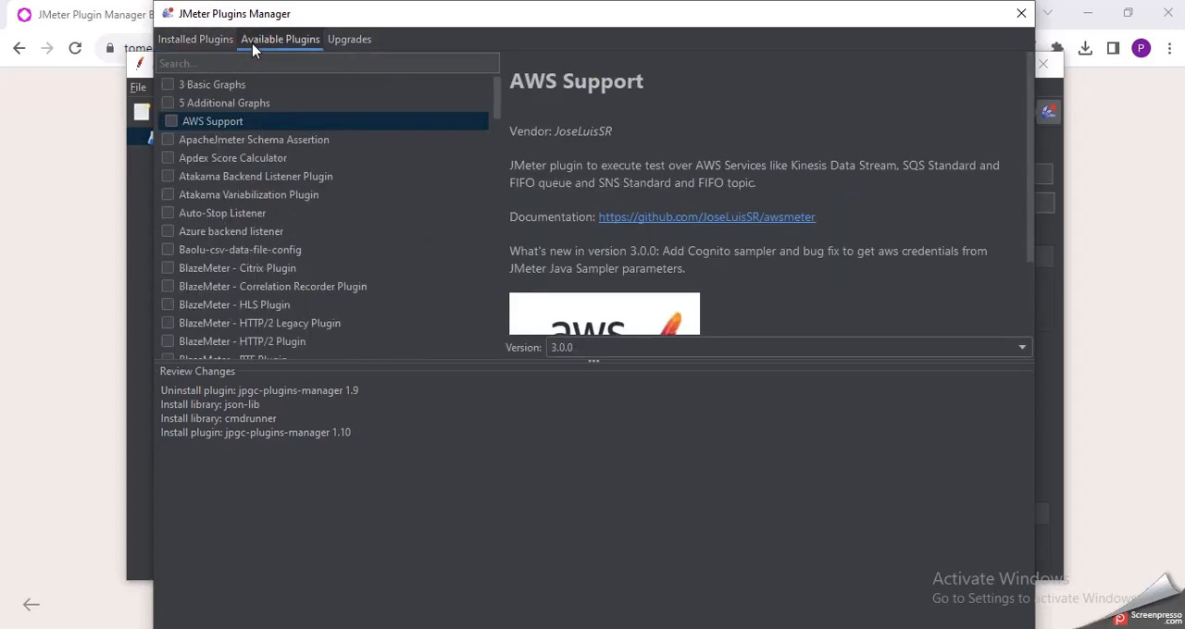
pyautogui.scroll(-4, 289, 315)
pyautogui.scroll(4, 288, 315)
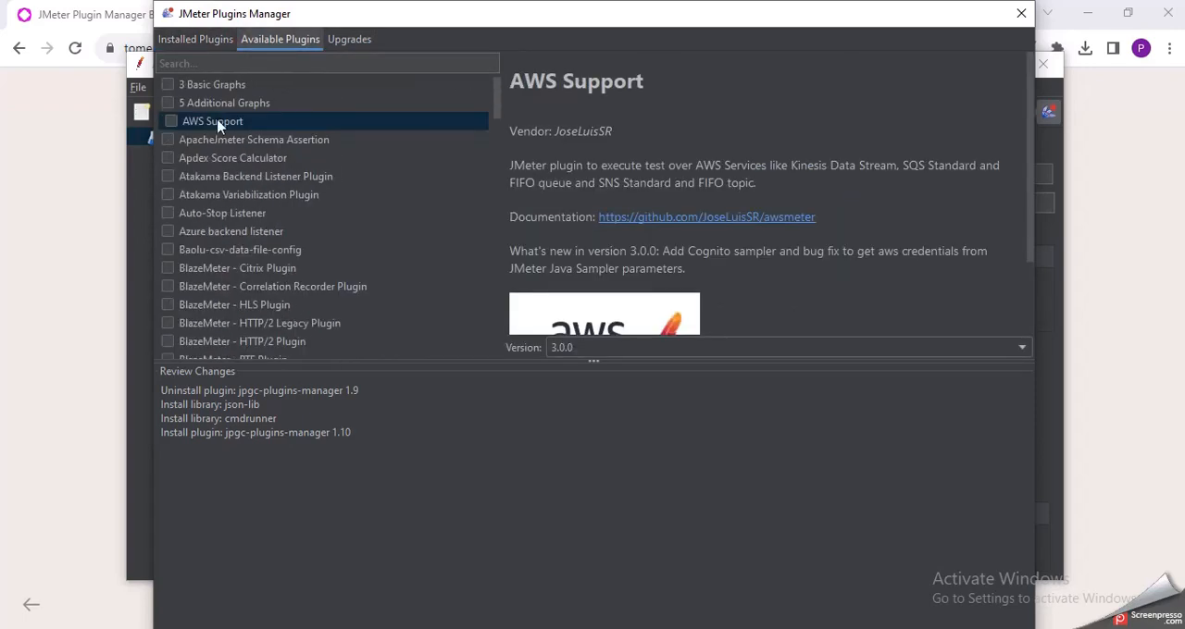
# Step: Return to the installed plugins, close the Plugins Manager, and add a Thread Group to the Test Plan
pyautogui.click(199, 41)
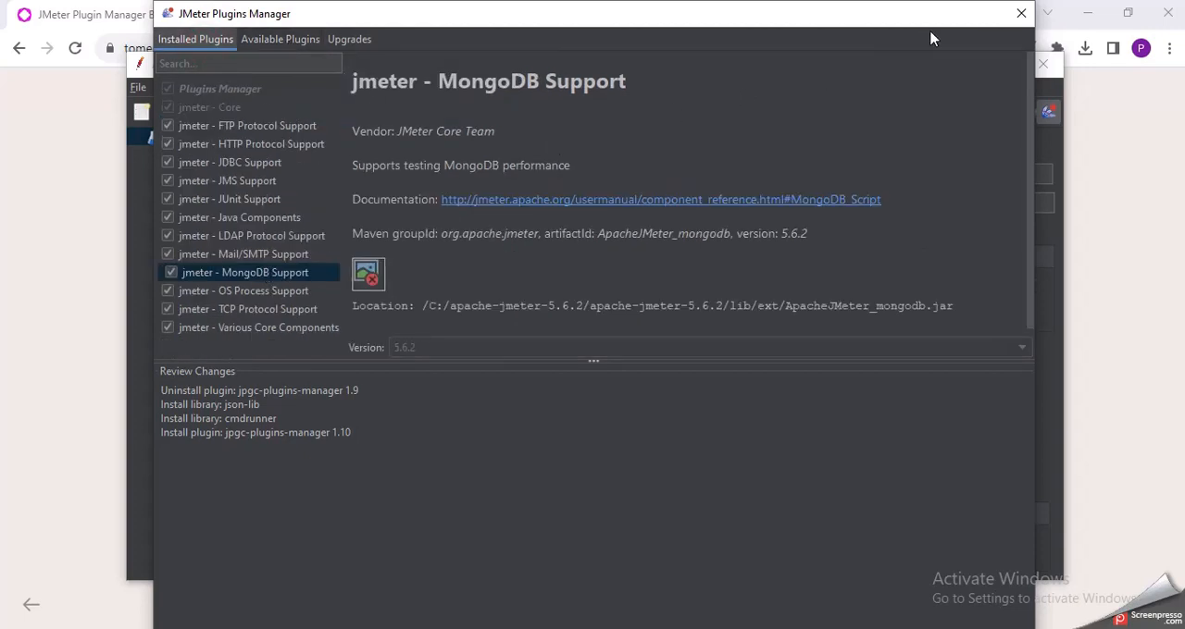
pyautogui.click(1021, 13)
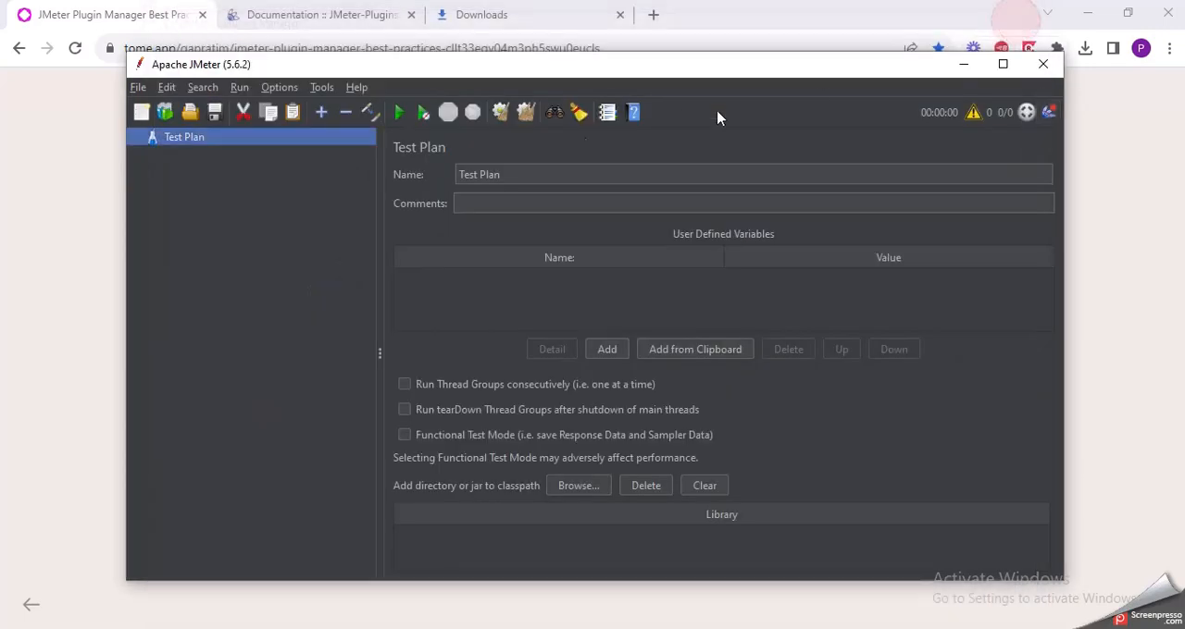
pyautogui.rightClick(305, 143)
pyautogui.moveTo(469, 153)
pyautogui.moveTo(549, 152)
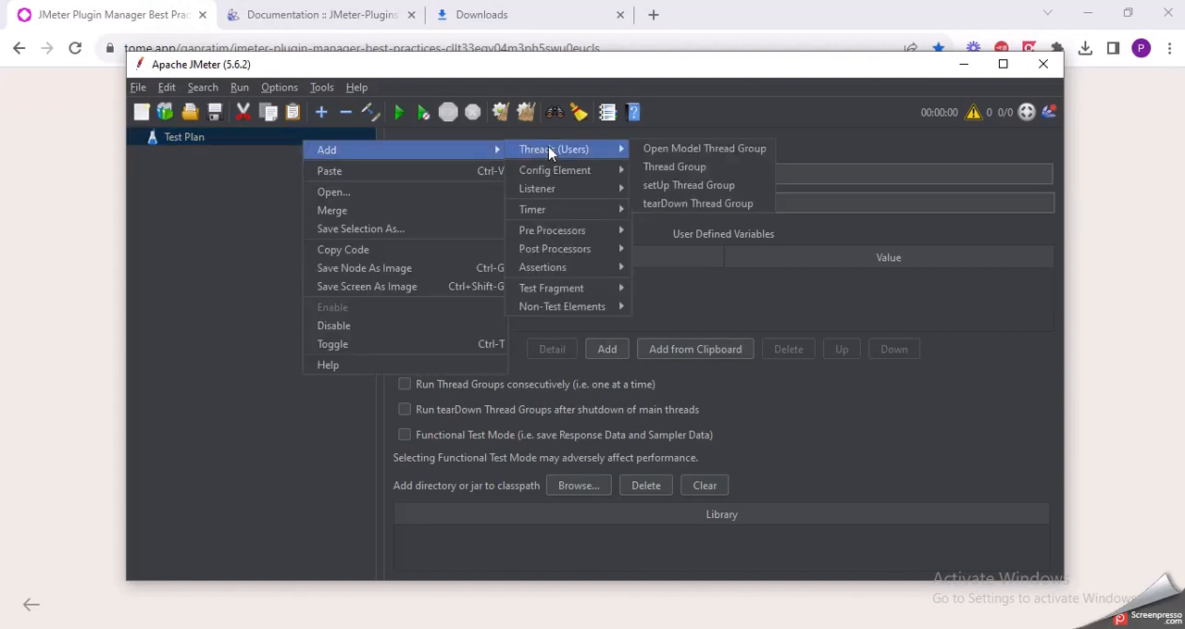
pyautogui.click(690, 166)
# Step: Examine the element types that can be added to the Thread Group, including the config elements and post processors
pyautogui.rightClick(313, 155)
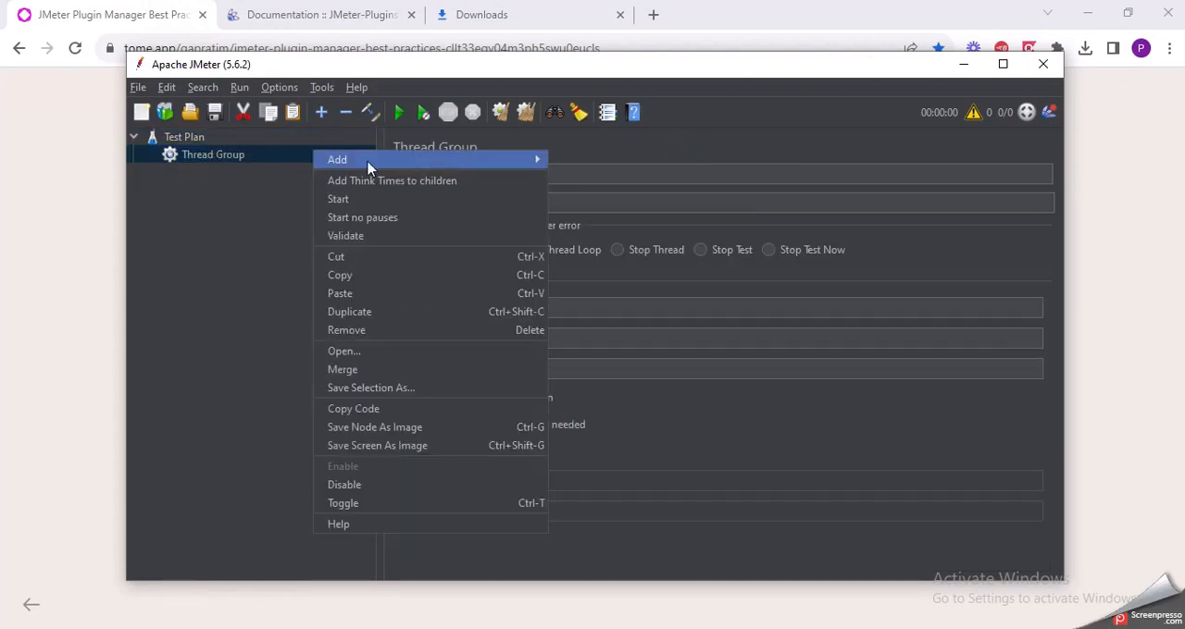
pyautogui.moveTo(533, 159)
pyautogui.moveTo(608, 324)
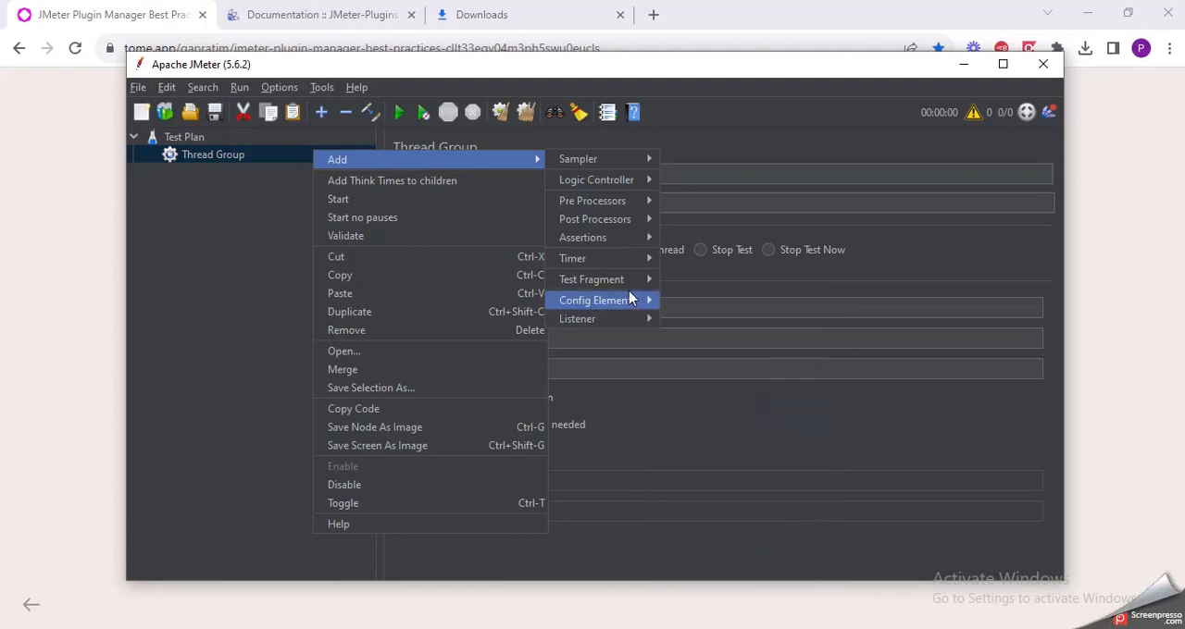
pyautogui.moveTo(635, 307)
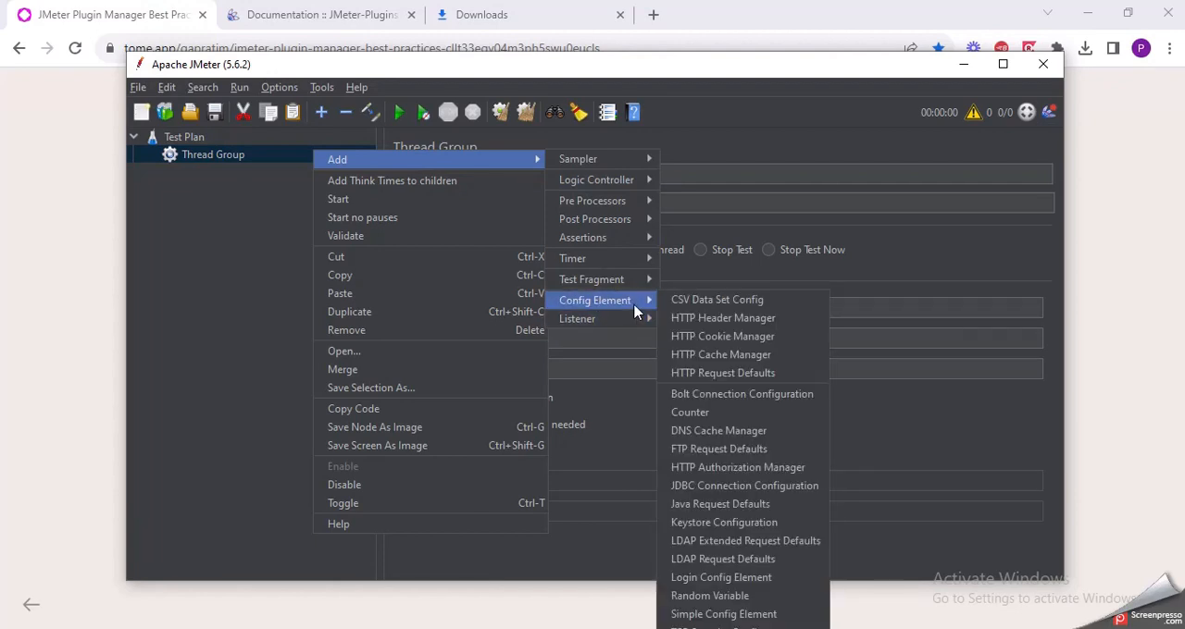
pyautogui.moveTo(623, 288)
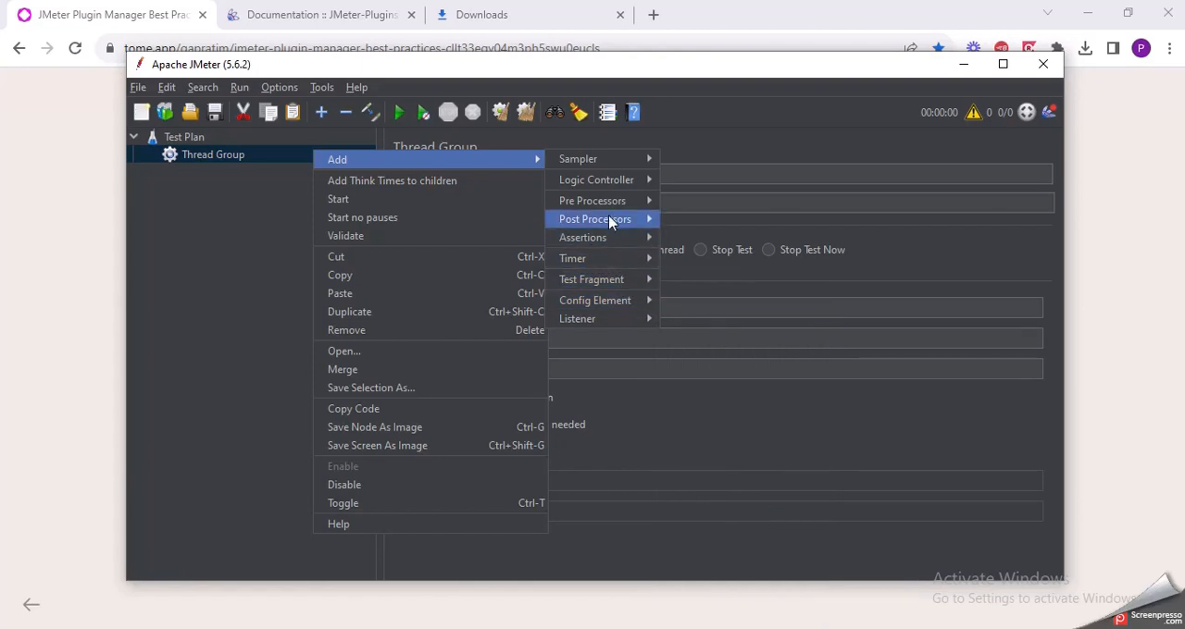
pyautogui.moveTo(608, 224)
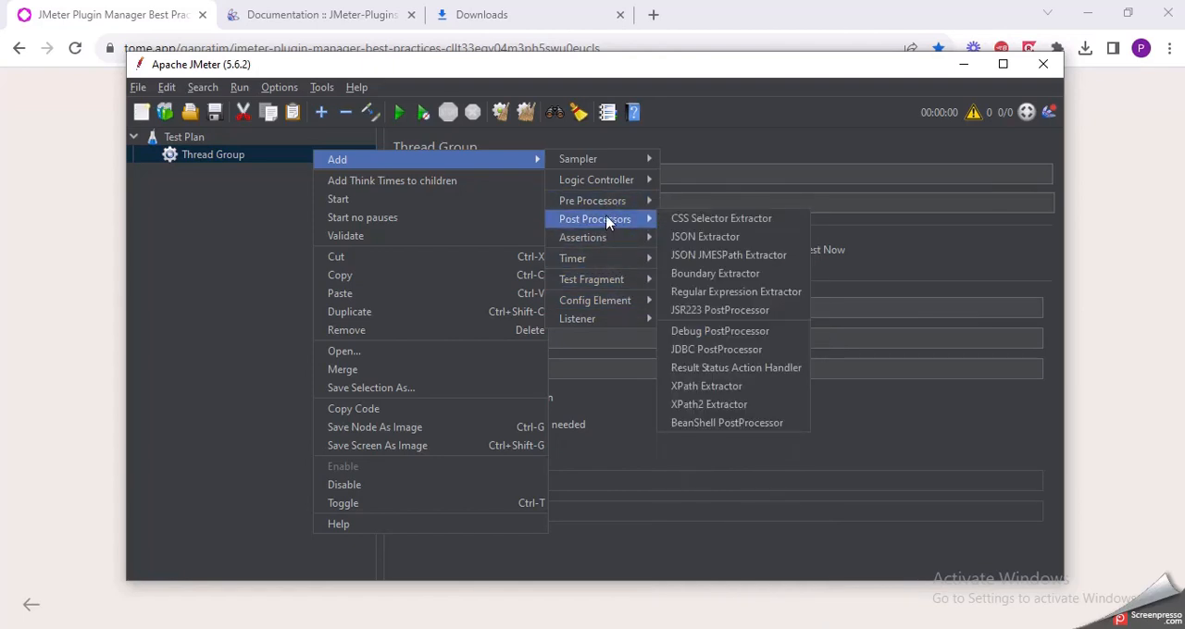
pyautogui.click(721, 146)
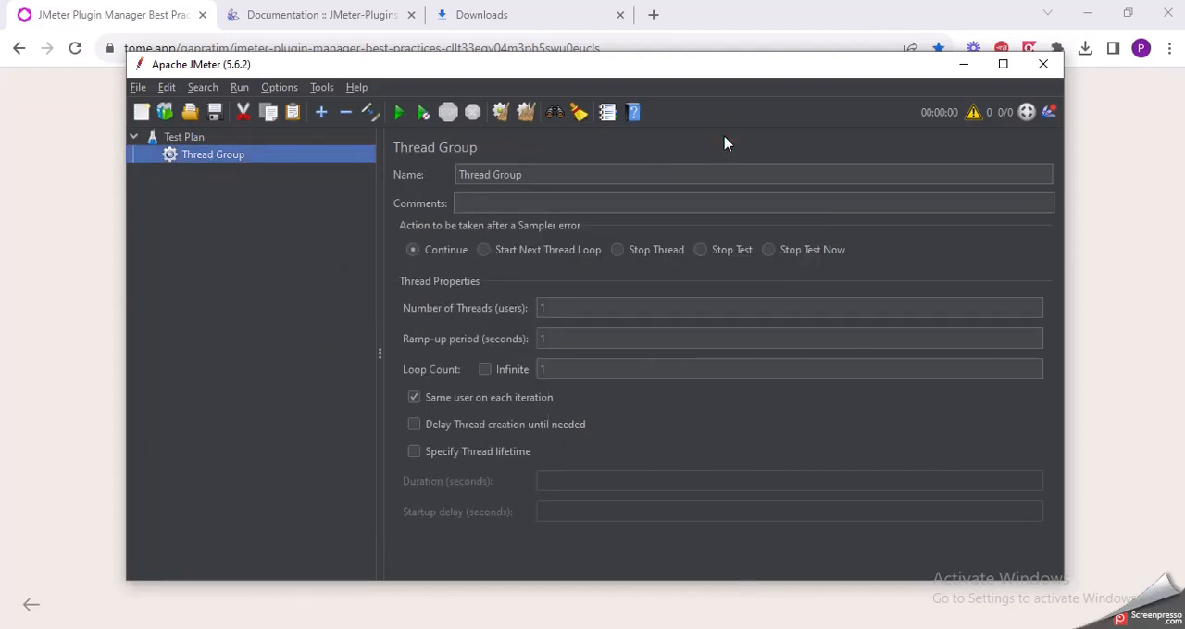